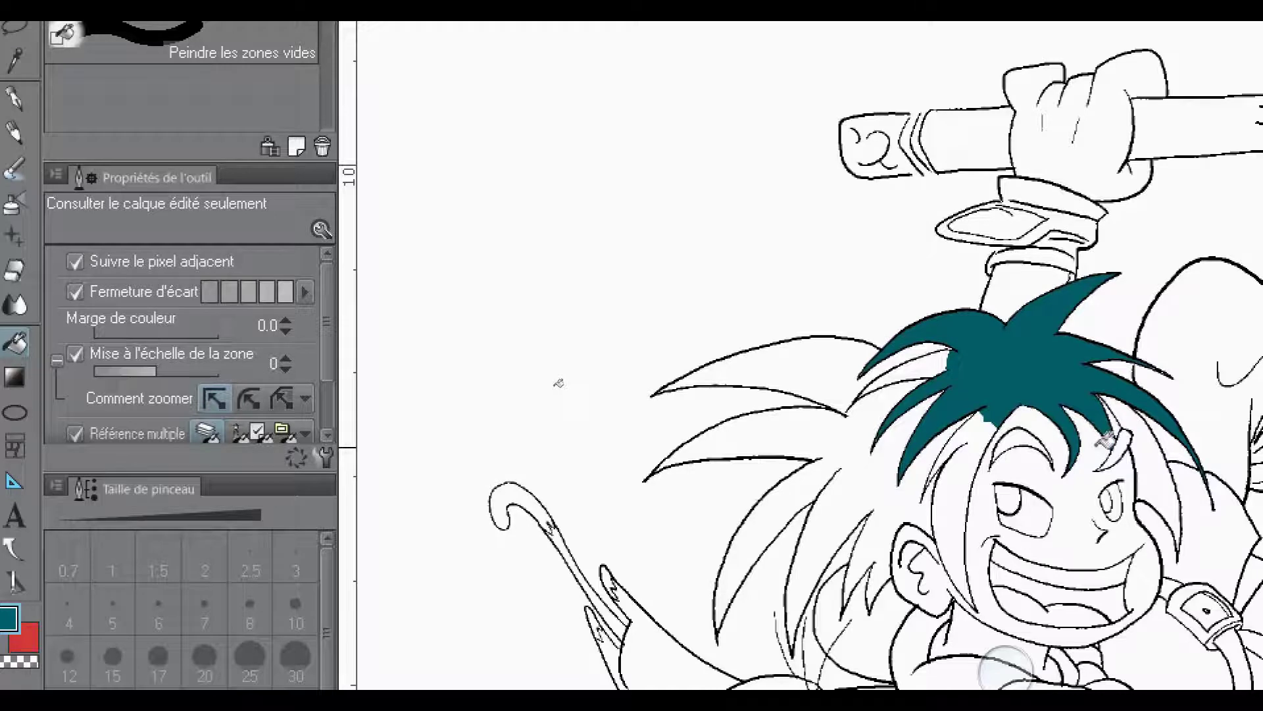
Undo the teal hair fill and open the colour settings of the main drawing colour.
key(ctrl+z)
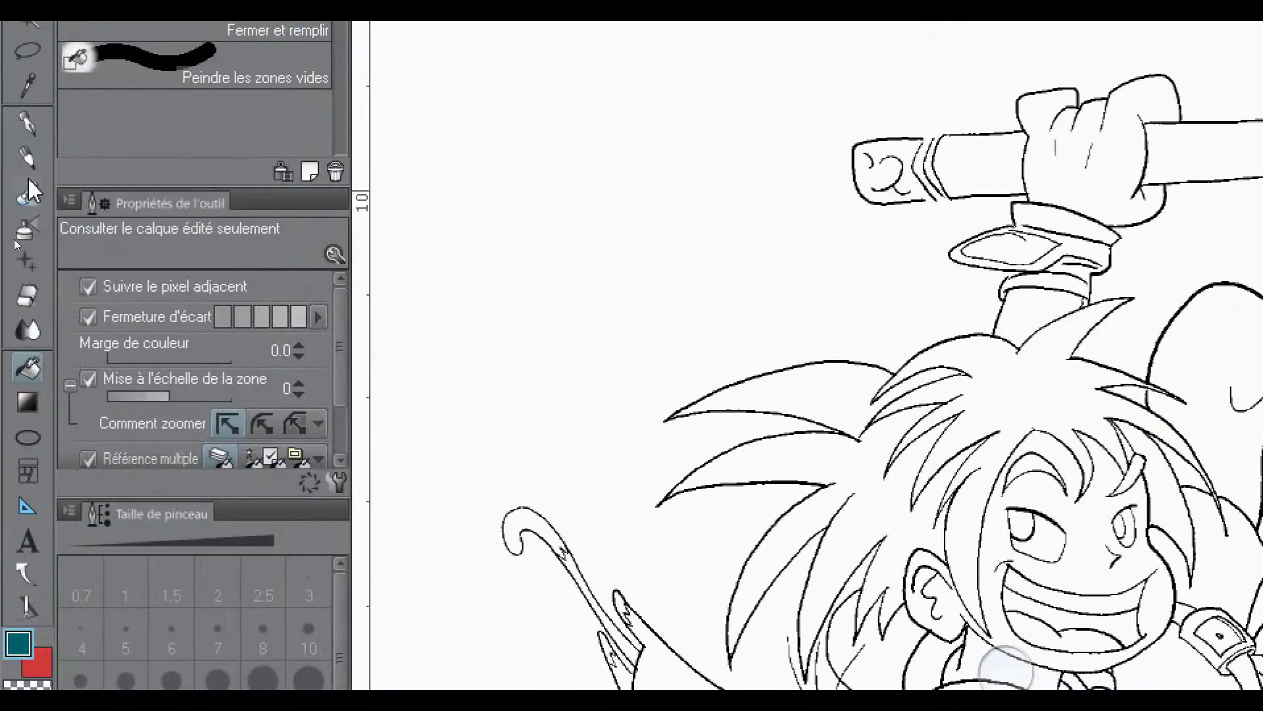
click(31, 82)
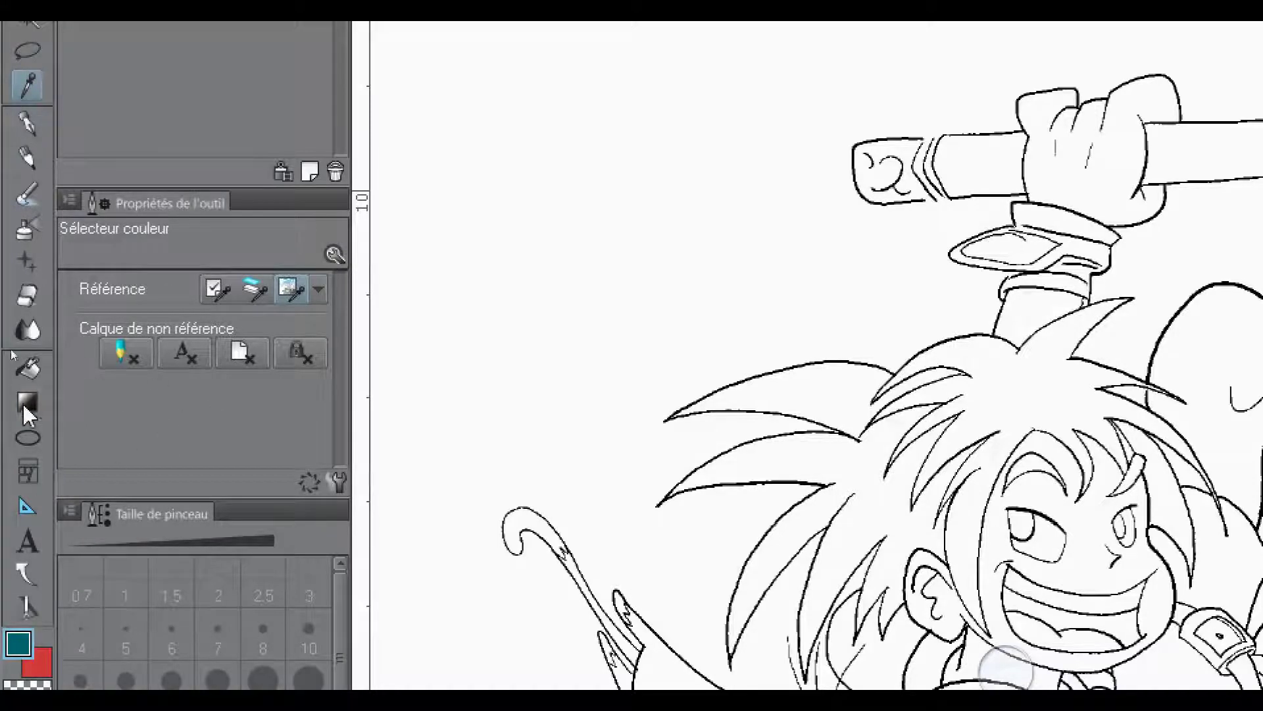
click(19, 644)
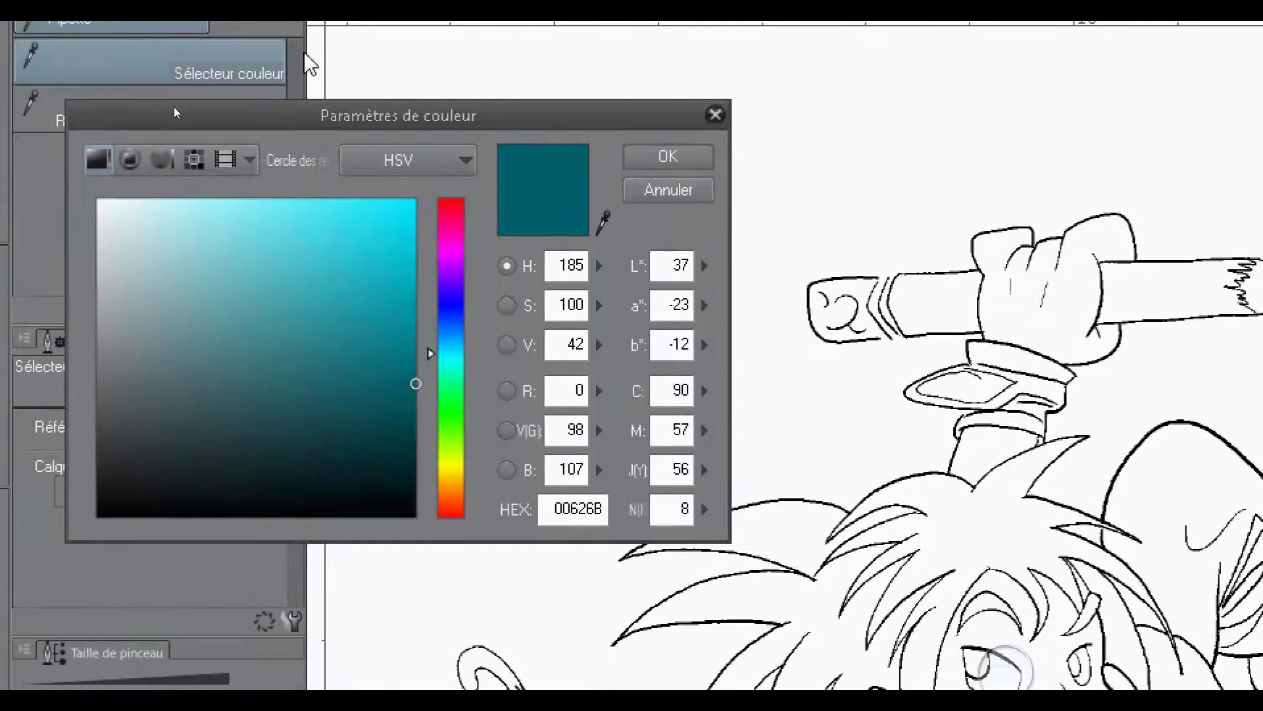
Try shades in the three colour space views of the colour settings, ending on the dark teal 103C40.
drag(336, 284, 211, 381)
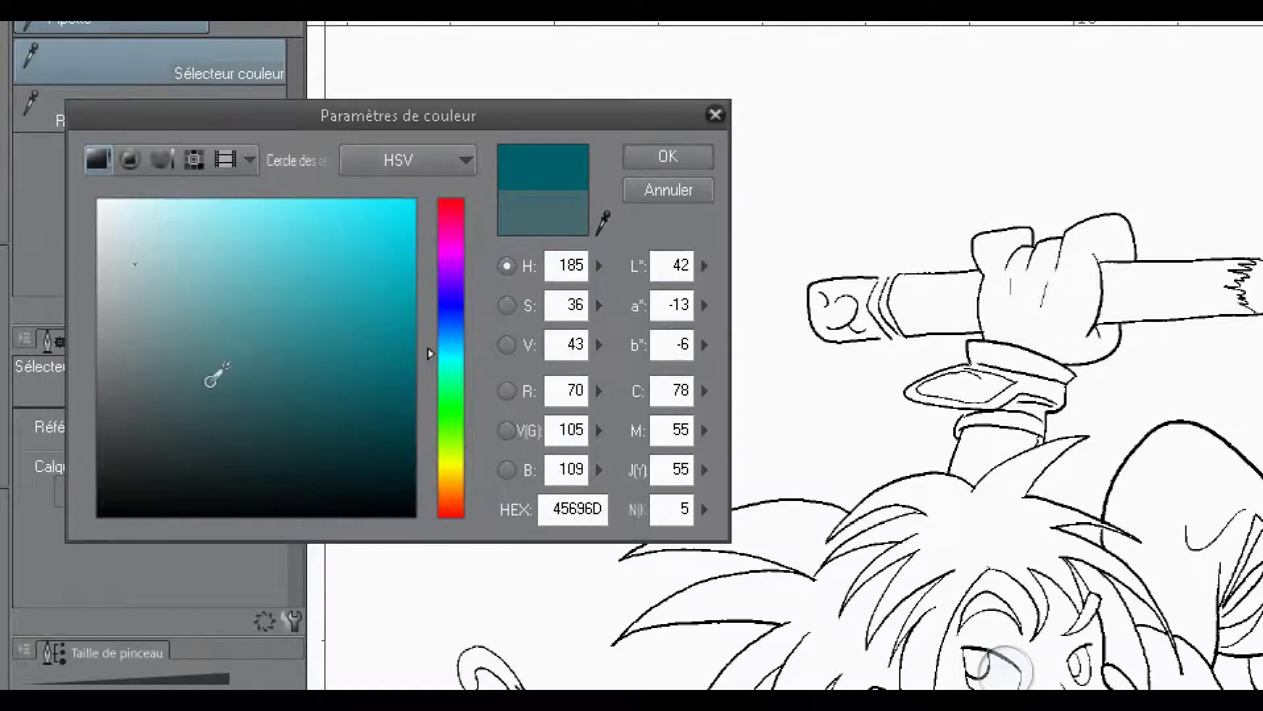
click(132, 161)
drag(290, 302, 289, 404)
click(161, 159)
drag(326, 266, 352, 428)
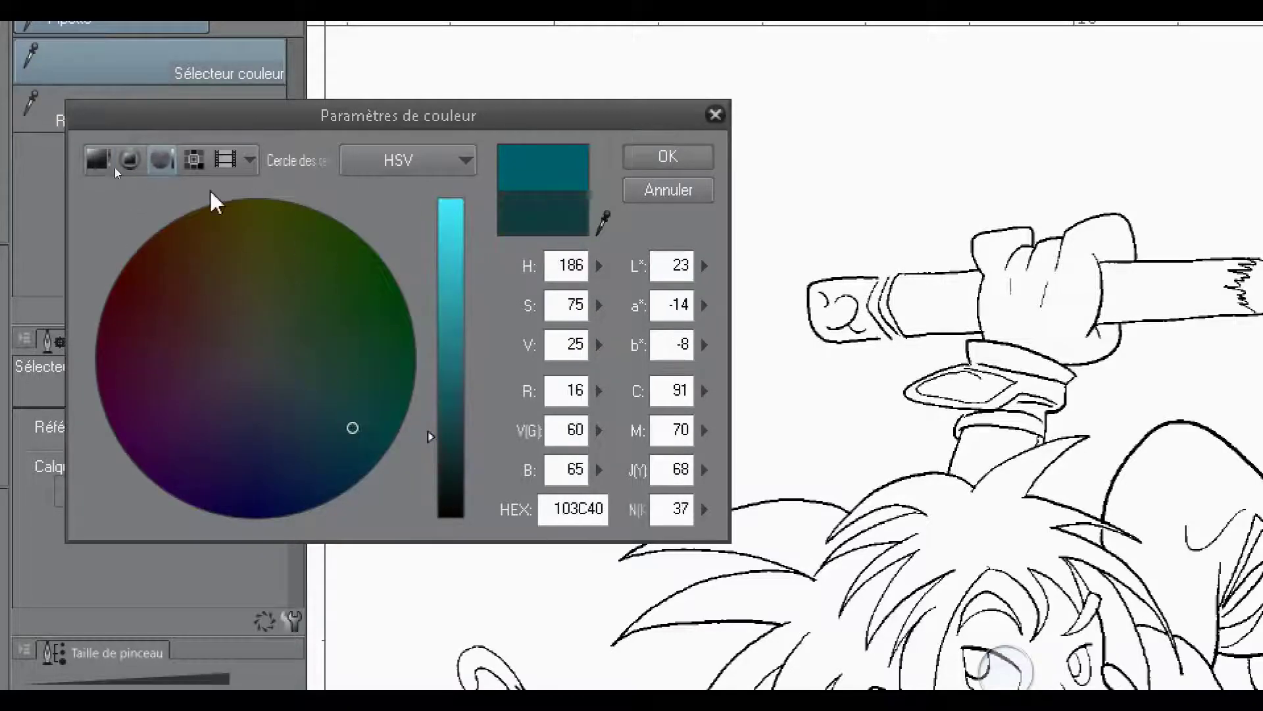
Browse the available colour sets in the colour settings, including BrightTone, the additional and standard sets, and personnage.
click(192, 159)
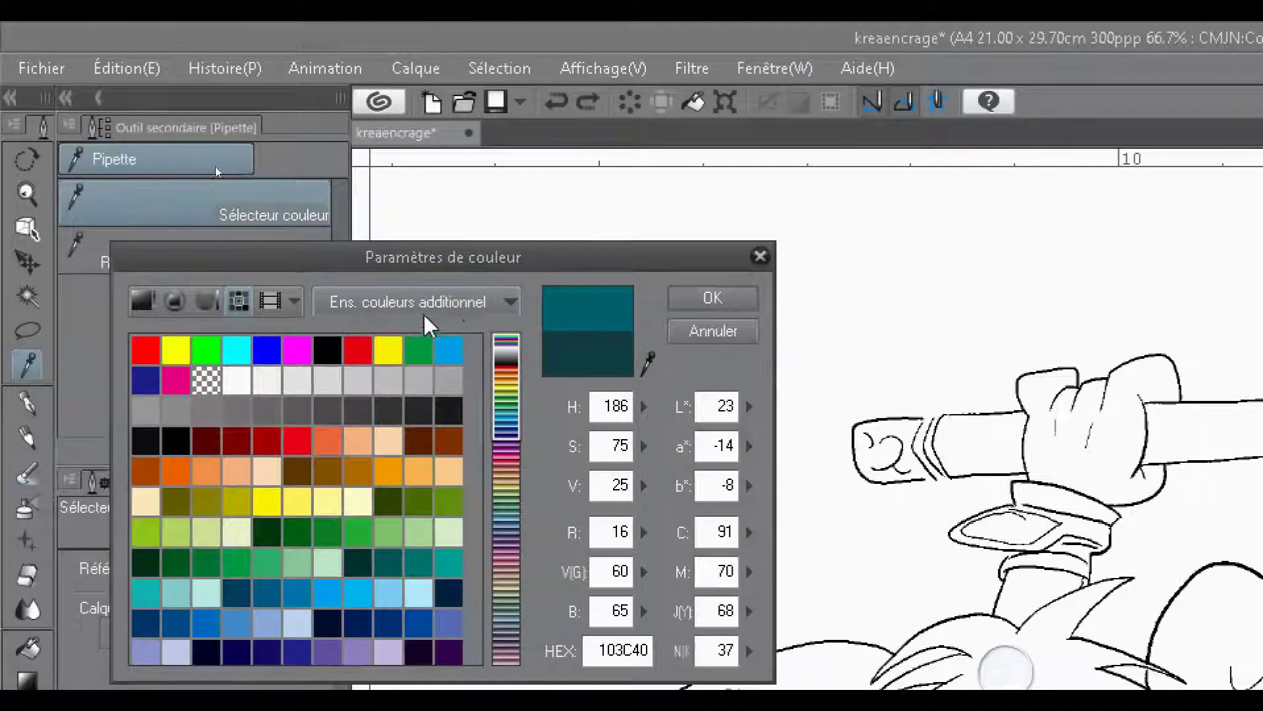
click(454, 306)
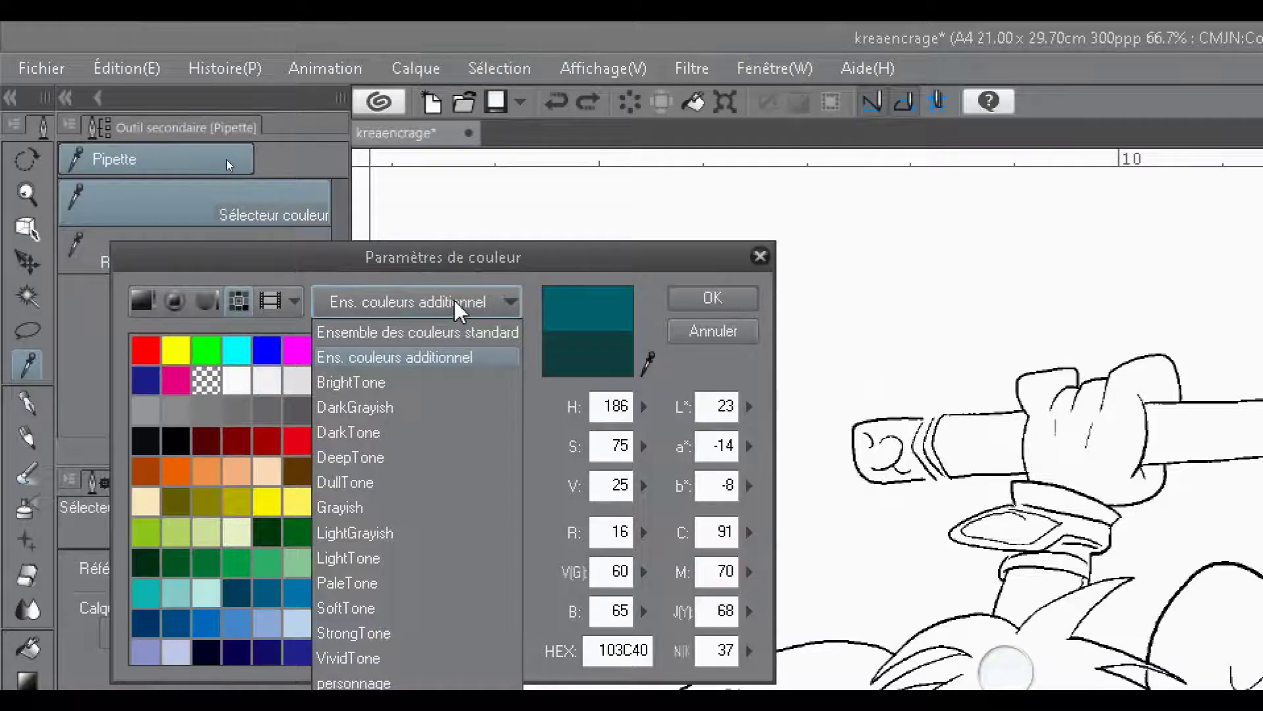
click(417, 381)
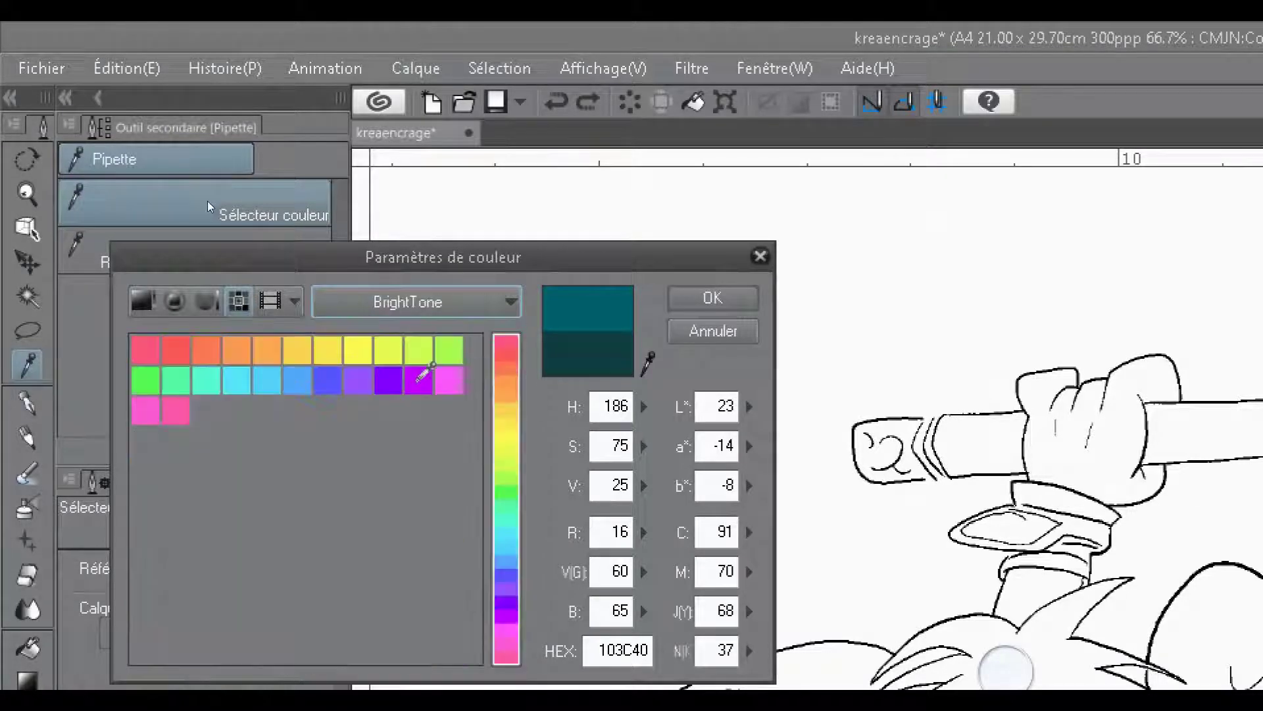
click(458, 304)
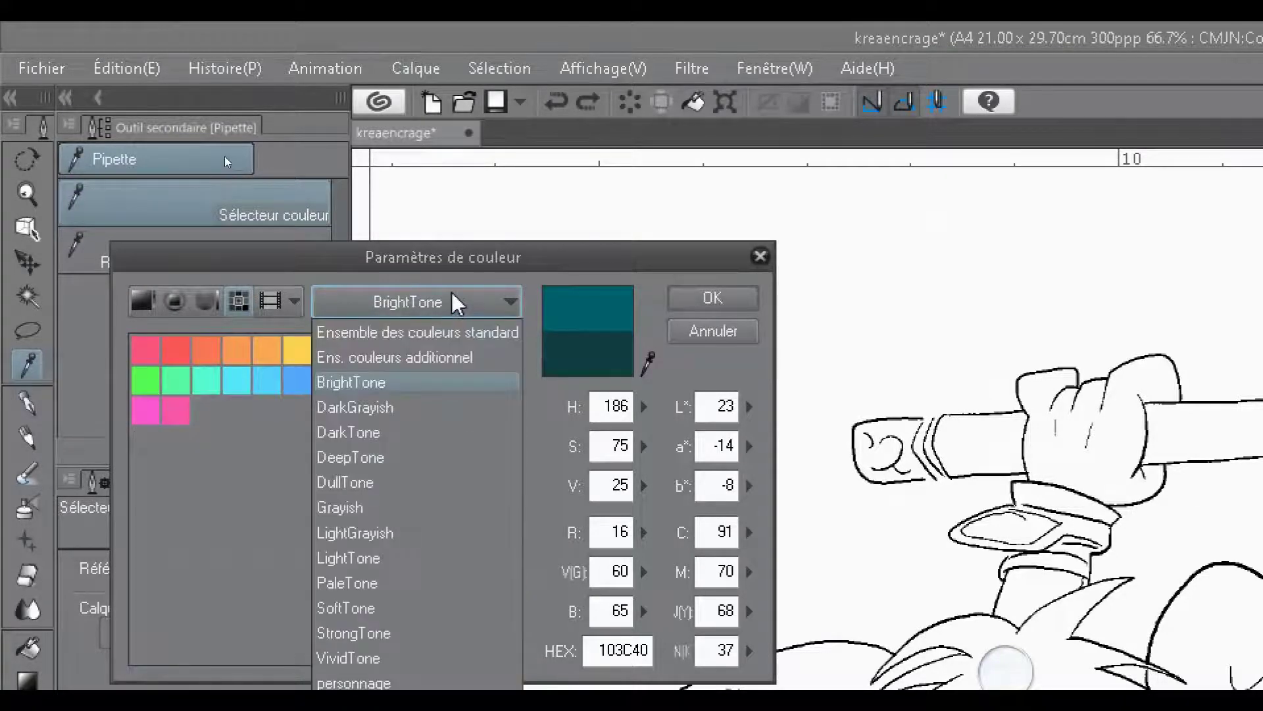
click(426, 359)
click(428, 304)
click(435, 356)
click(428, 304)
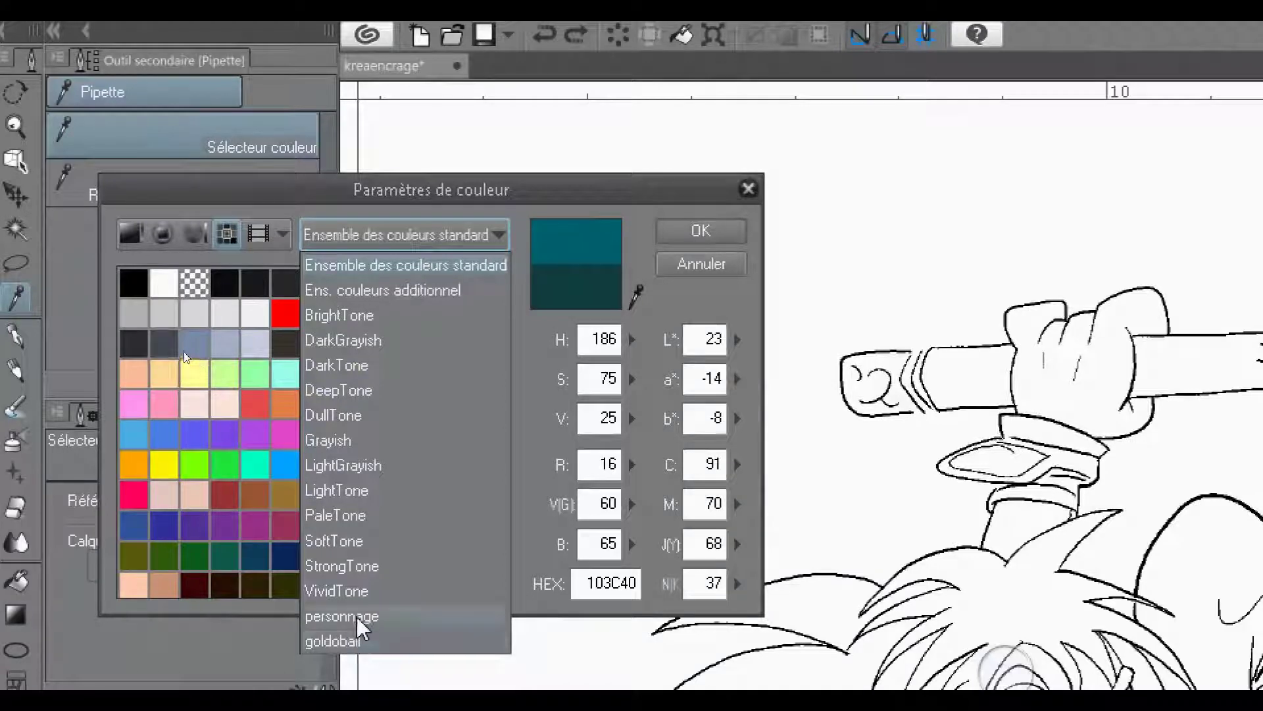
click(359, 618)
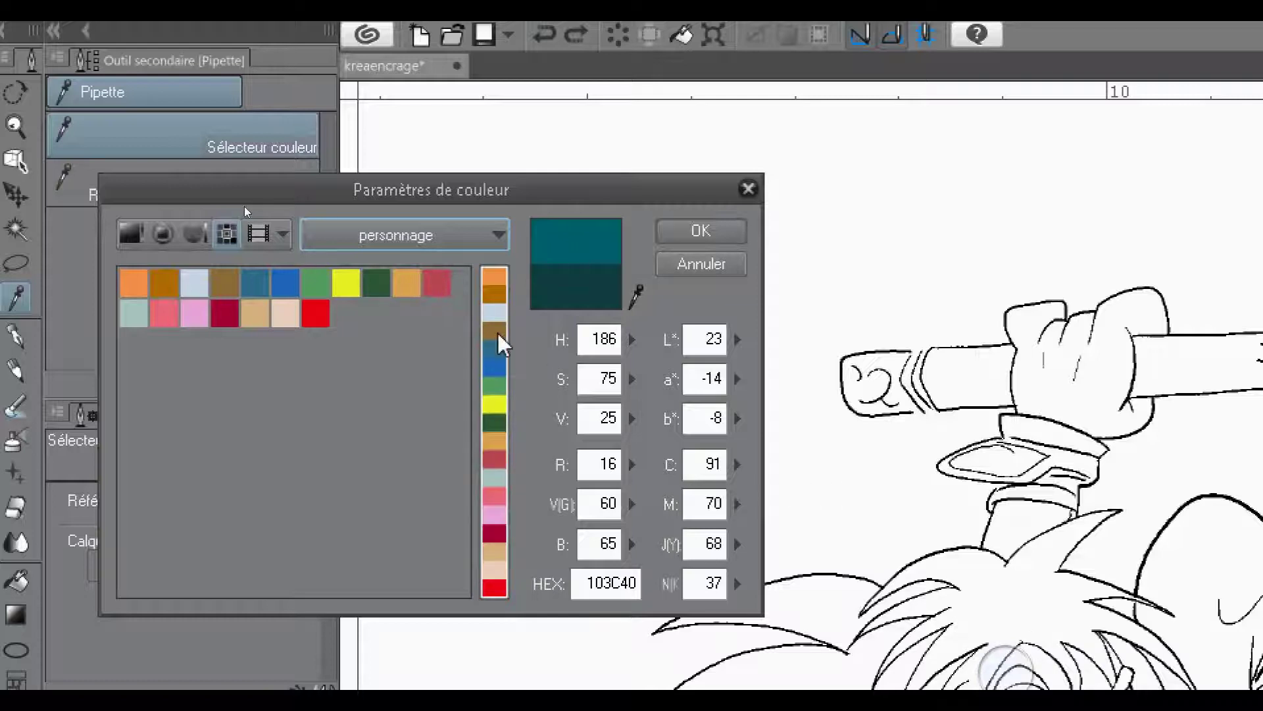
click(382, 235)
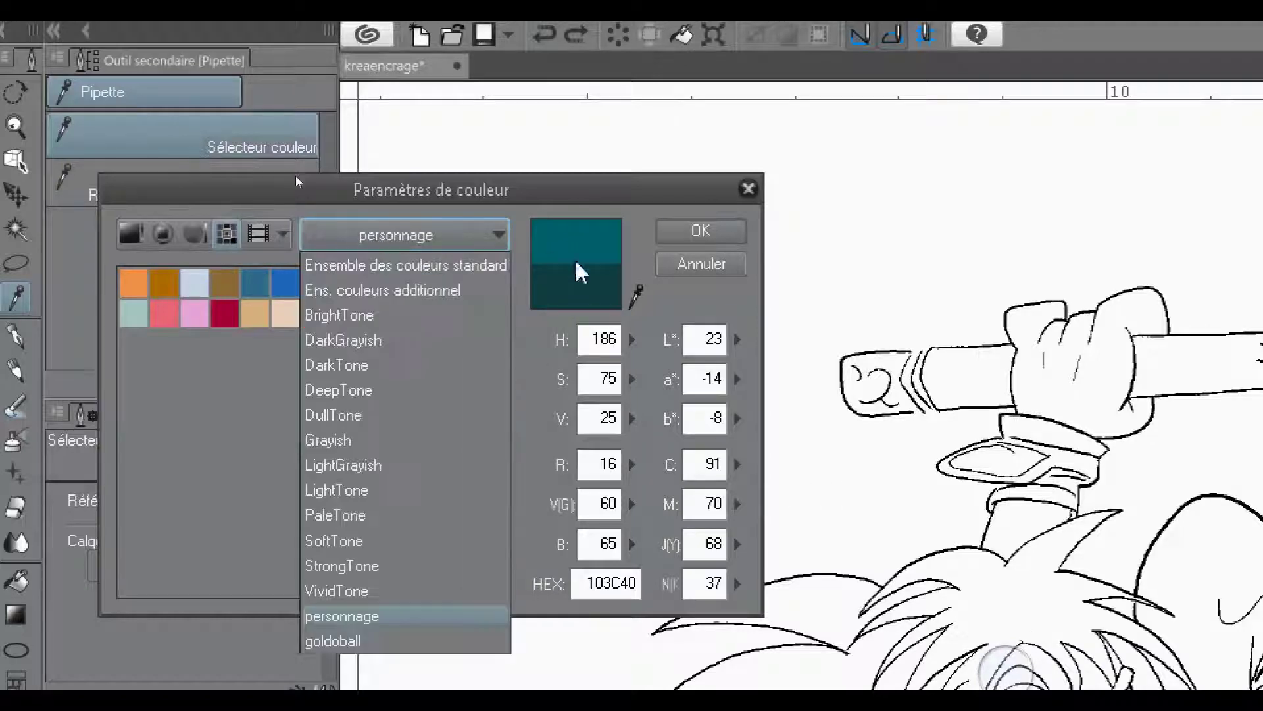
Set the hue of the colour to 140 to make it dark green.
click(631, 335)
click(632, 340)
mouse_move(633, 340)
mouse_down()
mouse_move(635, 315)
mouse_move(644, 354)
mouse_up()
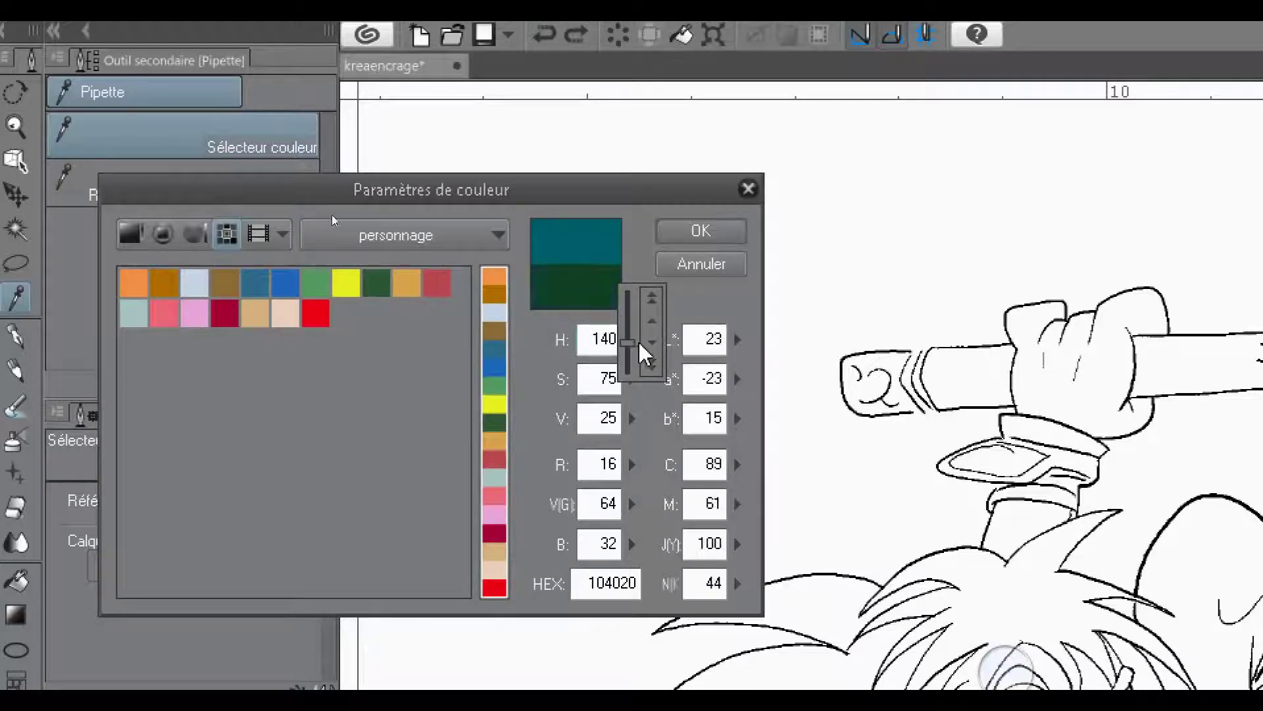
click(673, 301)
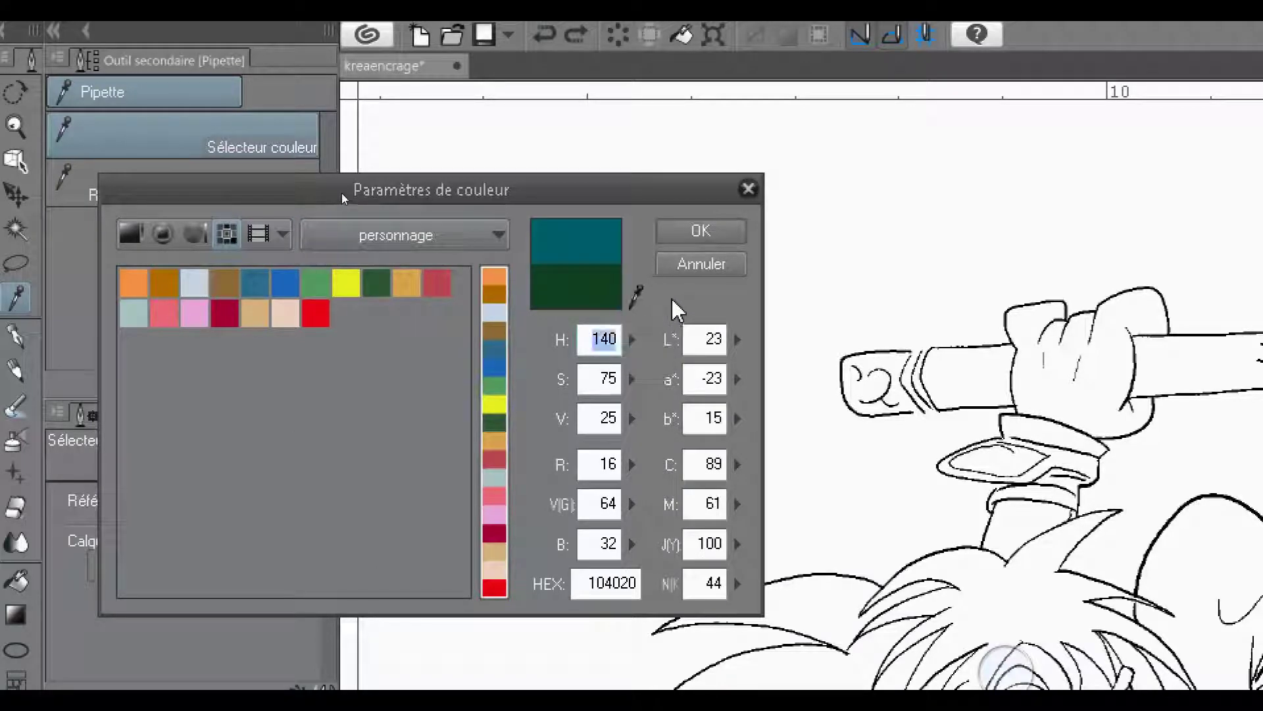
Show the square colour space in the HLS model and accept the dark green as the main colour.
click(138, 238)
click(447, 236)
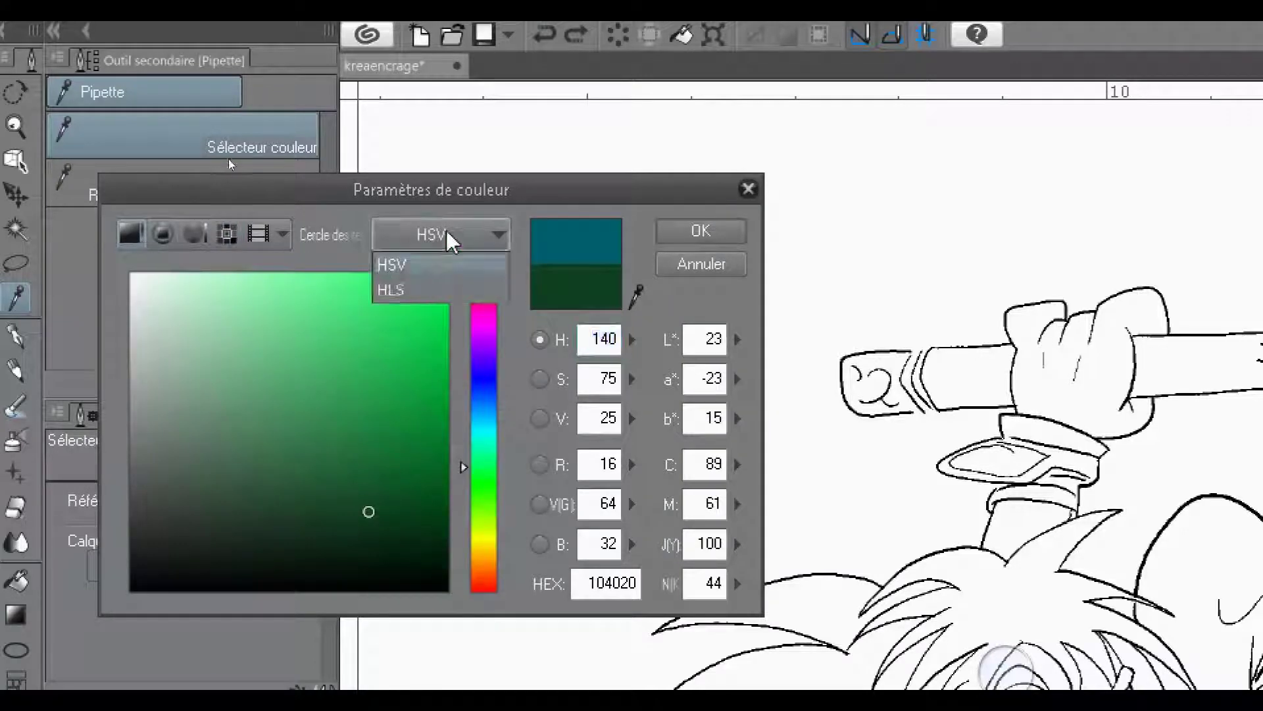
click(434, 291)
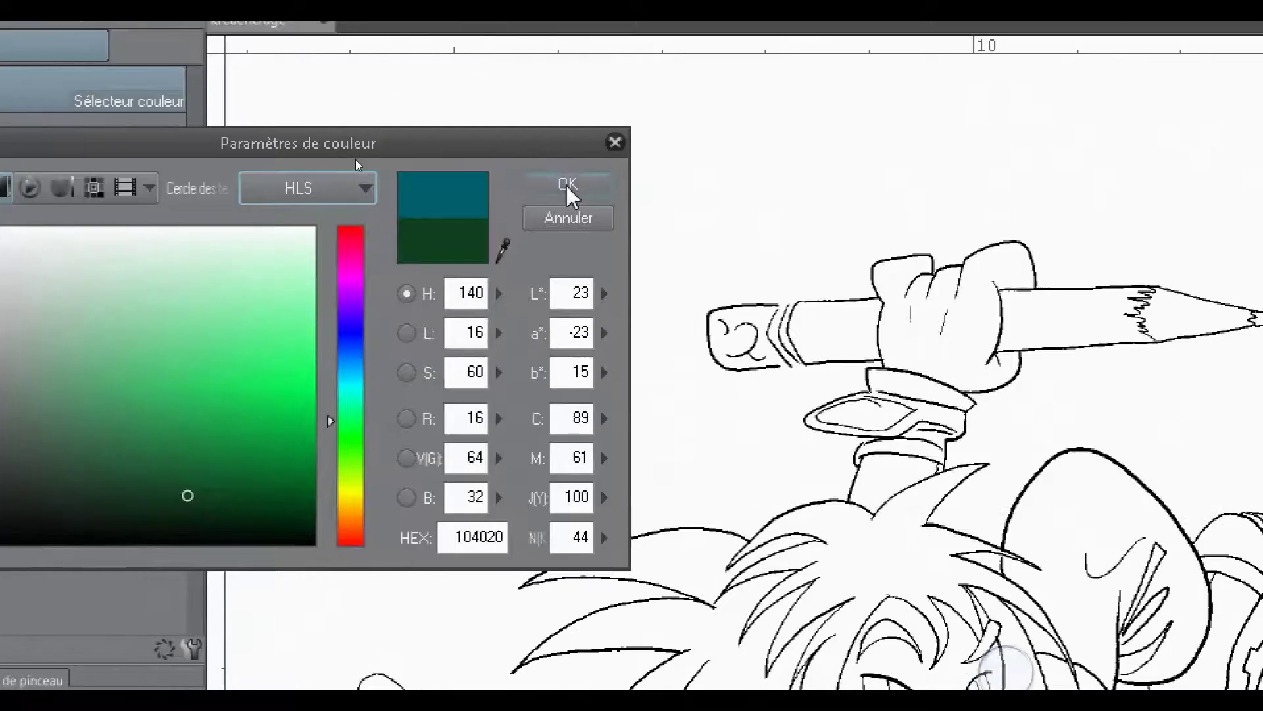
click(563, 184)
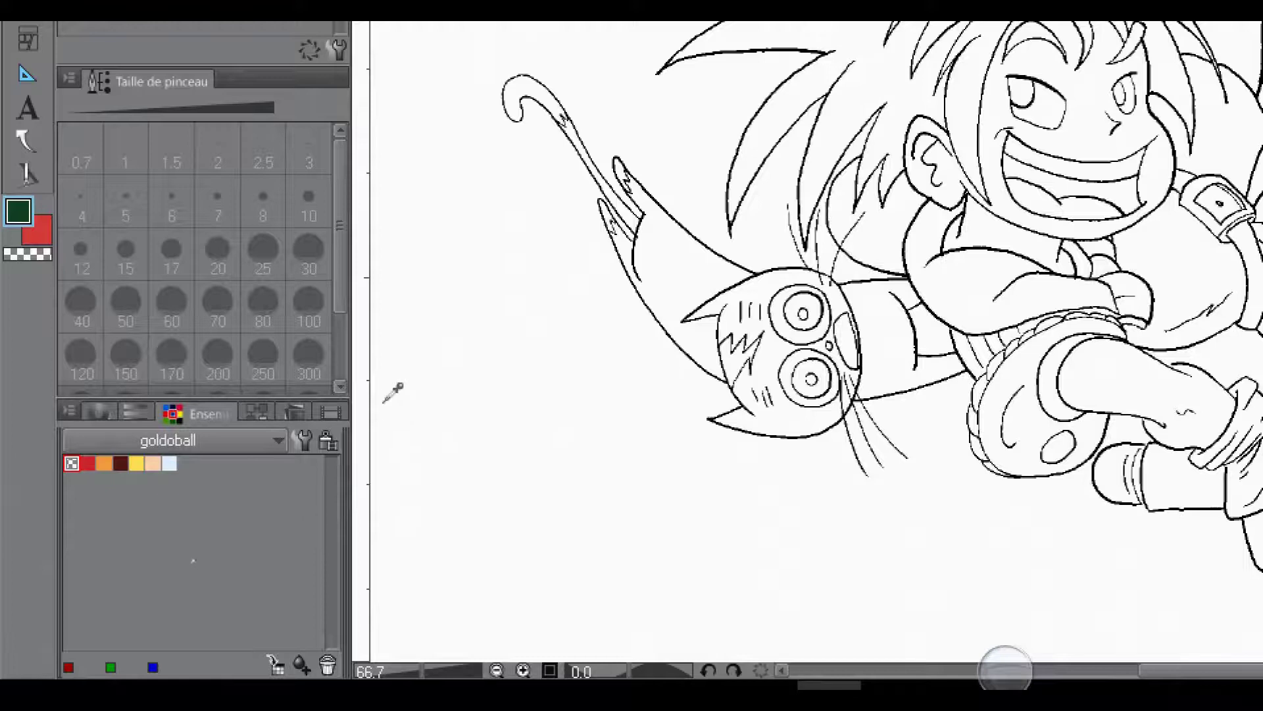
Clear the whole colour history.
click(333, 416)
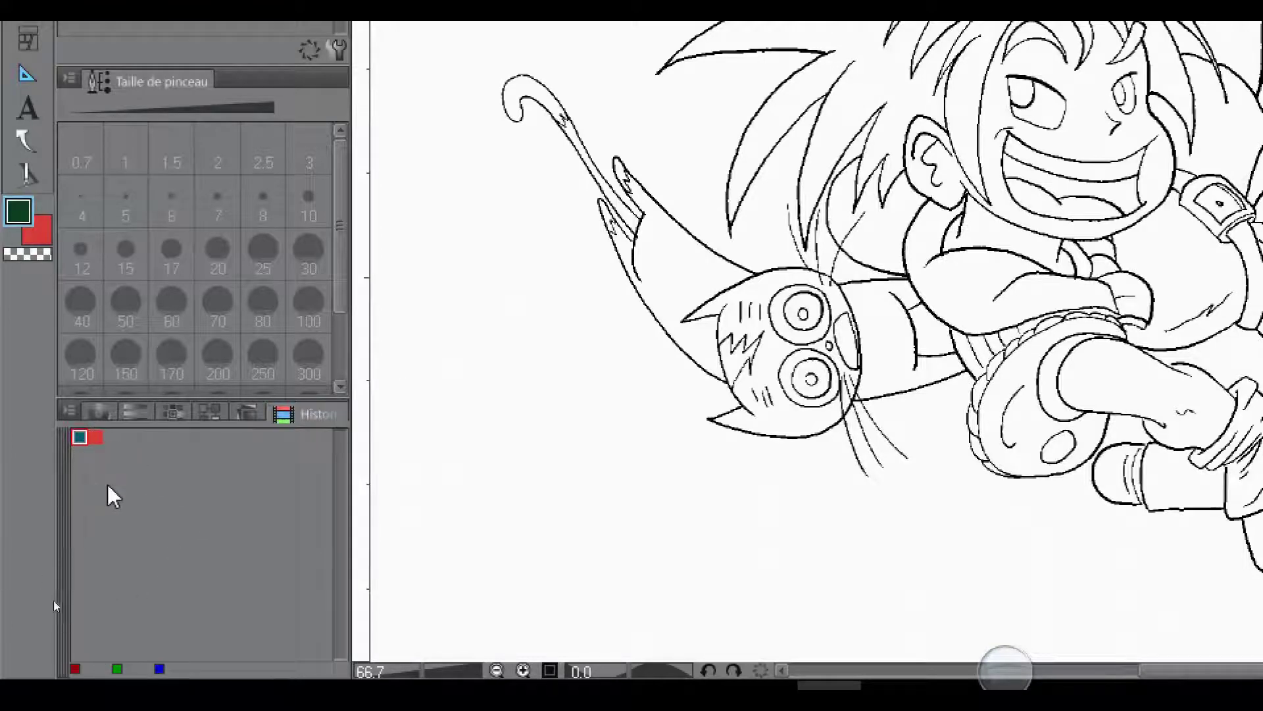
click(68, 412)
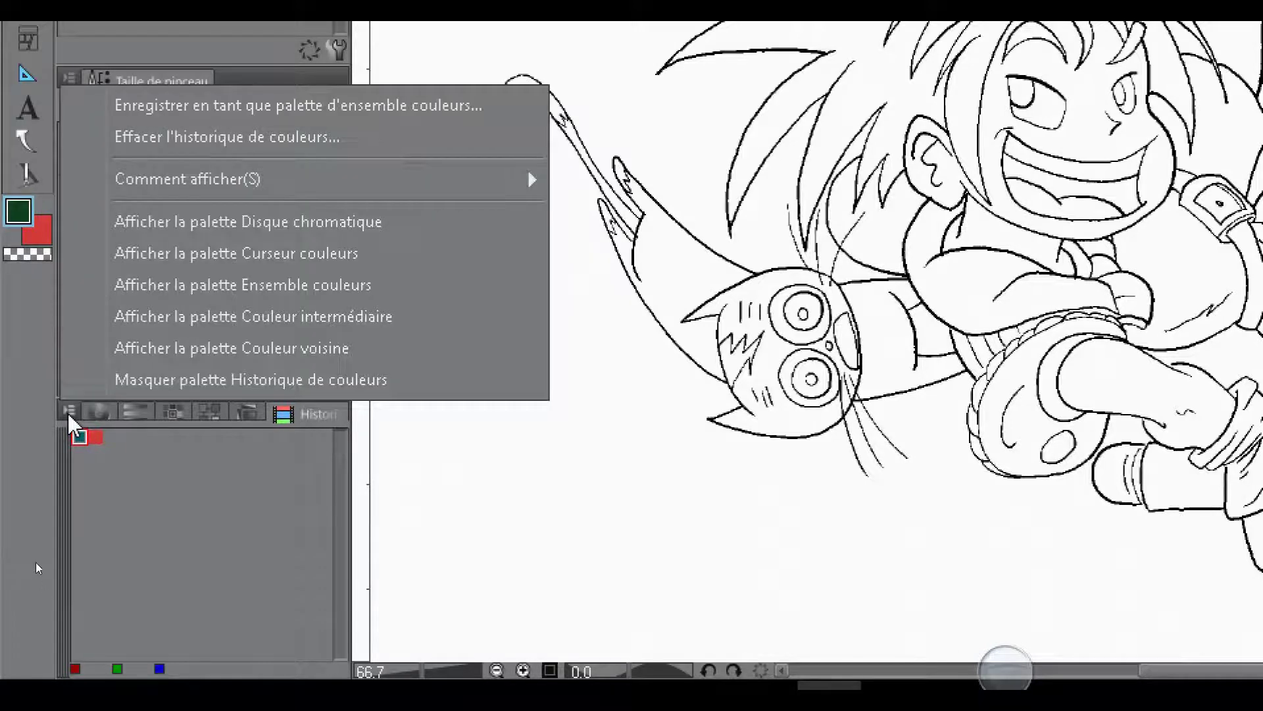
click(234, 134)
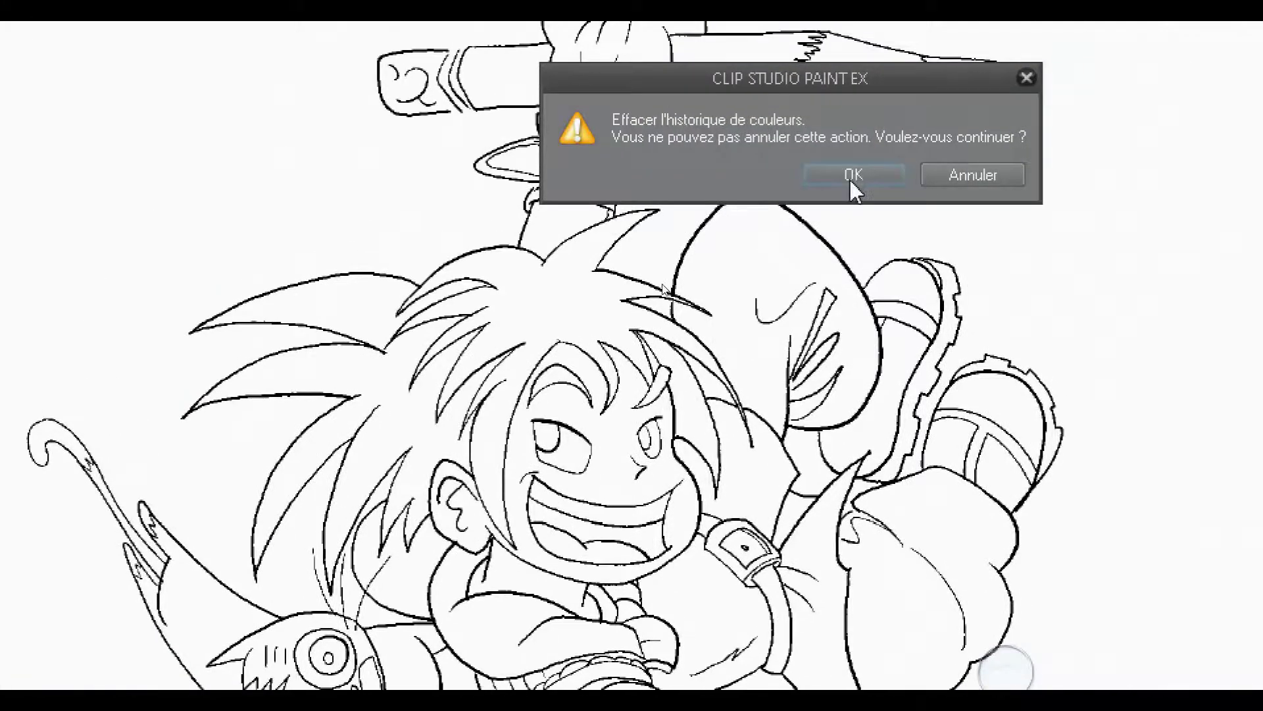
click(850, 172)
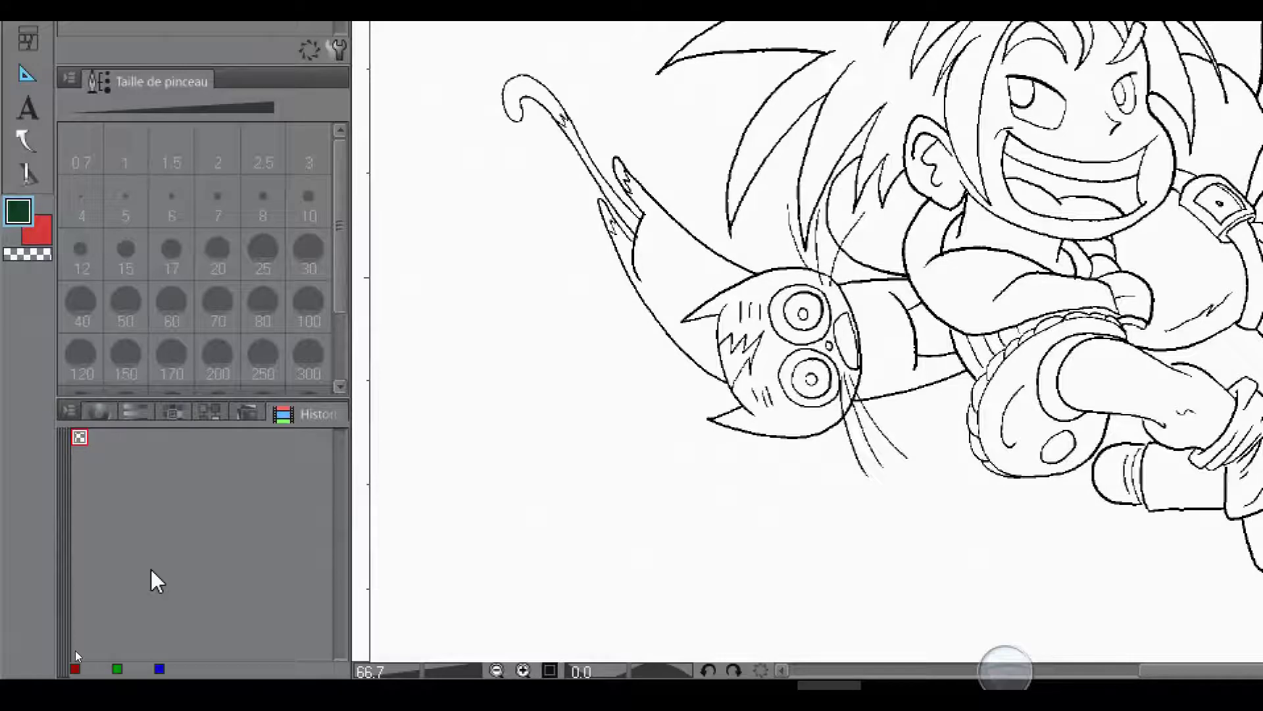
Save the colour history as a colour set named création1 and display that set.
click(70, 412)
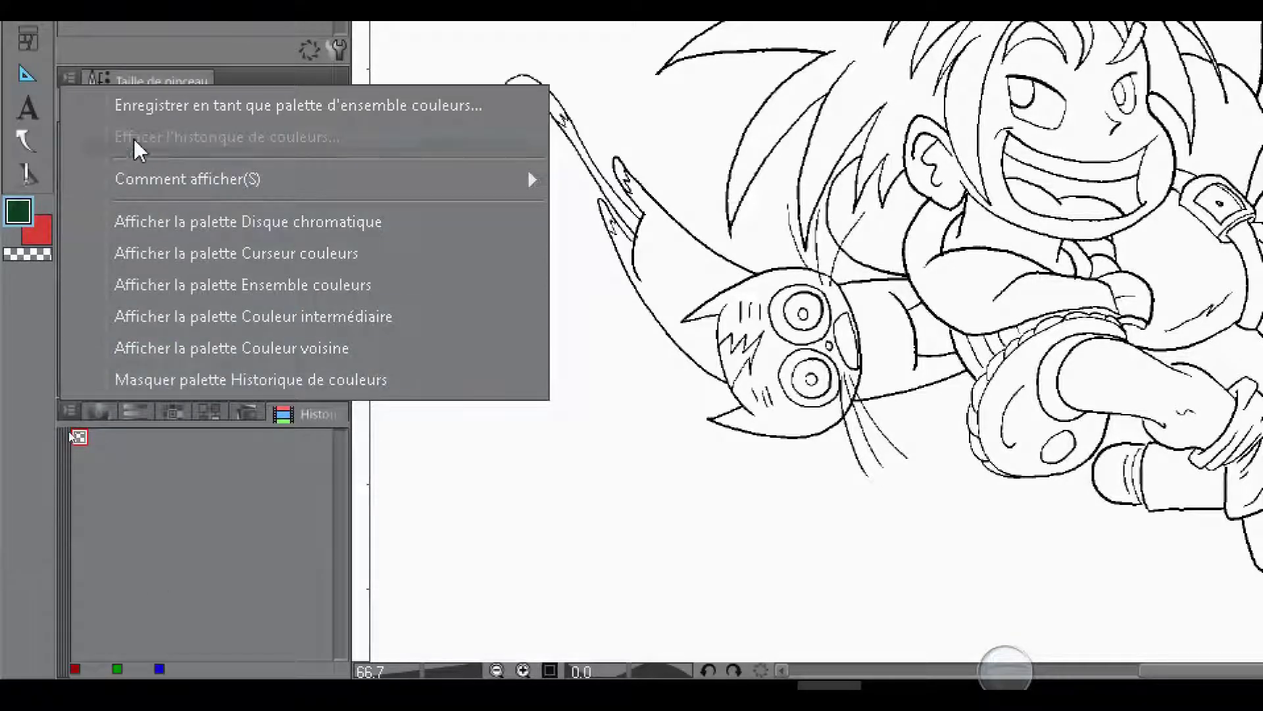
click(140, 106)
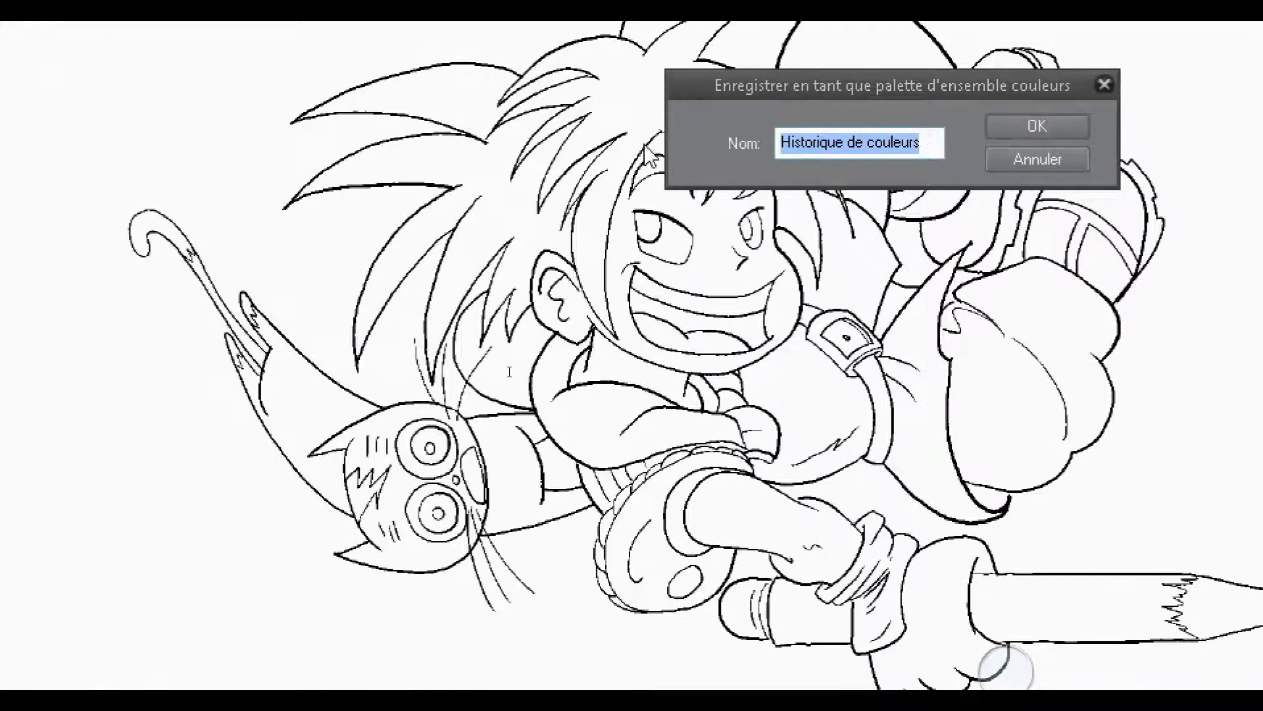
text(création1)
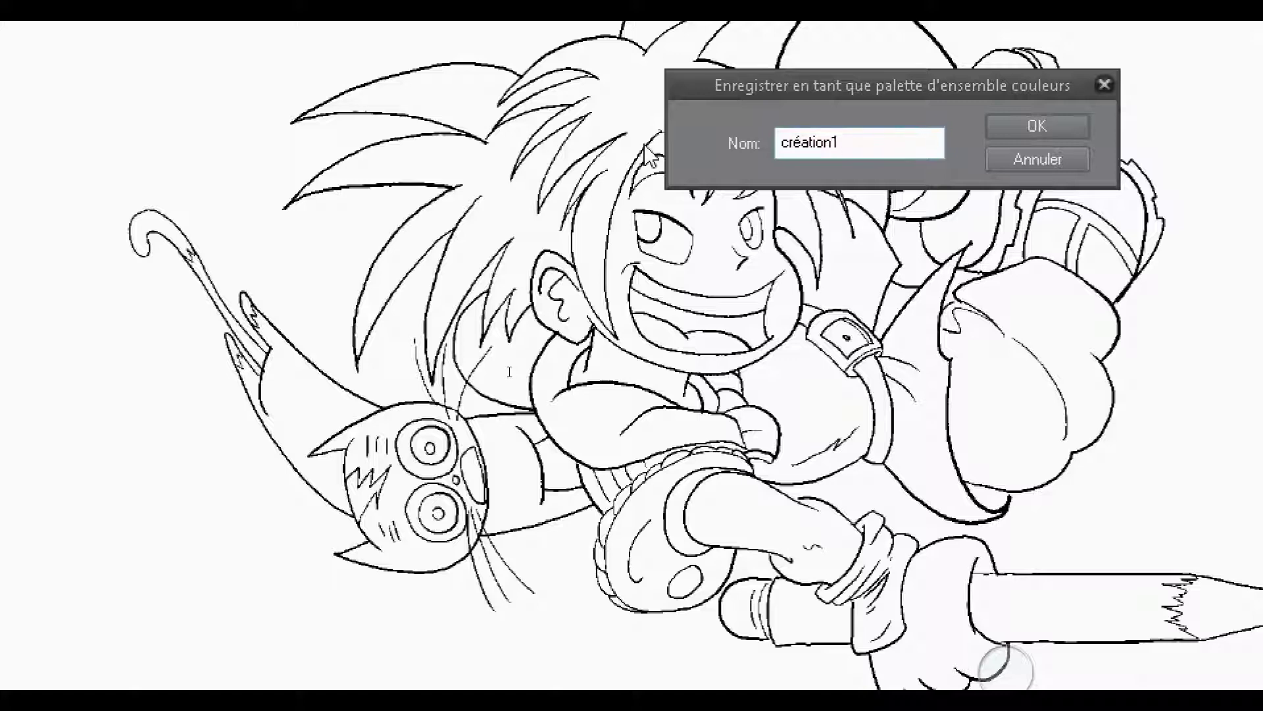
click(1022, 125)
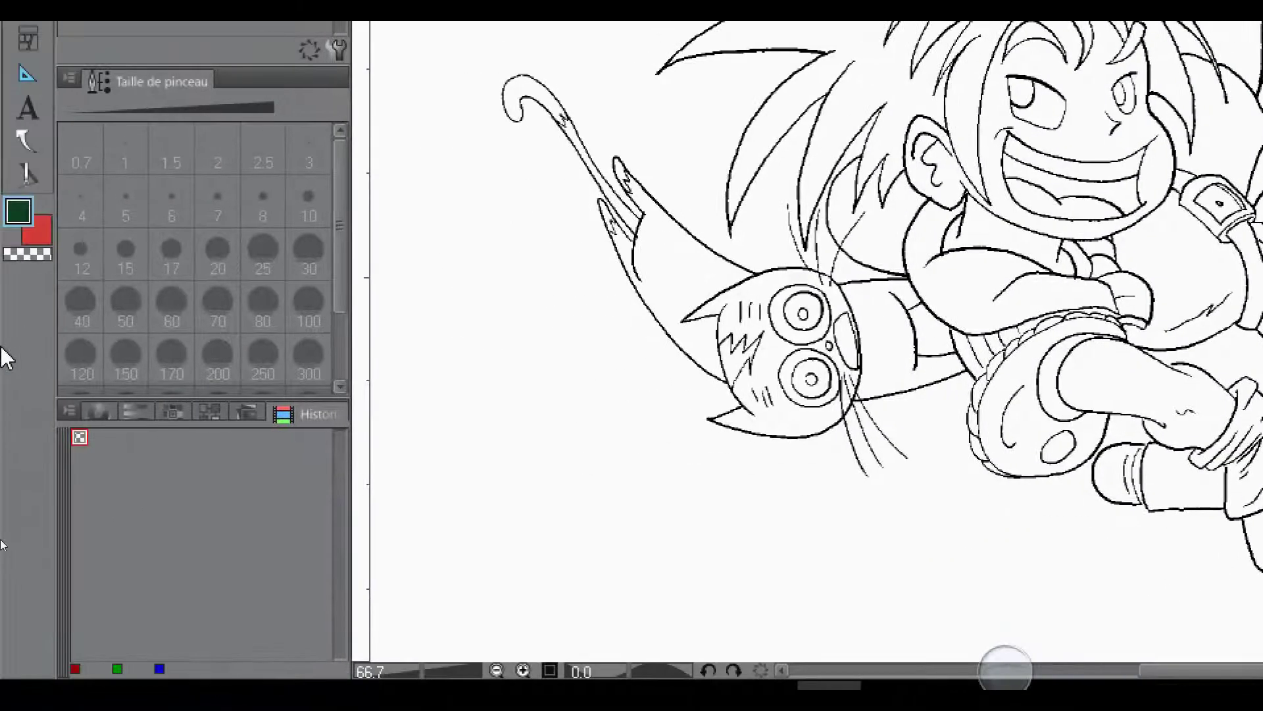
click(172, 414)
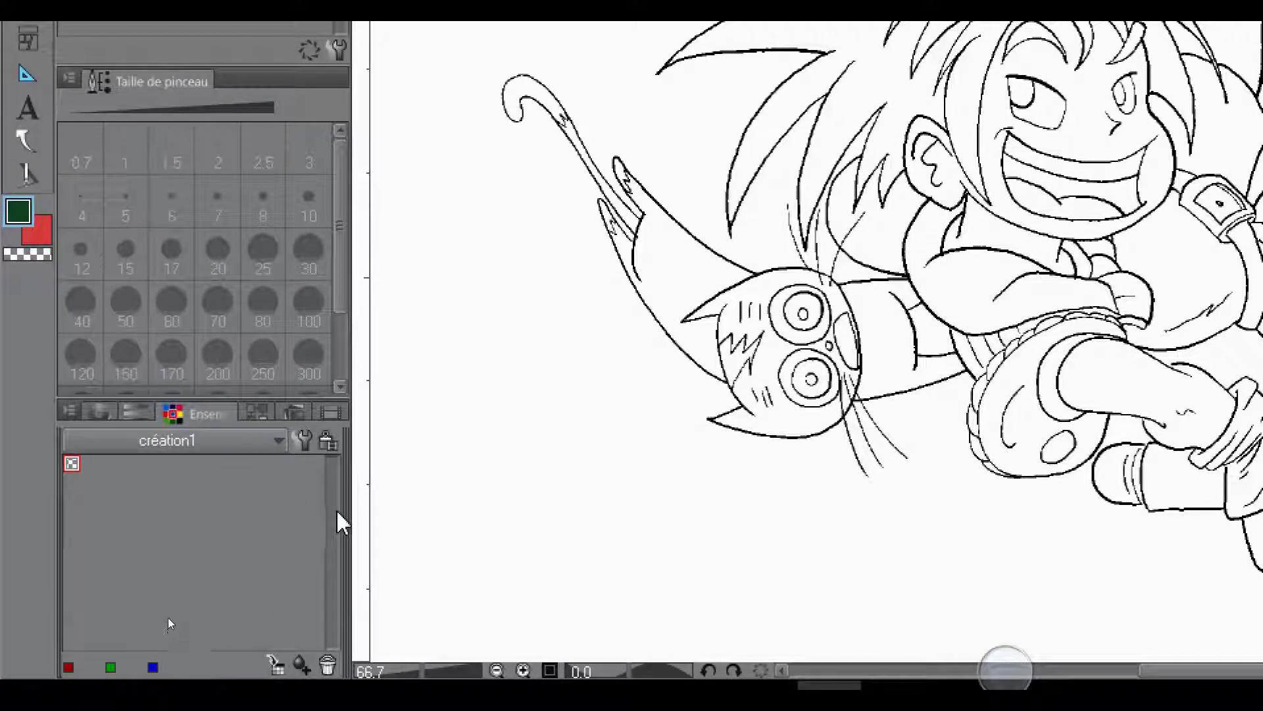
Fill the character's sleeve and shoulder with the red secondary colour and add the red to the création1 set.
click(41, 234)
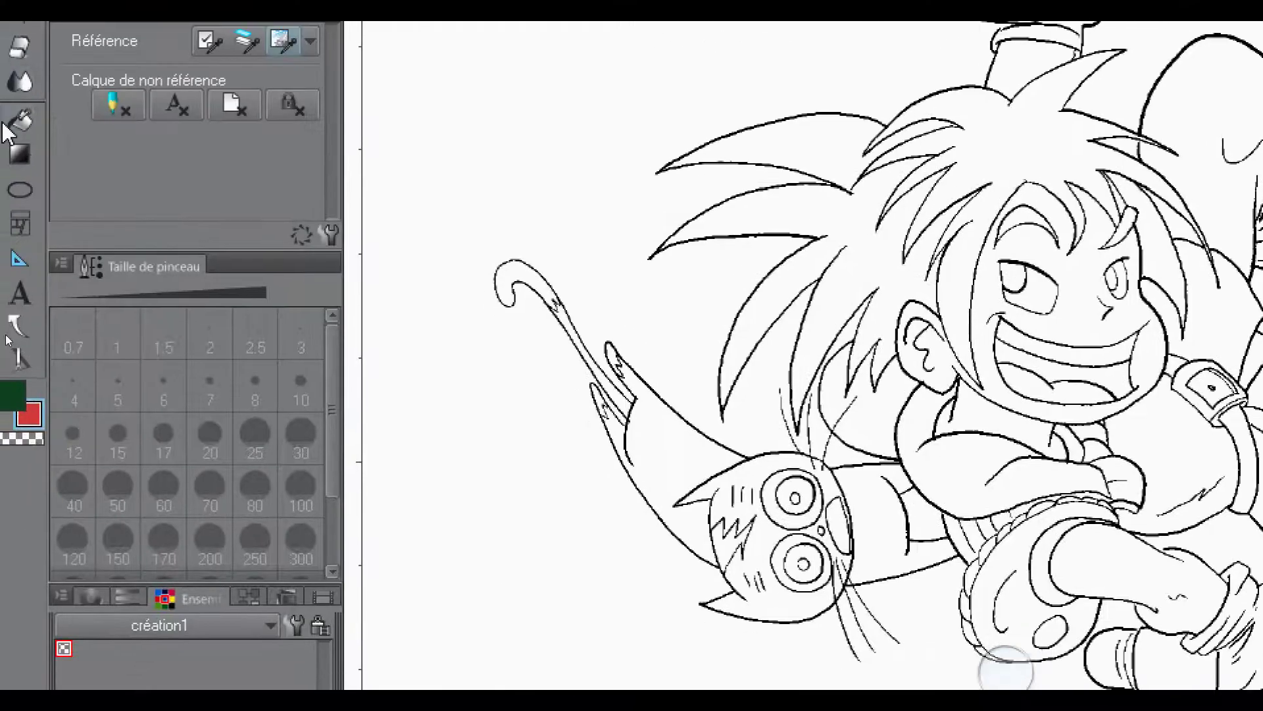
click(11, 123)
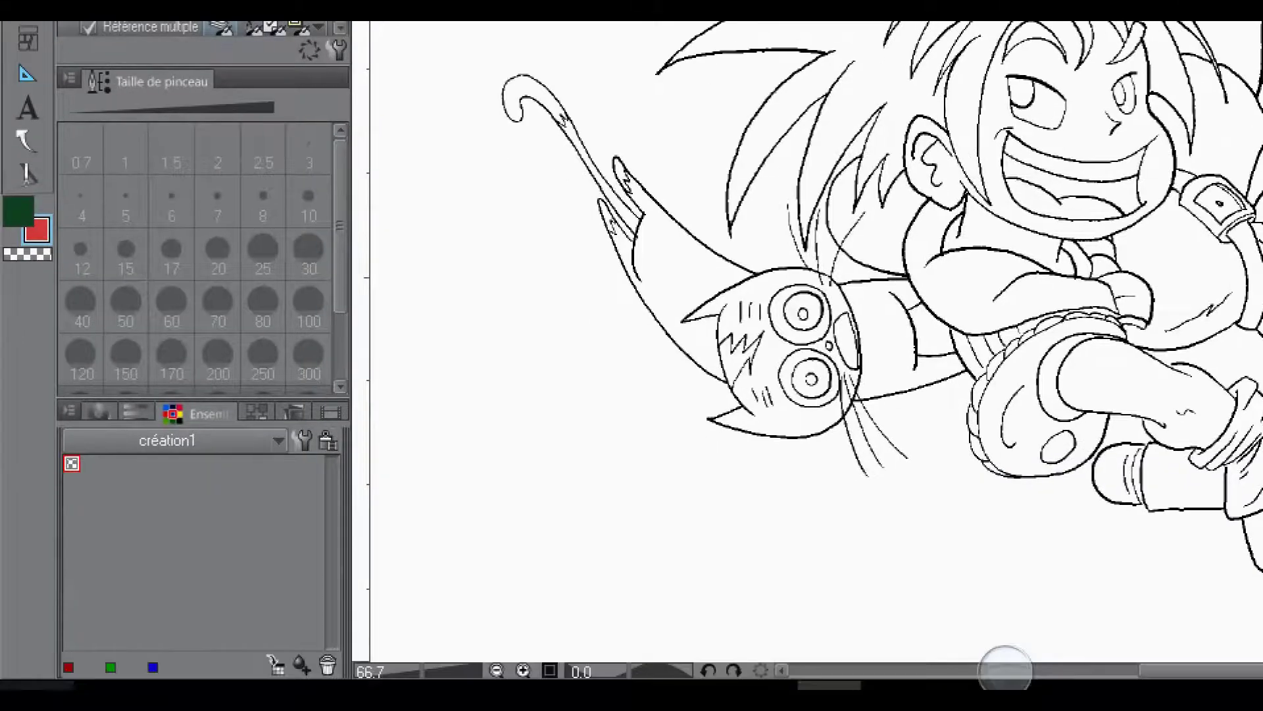
click(1003, 314)
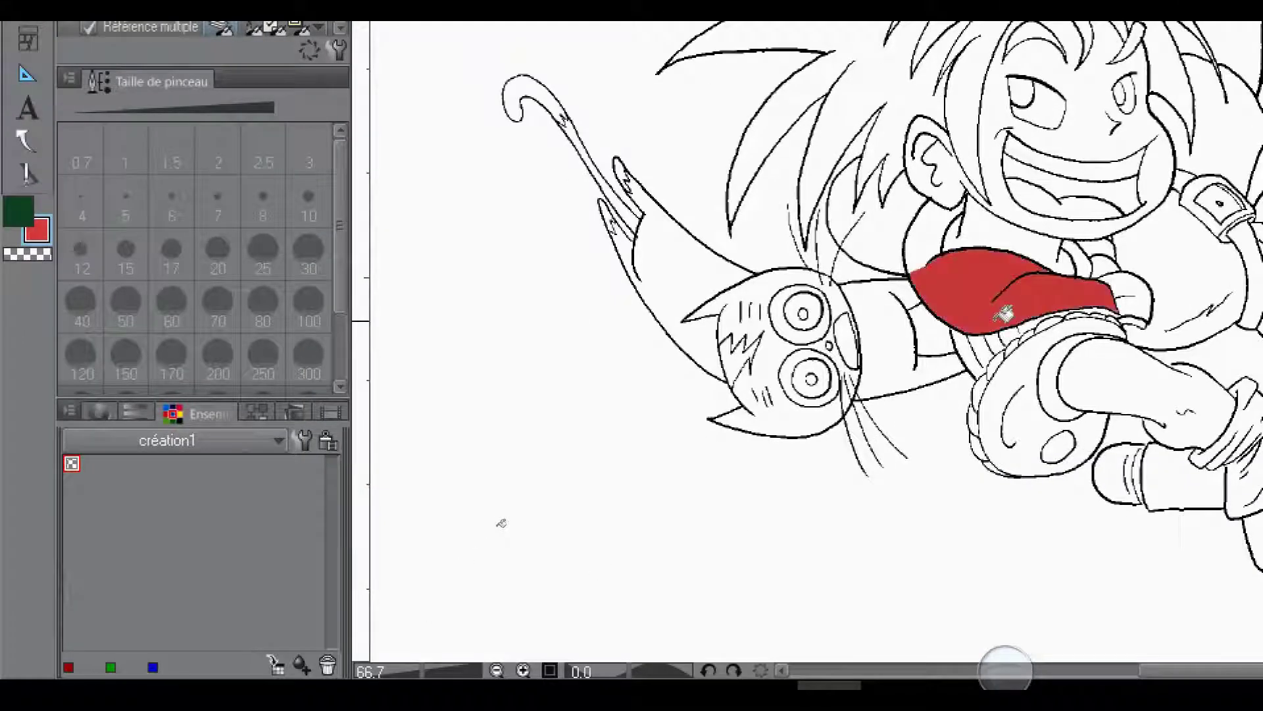
click(934, 245)
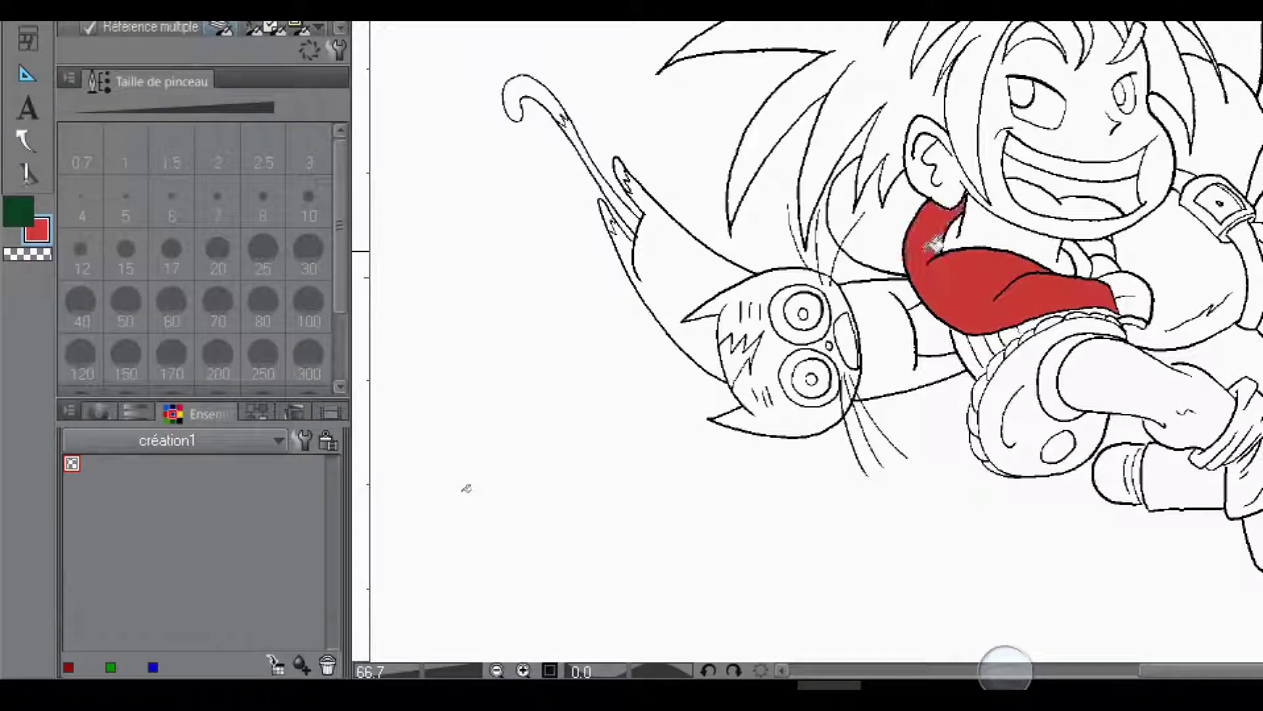
click(298, 657)
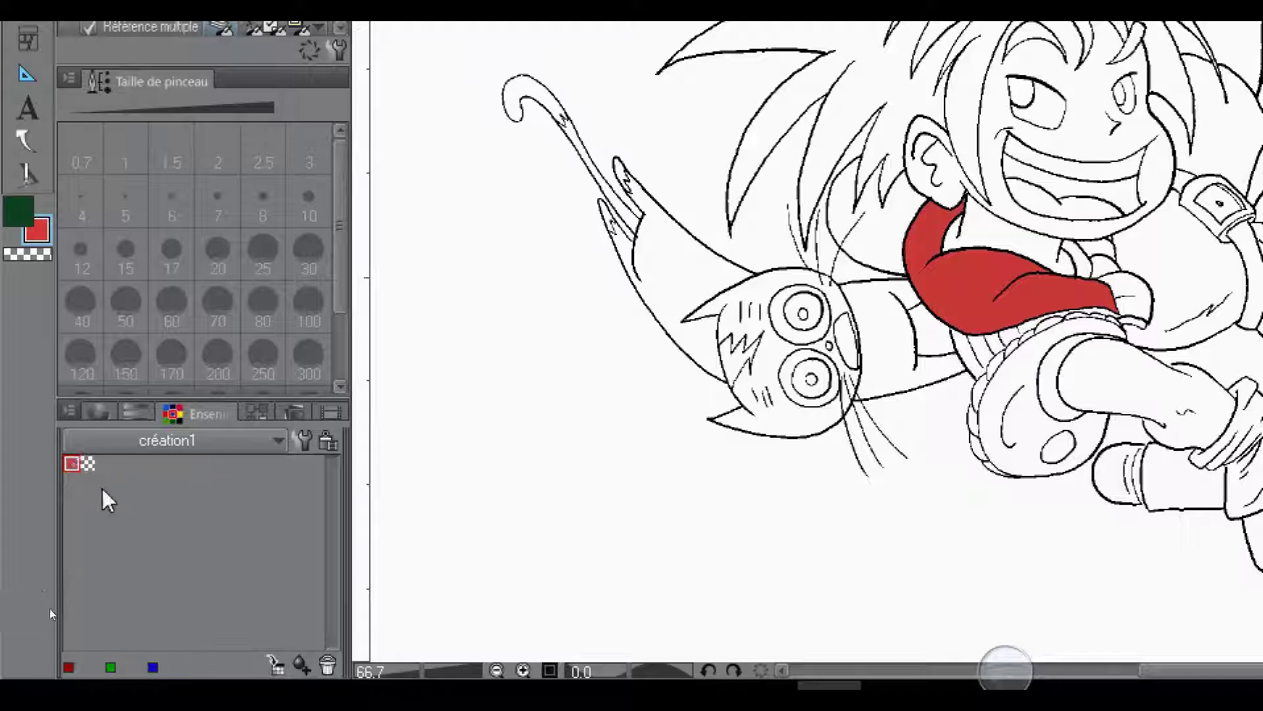
Fill the small oval on the shoe sole with the dark green and replace the set's transparent swatch with it.
click(88, 463)
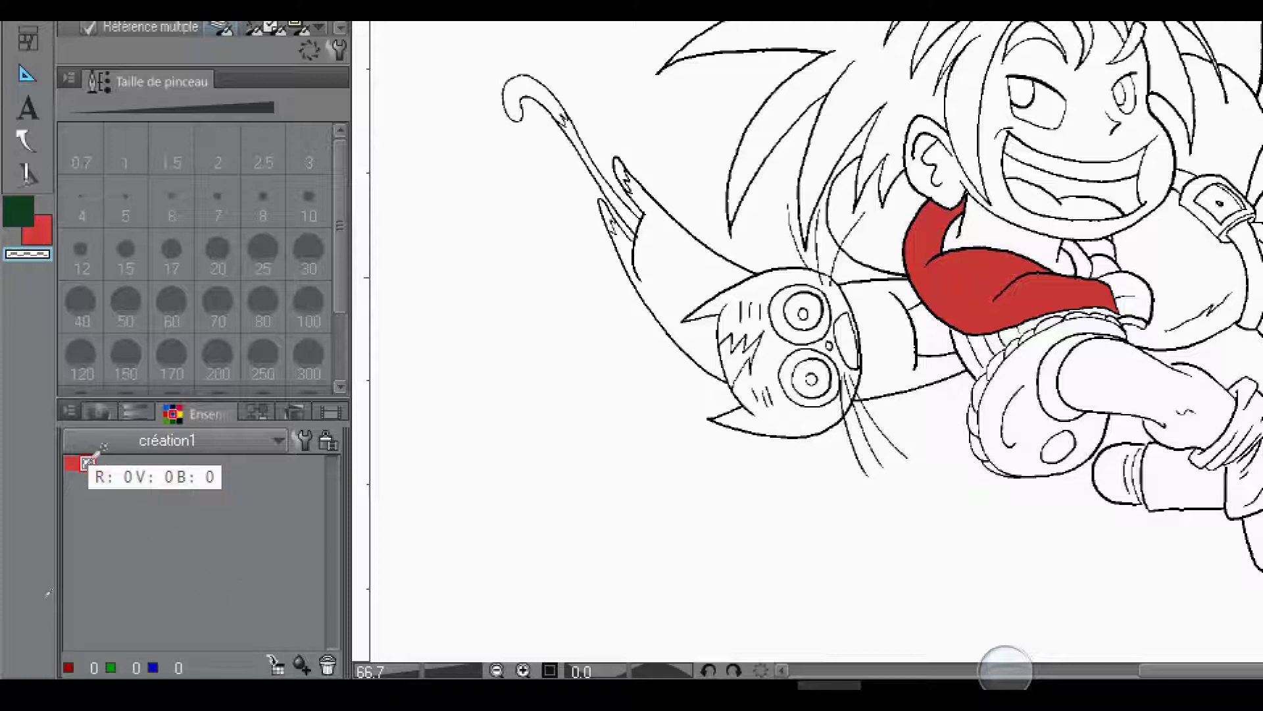
click(25, 210)
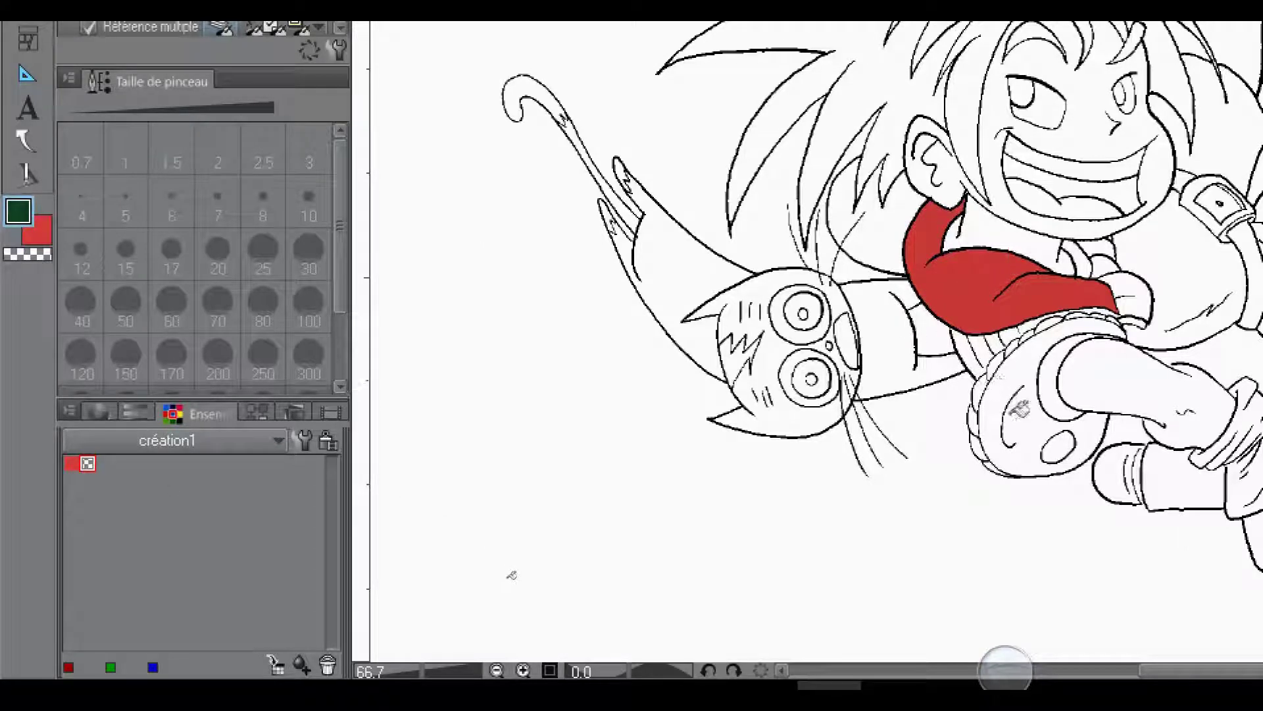
click(1056, 448)
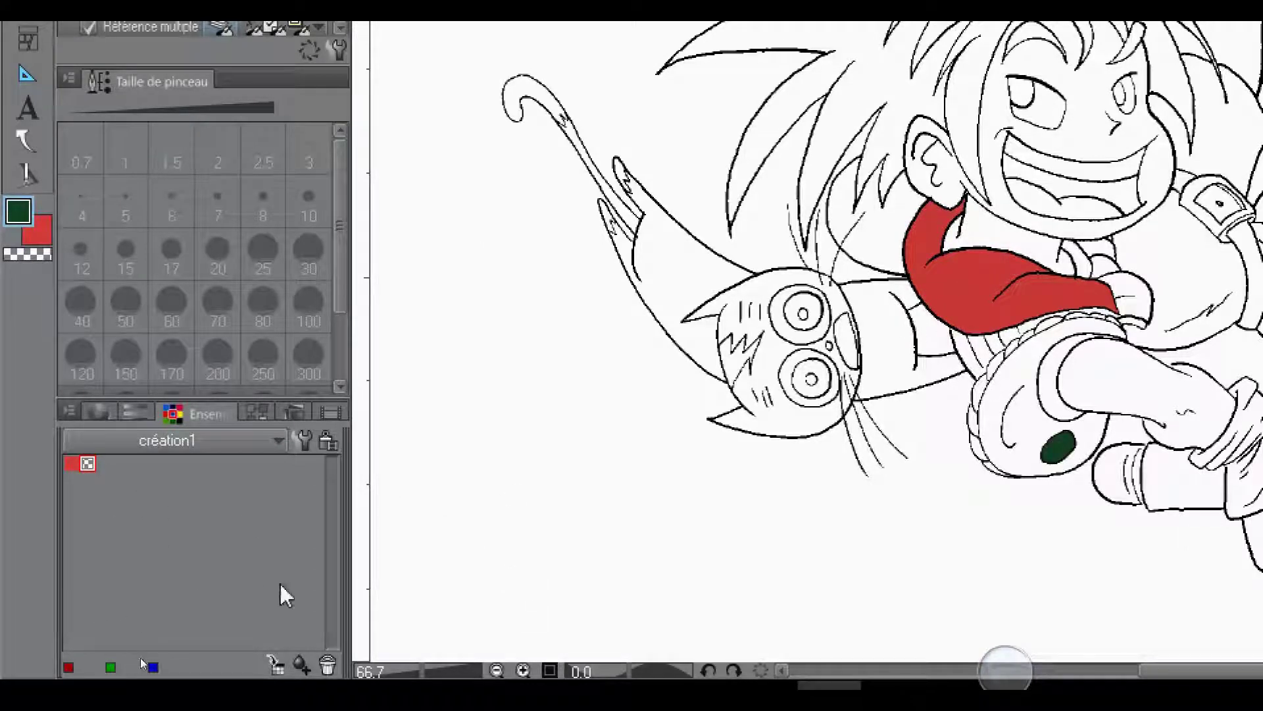
click(277, 667)
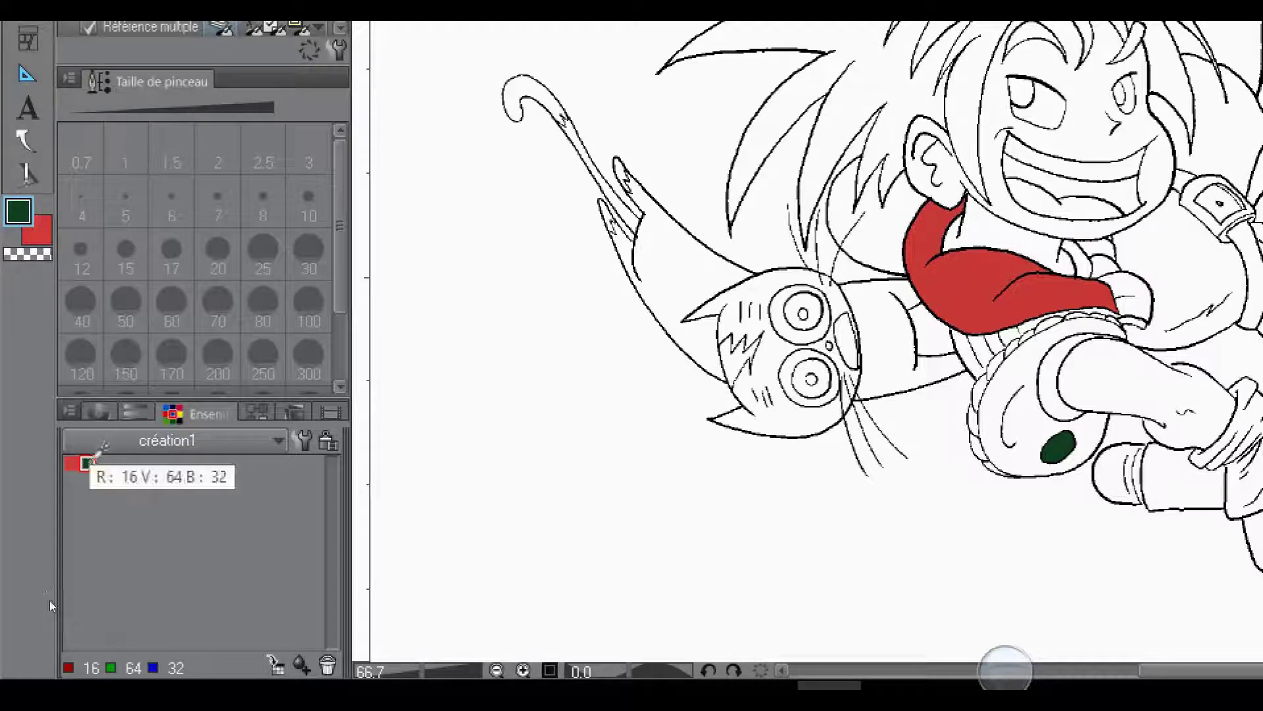
Replace création1's dark green swatch with a lighter green (R 105, G 184, B 131) and fill the top of the character's hair with it.
click(322, 666)
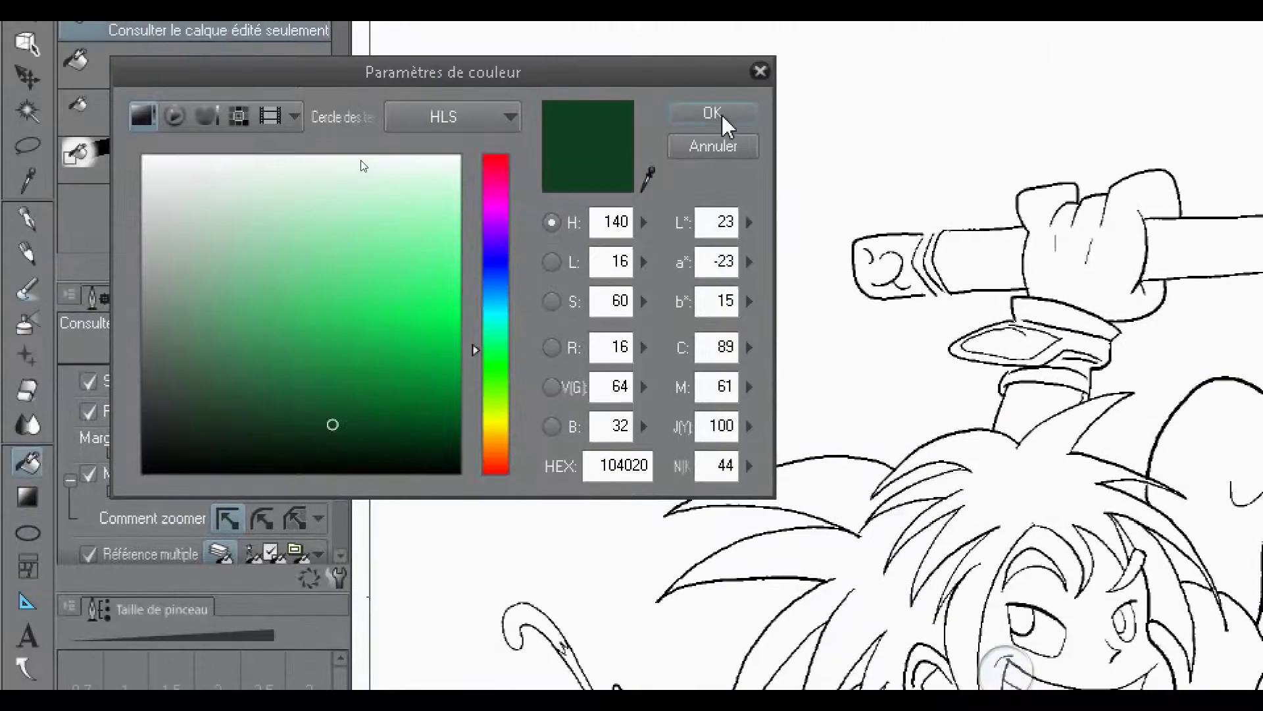
mouse_move(376, 346)
mouse_down()
mouse_move(304, 279)
mouse_move(252, 324)
mouse_move(263, 279)
mouse_move(255, 294)
mouse_up()
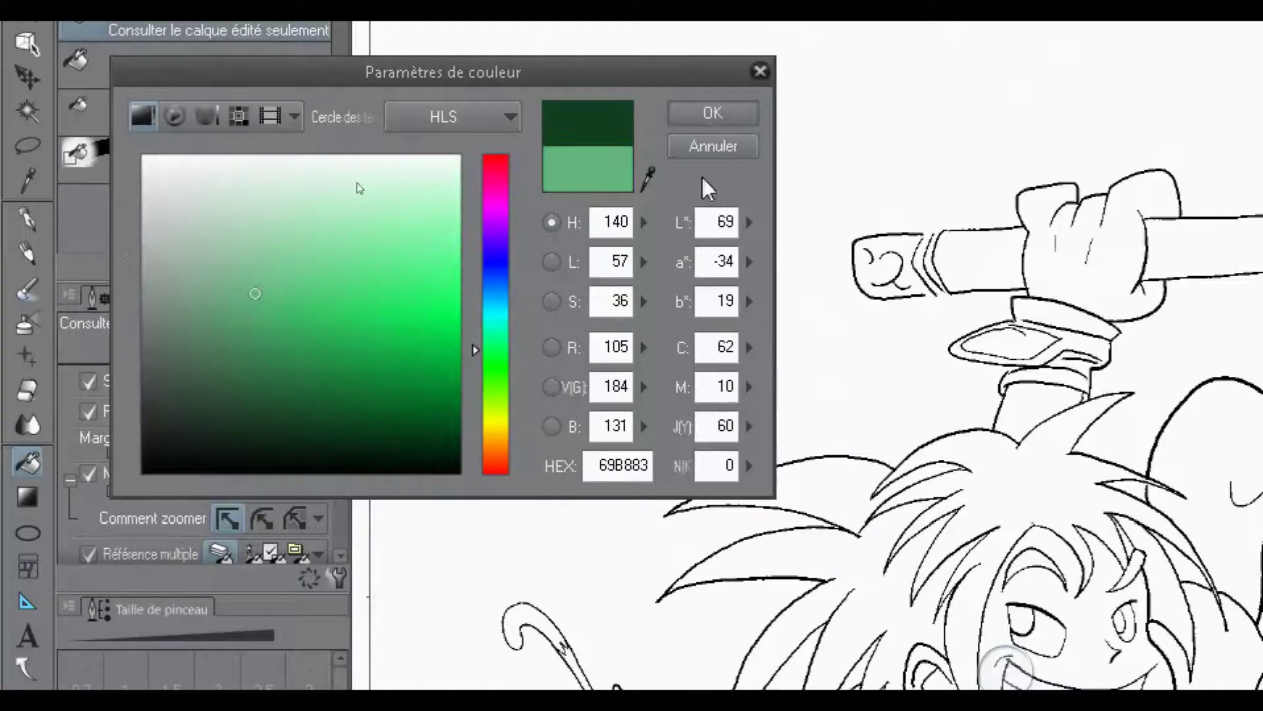
click(699, 115)
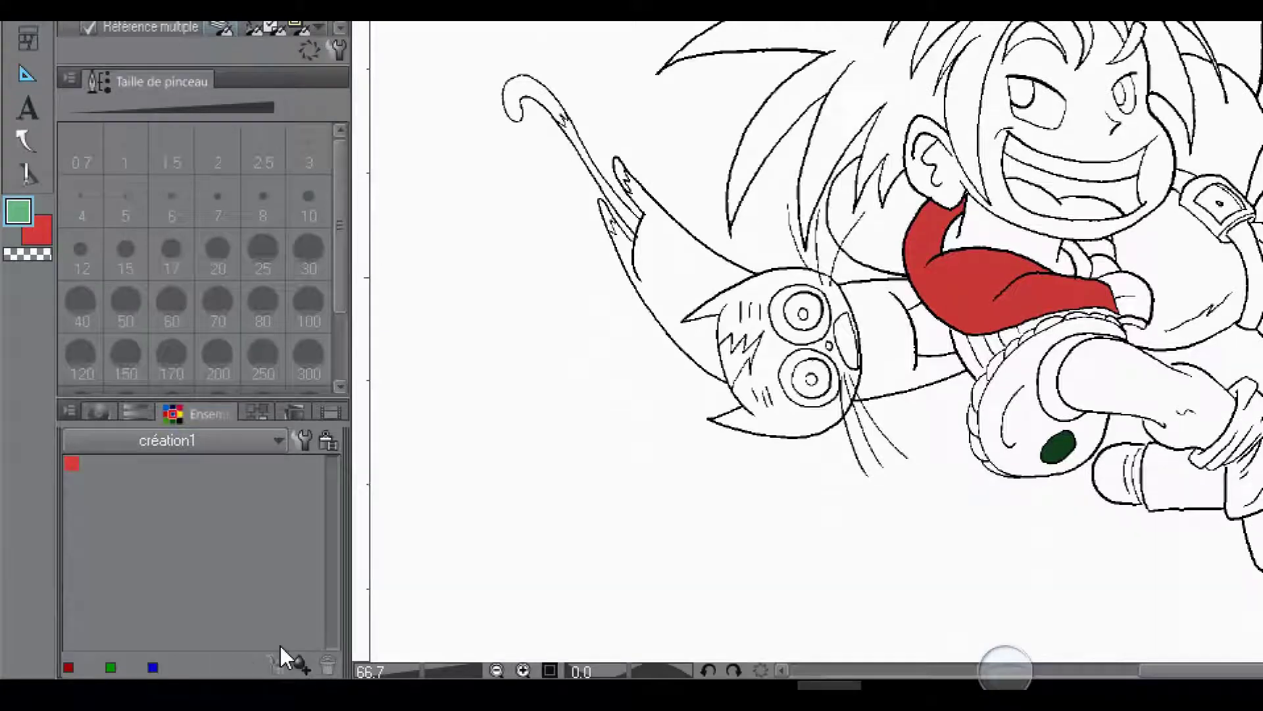
click(306, 664)
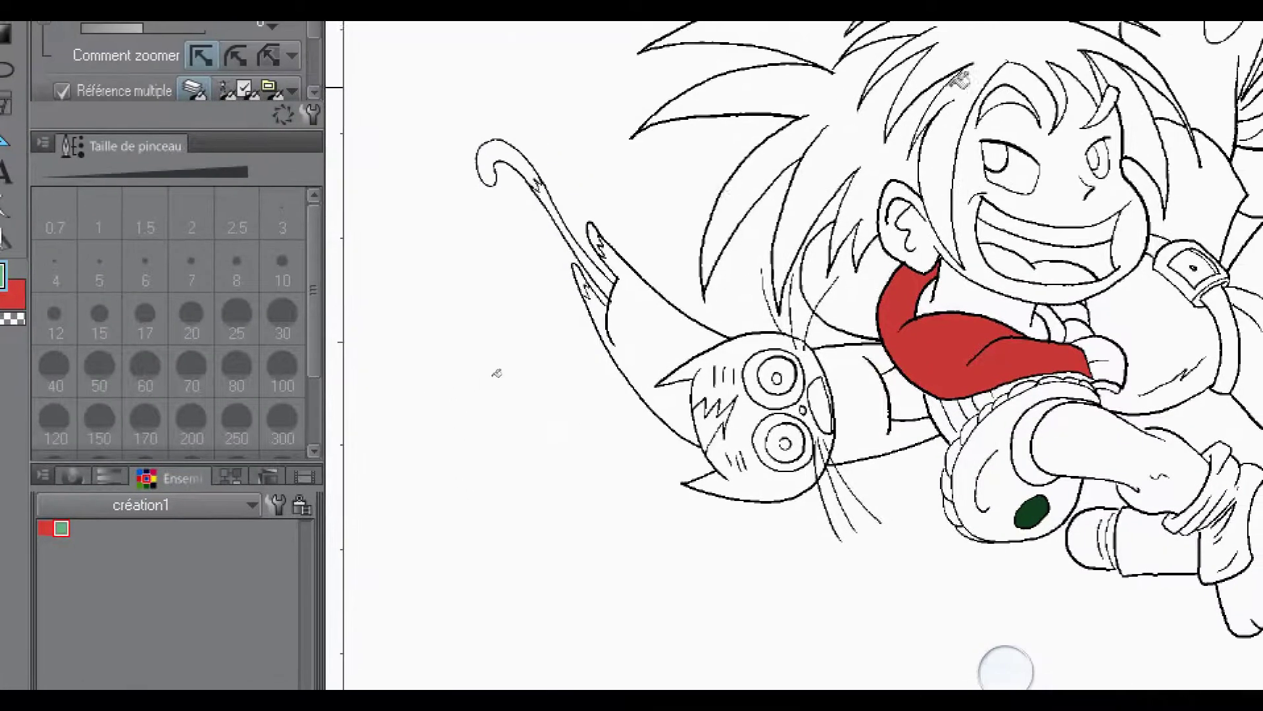
click(980, 77)
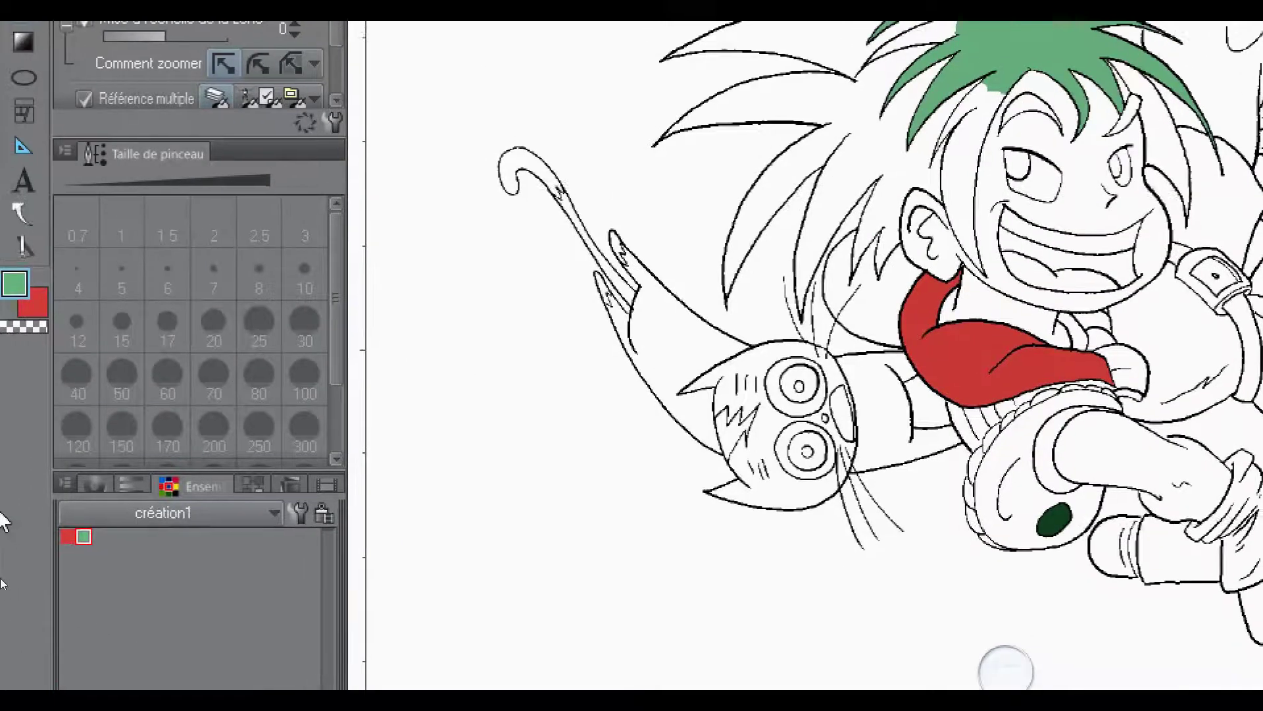
Change the secondary colour from red to a light blue with R 105, G 168, B 219.
click(38, 309)
click(37, 309)
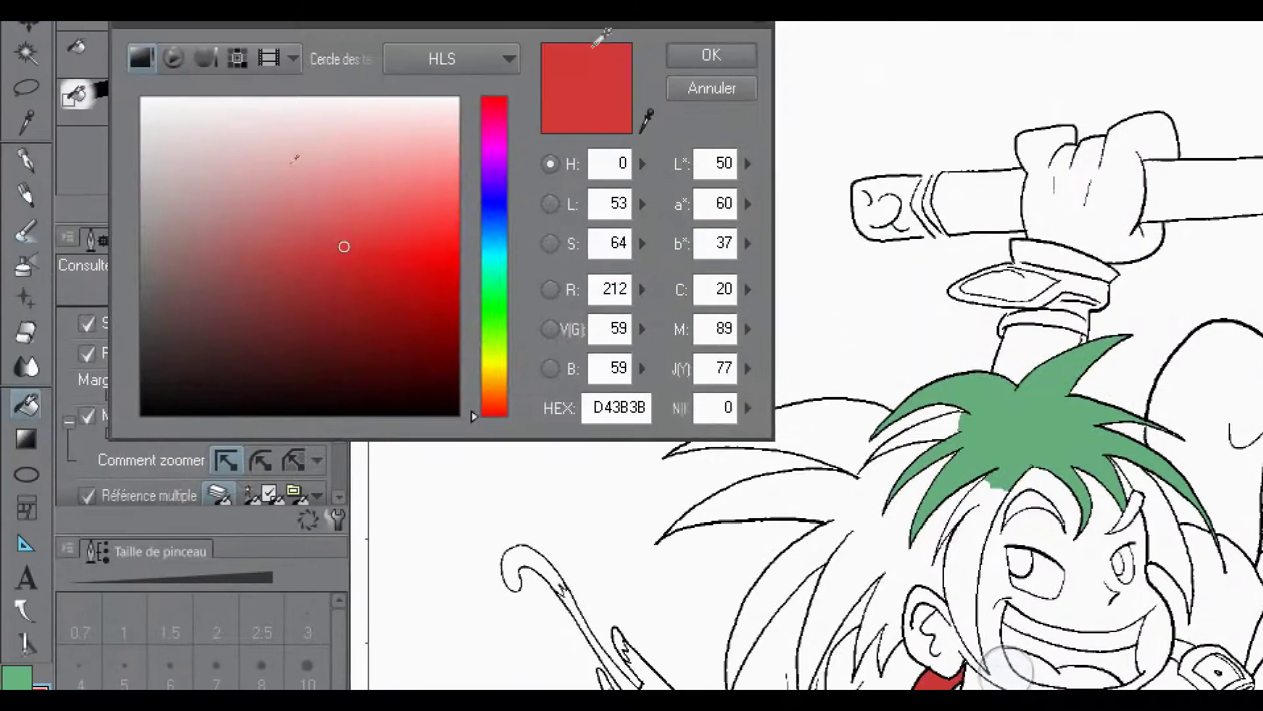
click(493, 206)
click(315, 177)
click(316, 147)
click(383, 173)
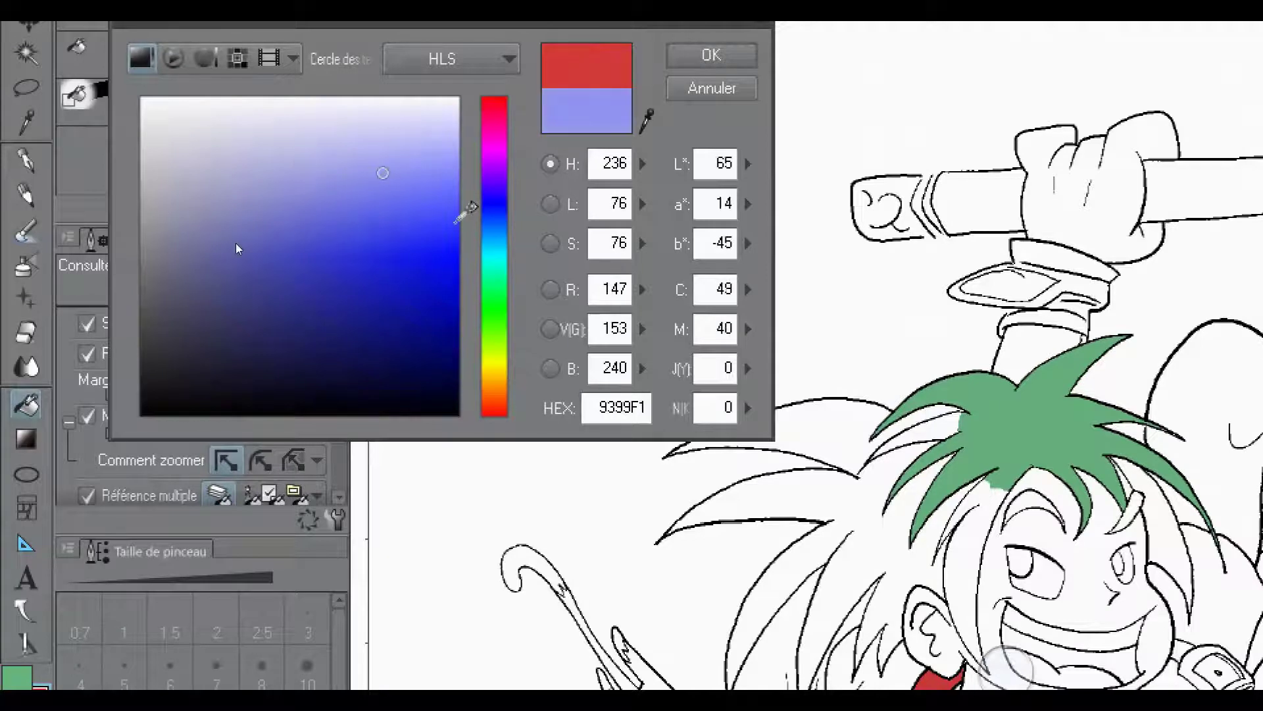
click(504, 232)
click(337, 214)
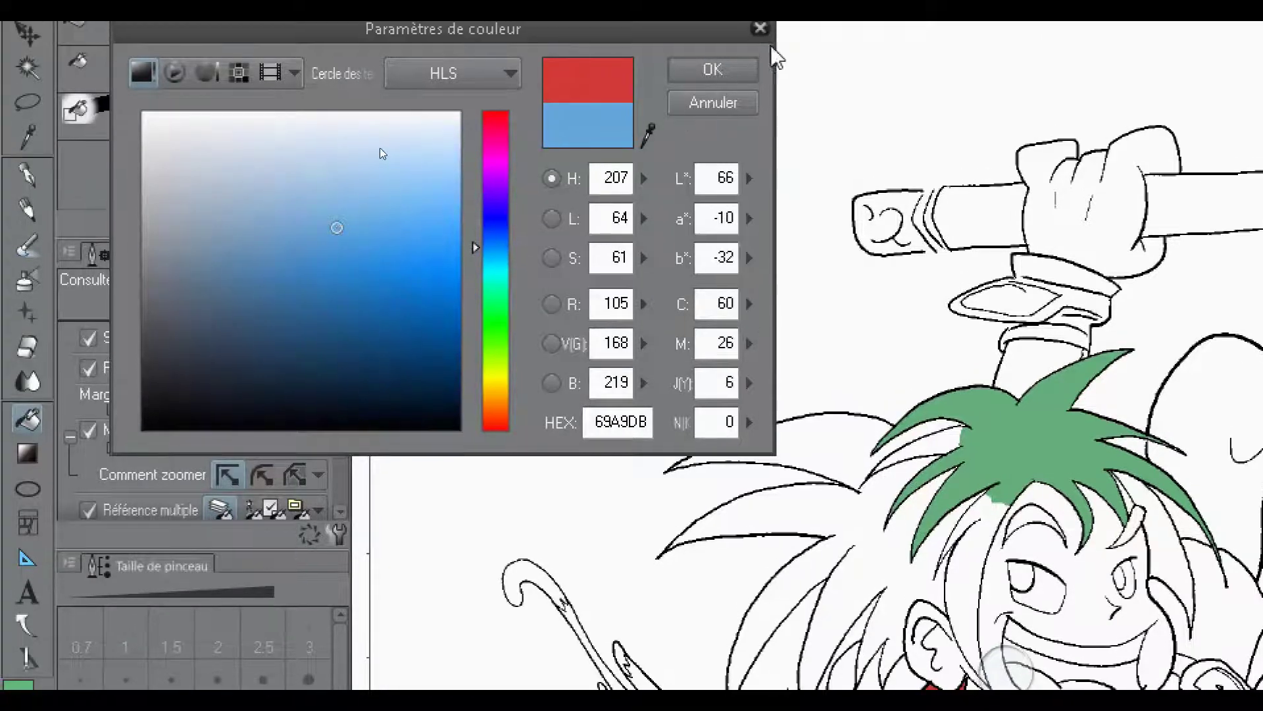
click(740, 69)
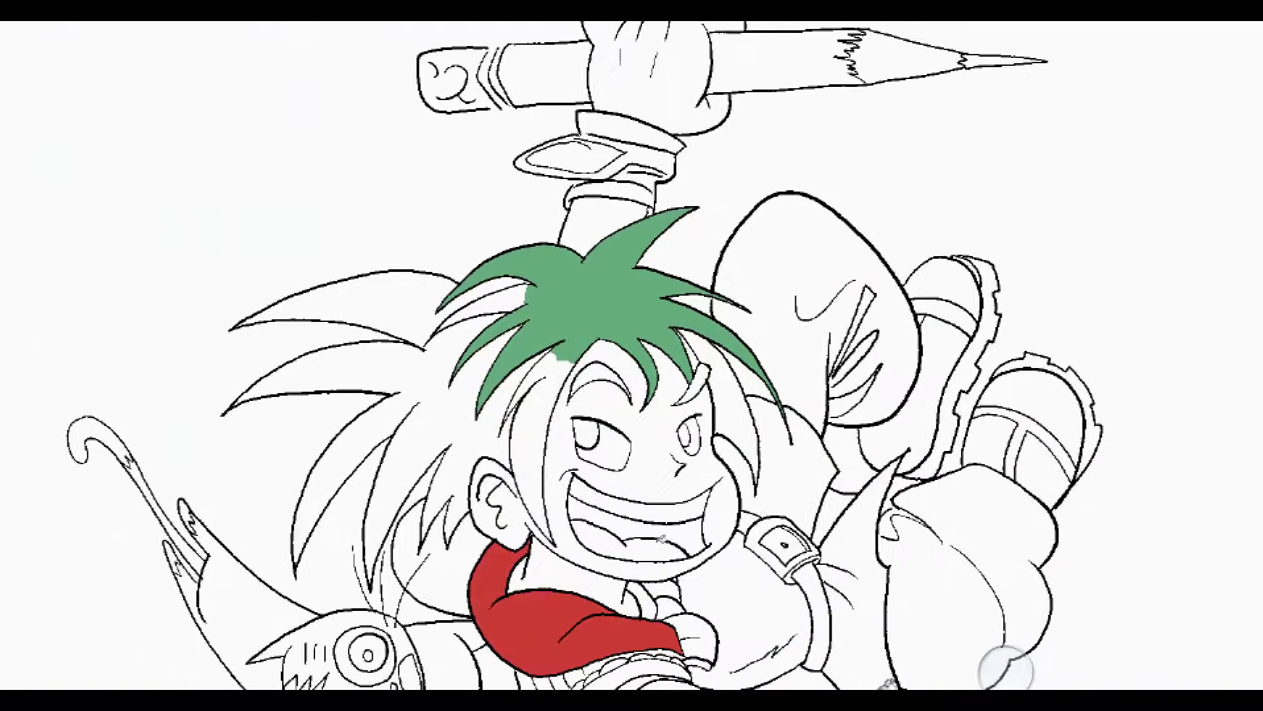
Fill both parts of the lower trouser leg with the light blue and add that blue to the création1 set.
click(954, 615)
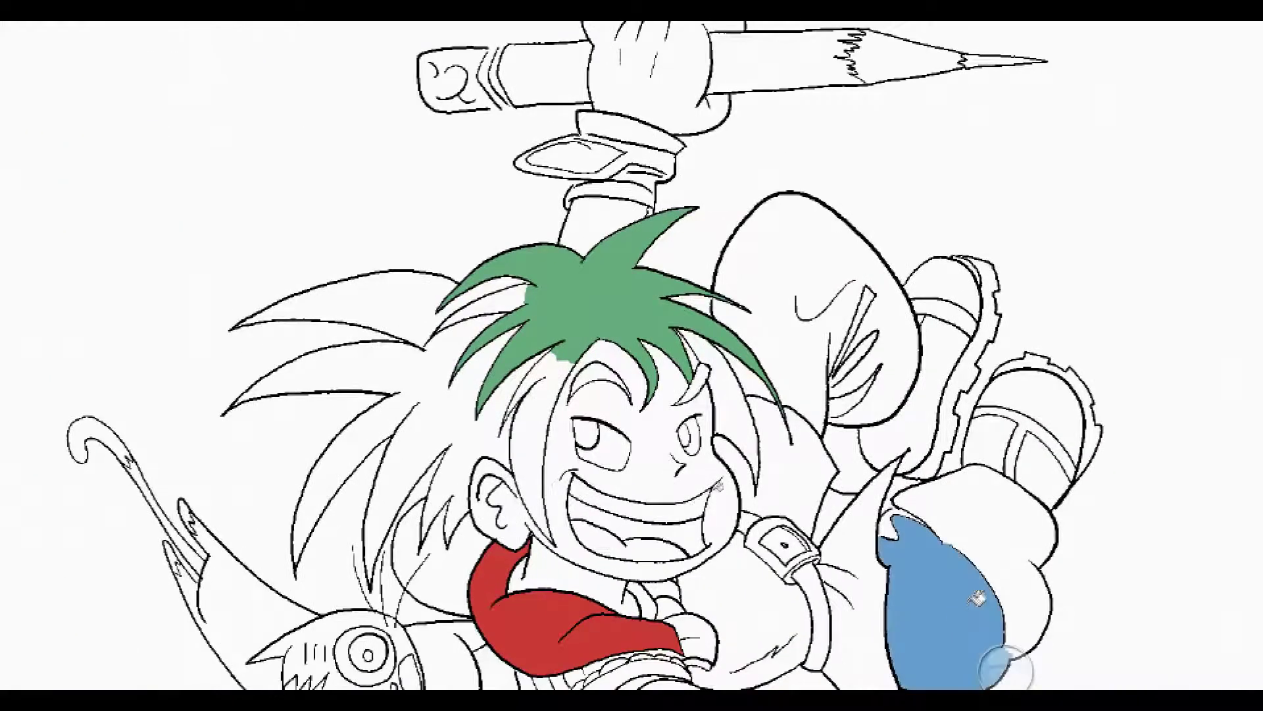
click(1017, 565)
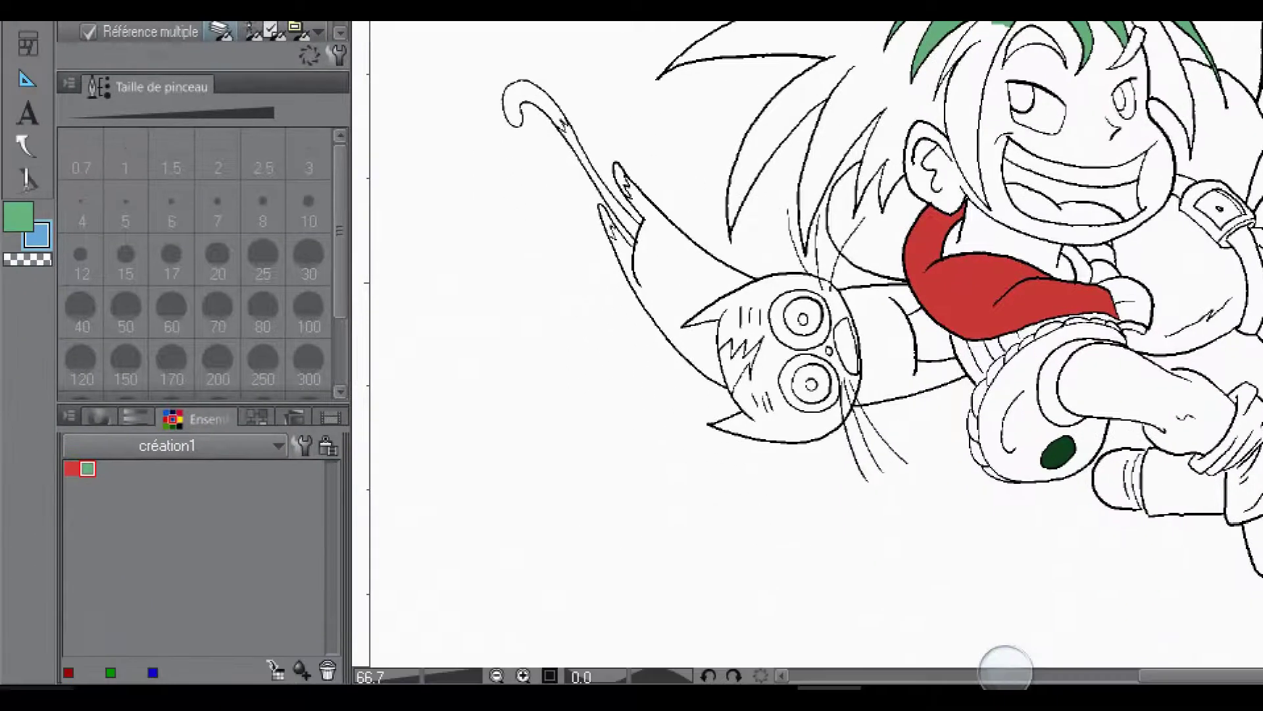
click(300, 671)
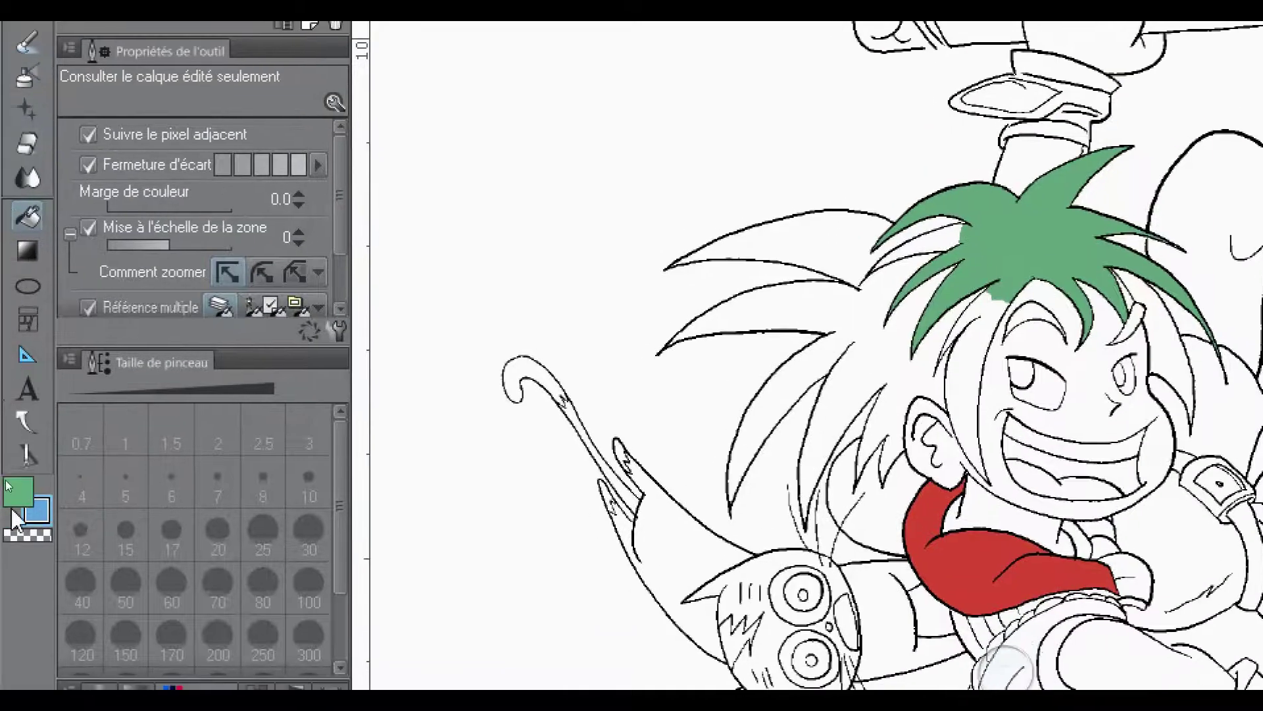
Display the création1 set in the main colour's settings, try its red and blue swatches, and choose the green one.
double_click(13, 492)
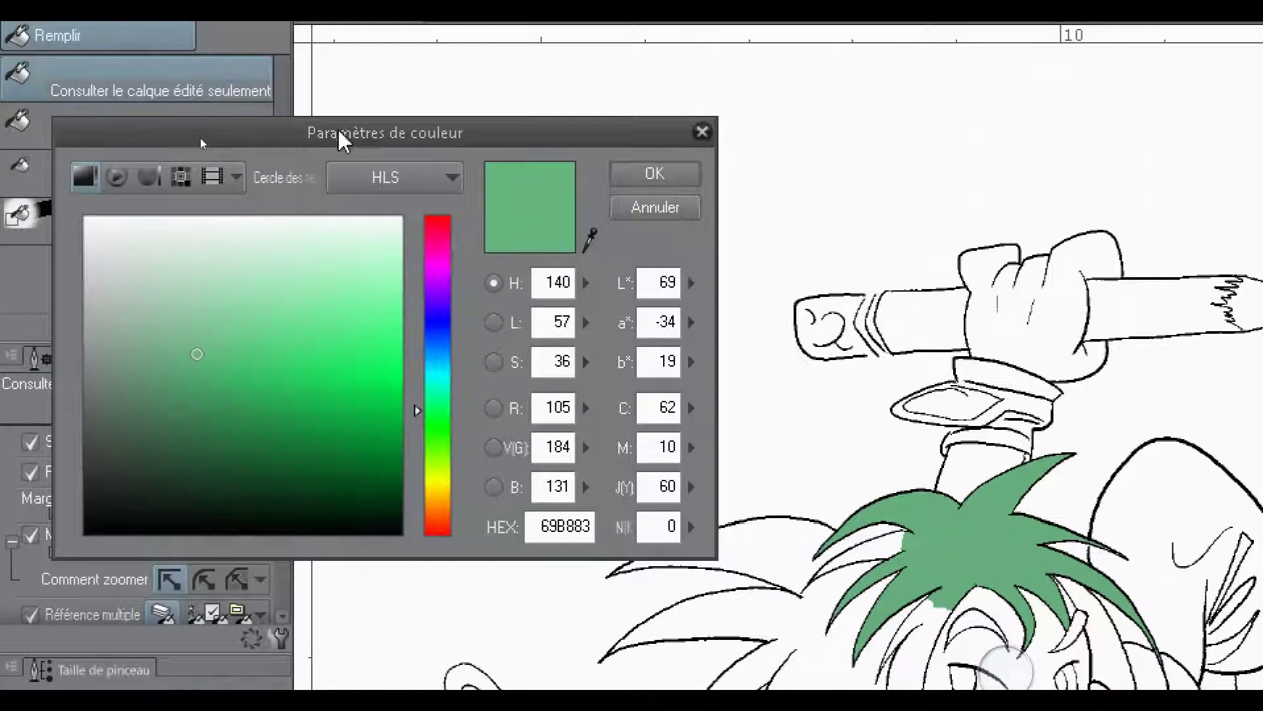
click(181, 179)
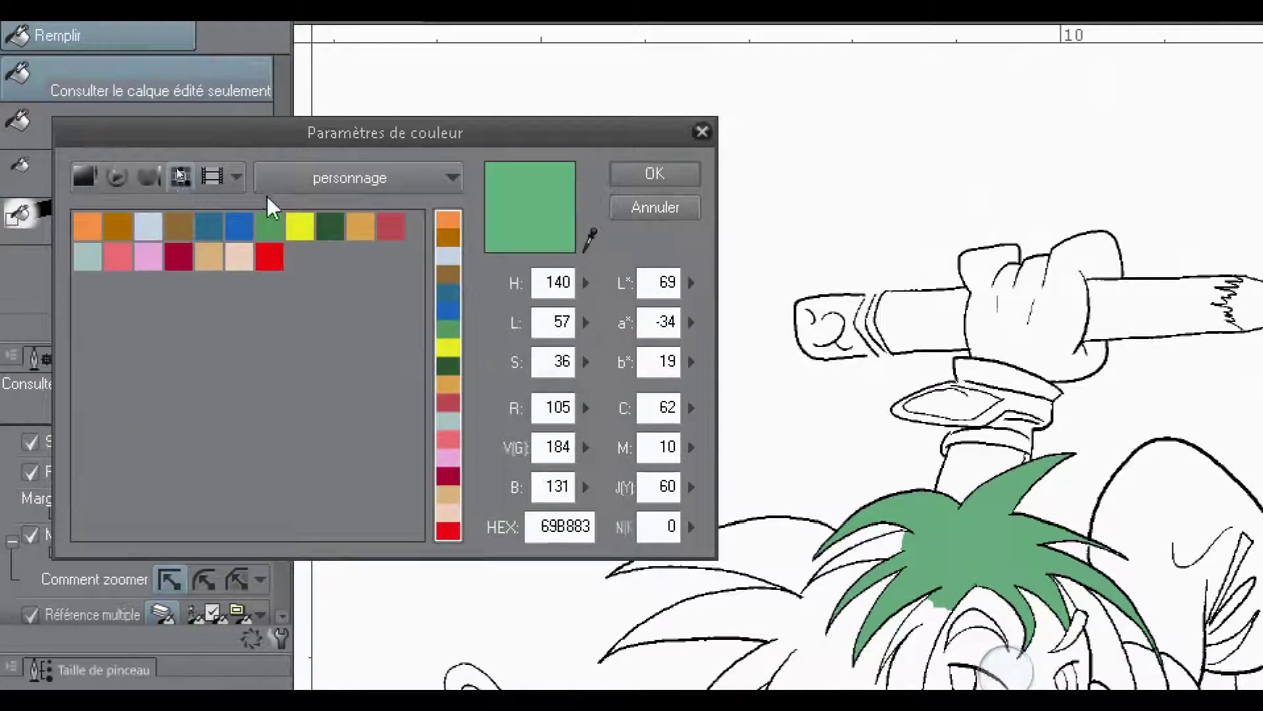
click(346, 188)
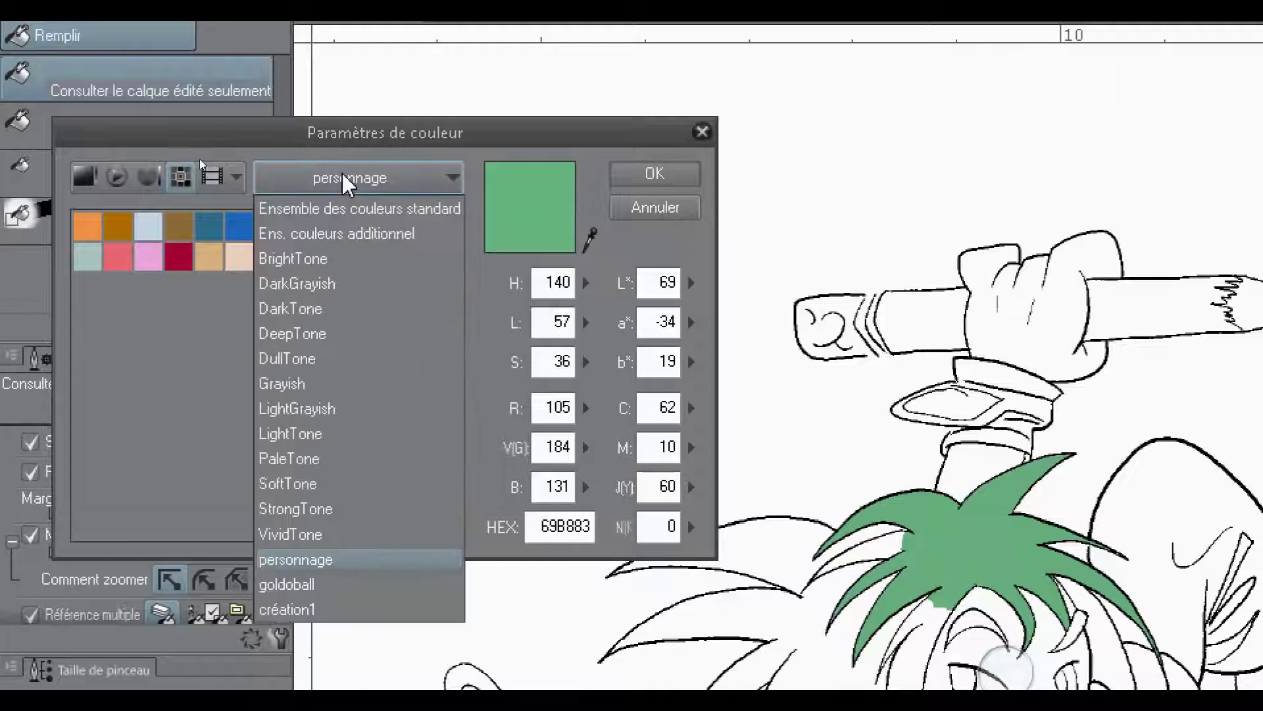
click(319, 613)
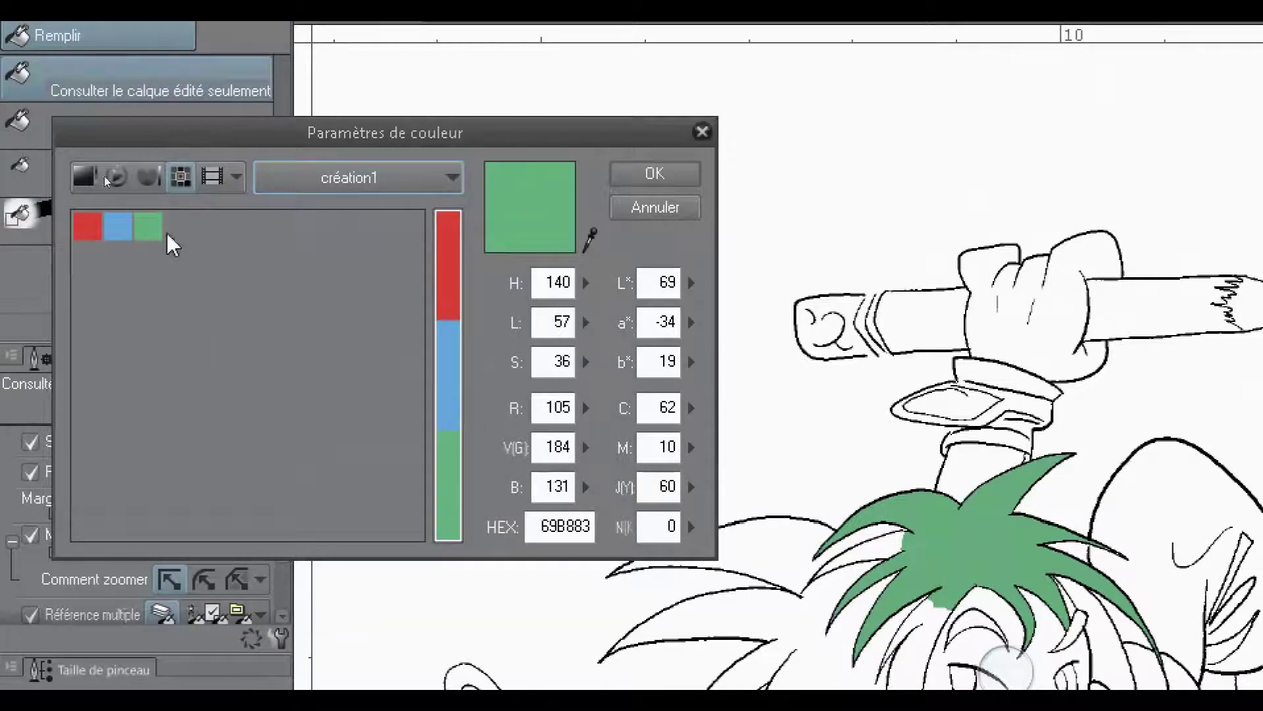
click(87, 227)
click(117, 227)
click(148, 227)
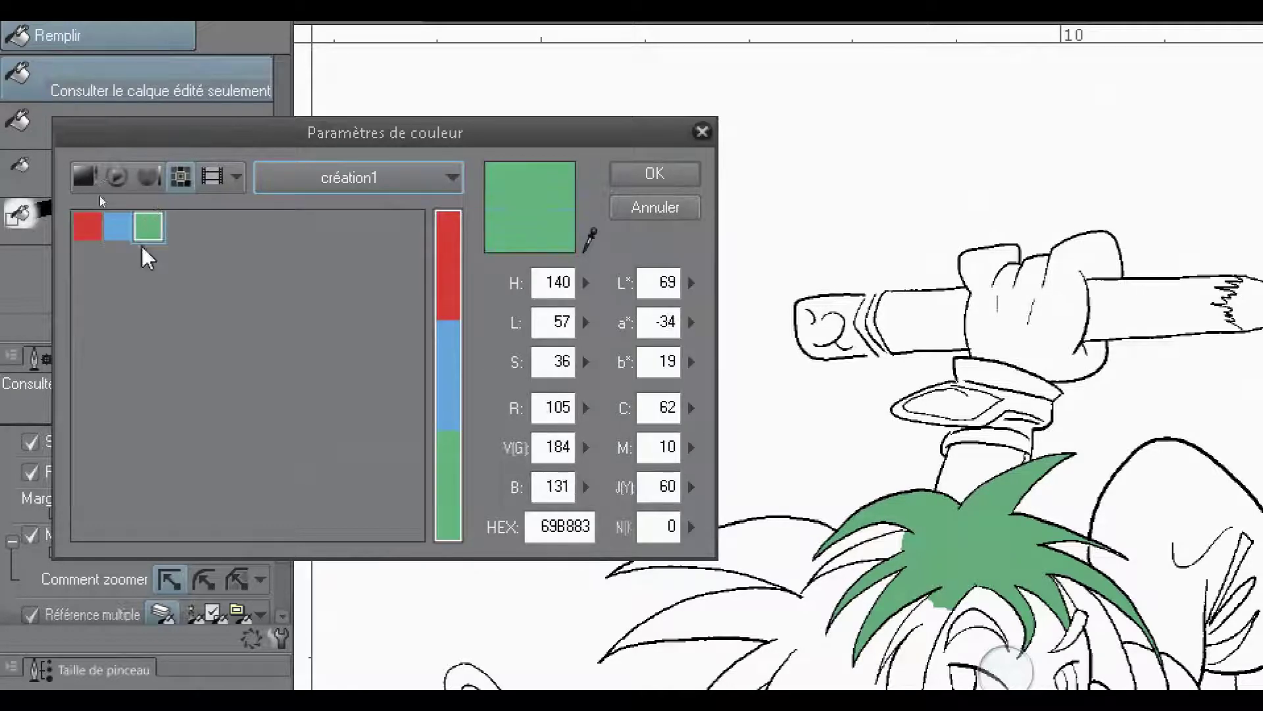
click(655, 175)
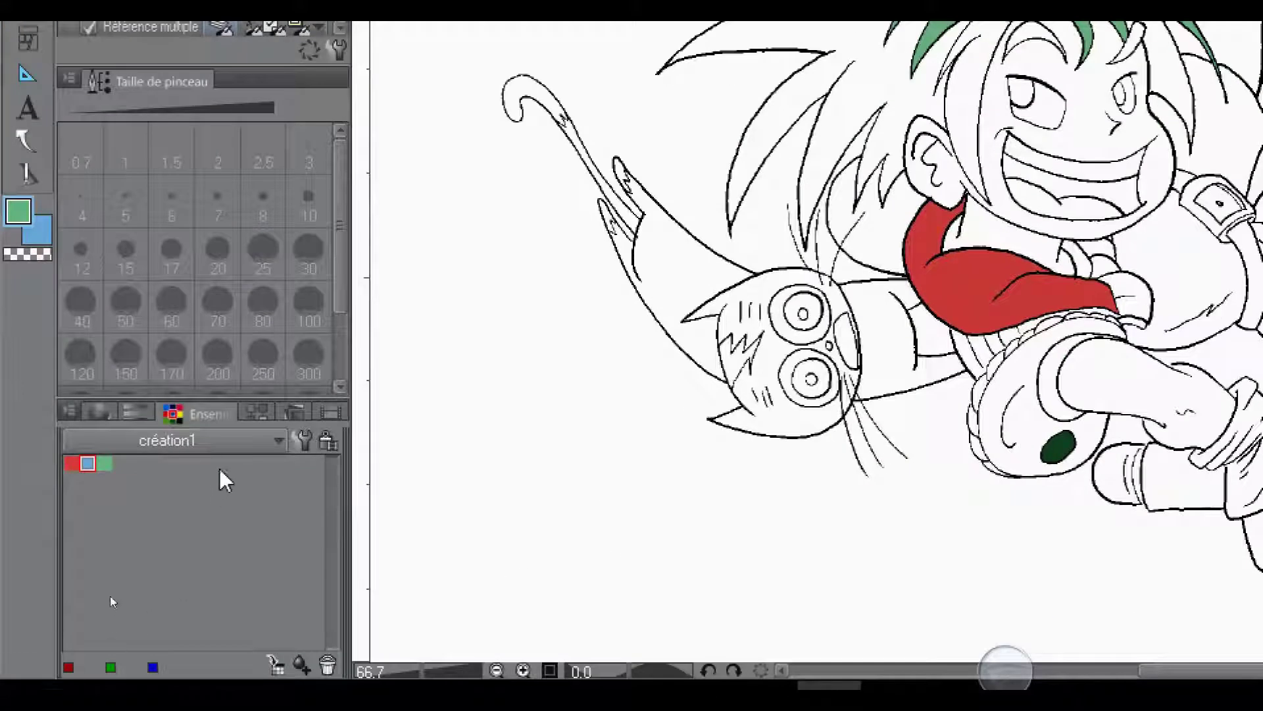
Detach the colour set palette as a floating window, widen it and place it below the drawing.
mouse_move(189, 423)
mouse_down()
mouse_move(303, 380)
mouse_move(474, 395)
mouse_move(511, 358)
mouse_up()
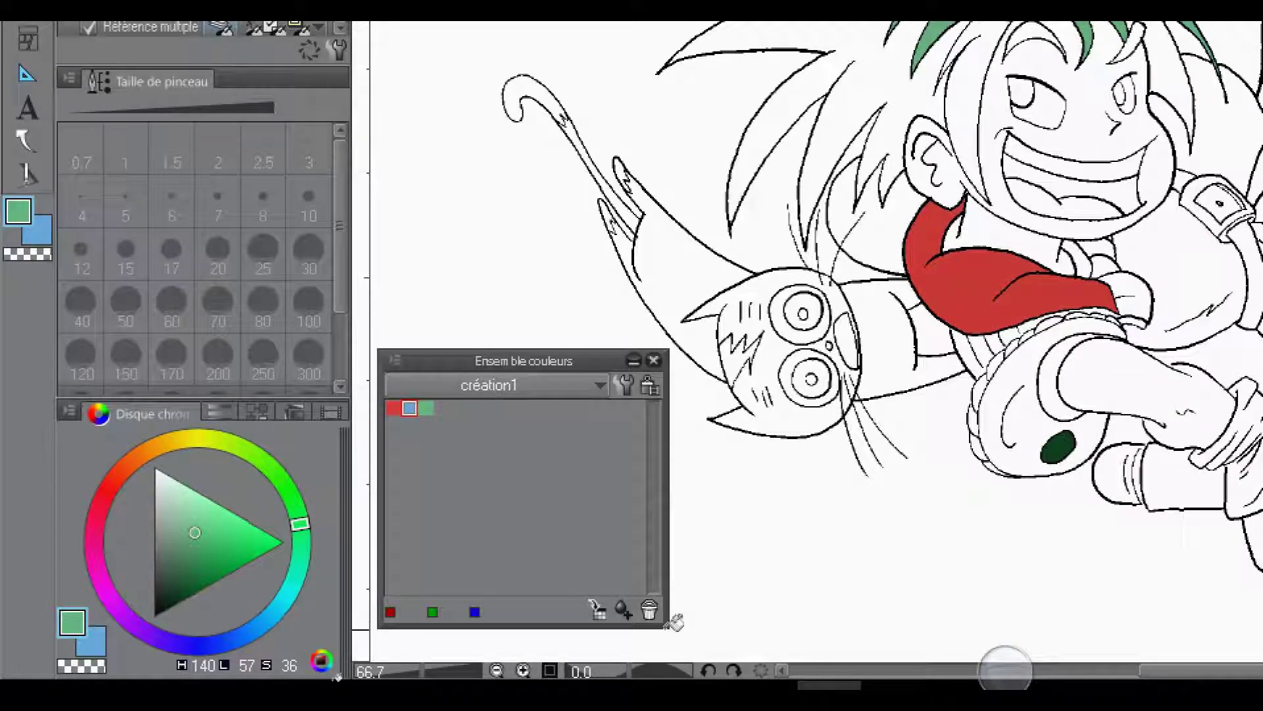
drag(661, 624, 1140, 624)
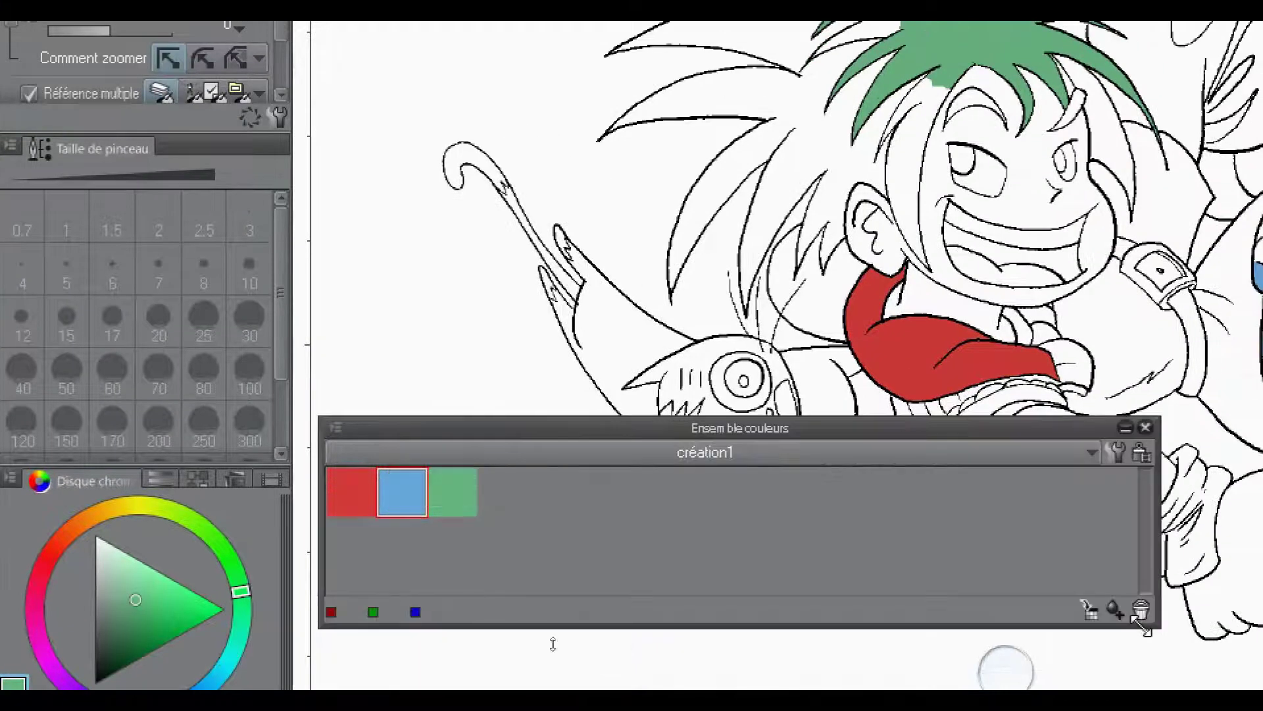
drag(595, 438, 349, 511)
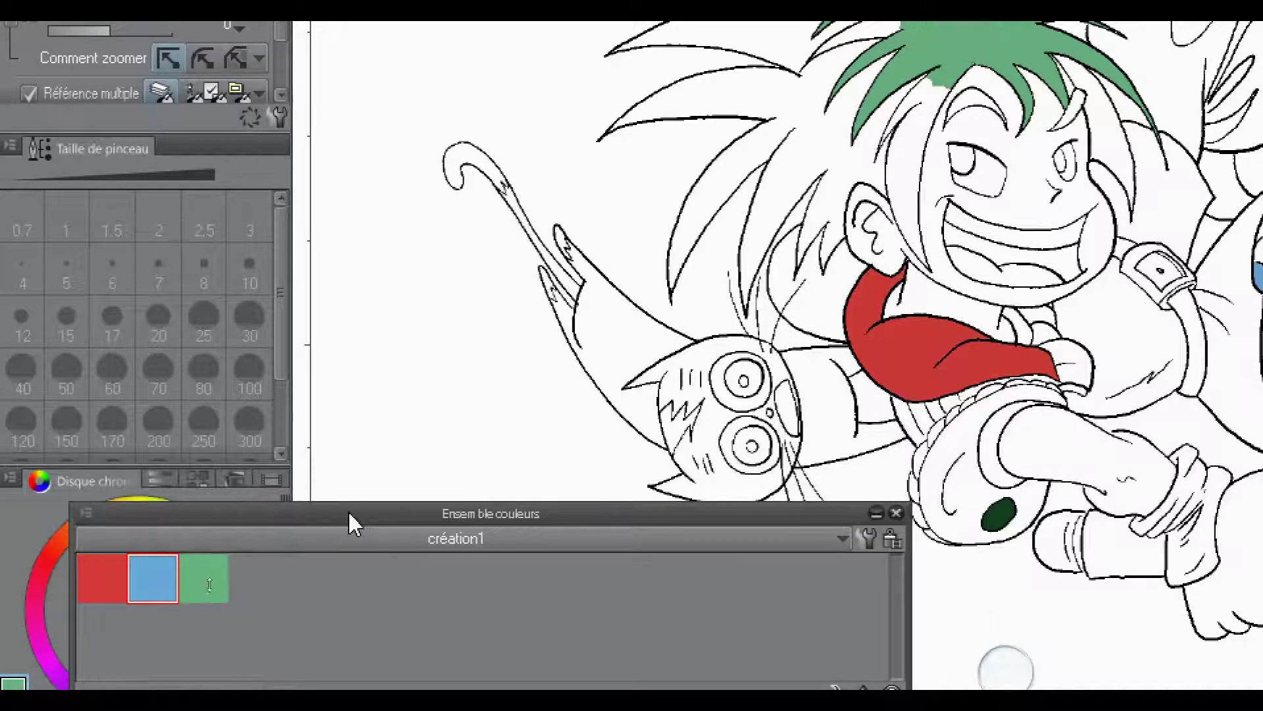
Make the red swatch of création1 the main colour and accept it in the colour settings with the création1 set displayed.
click(221, 582)
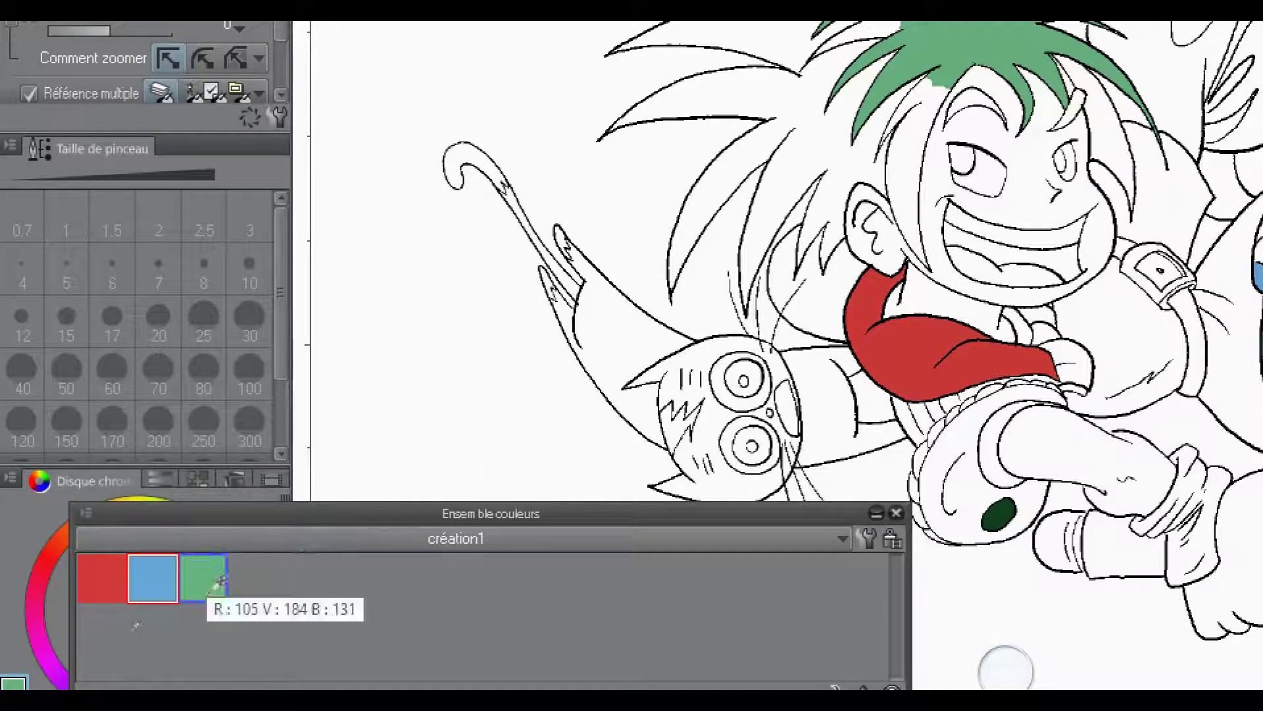
click(102, 574)
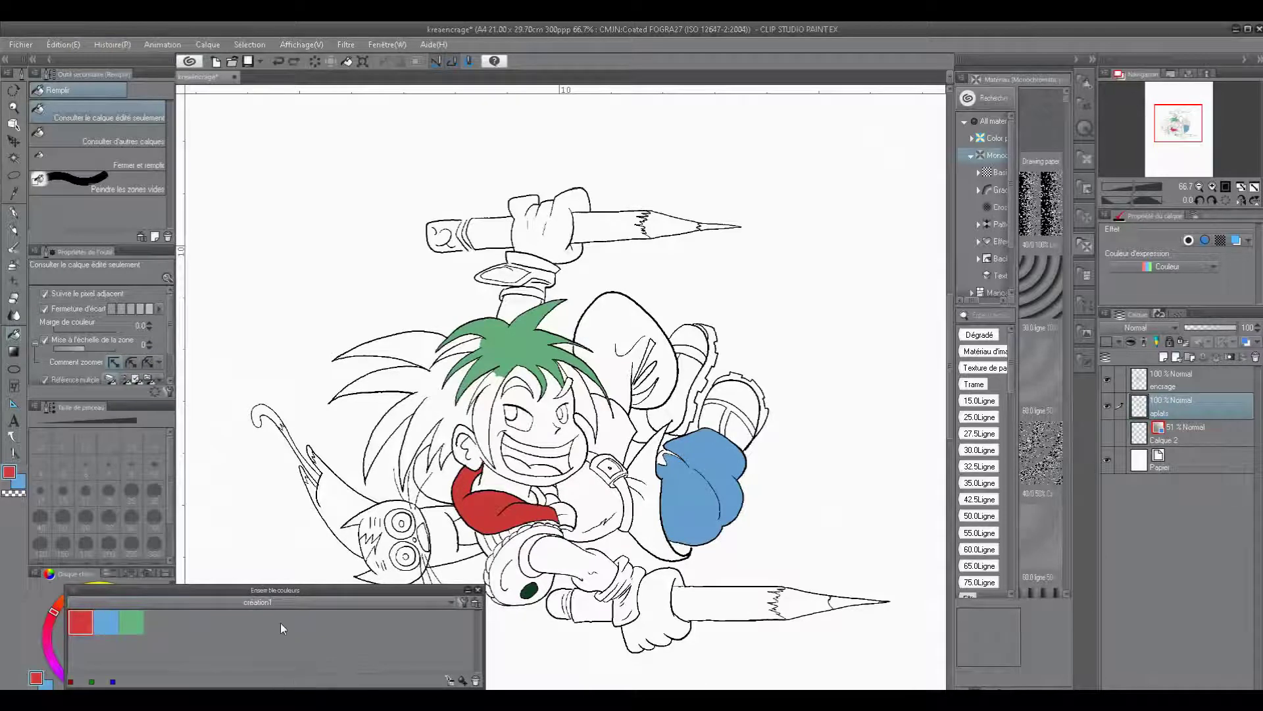
double_click(10, 473)
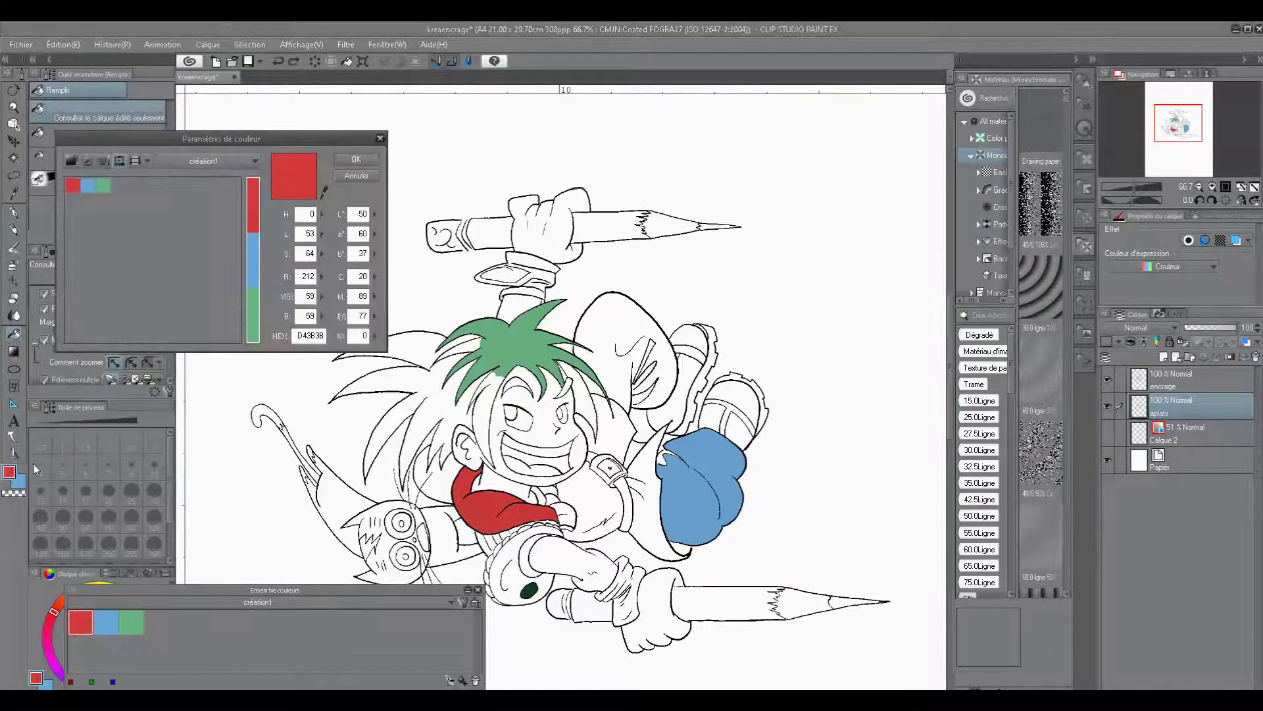
click(215, 160)
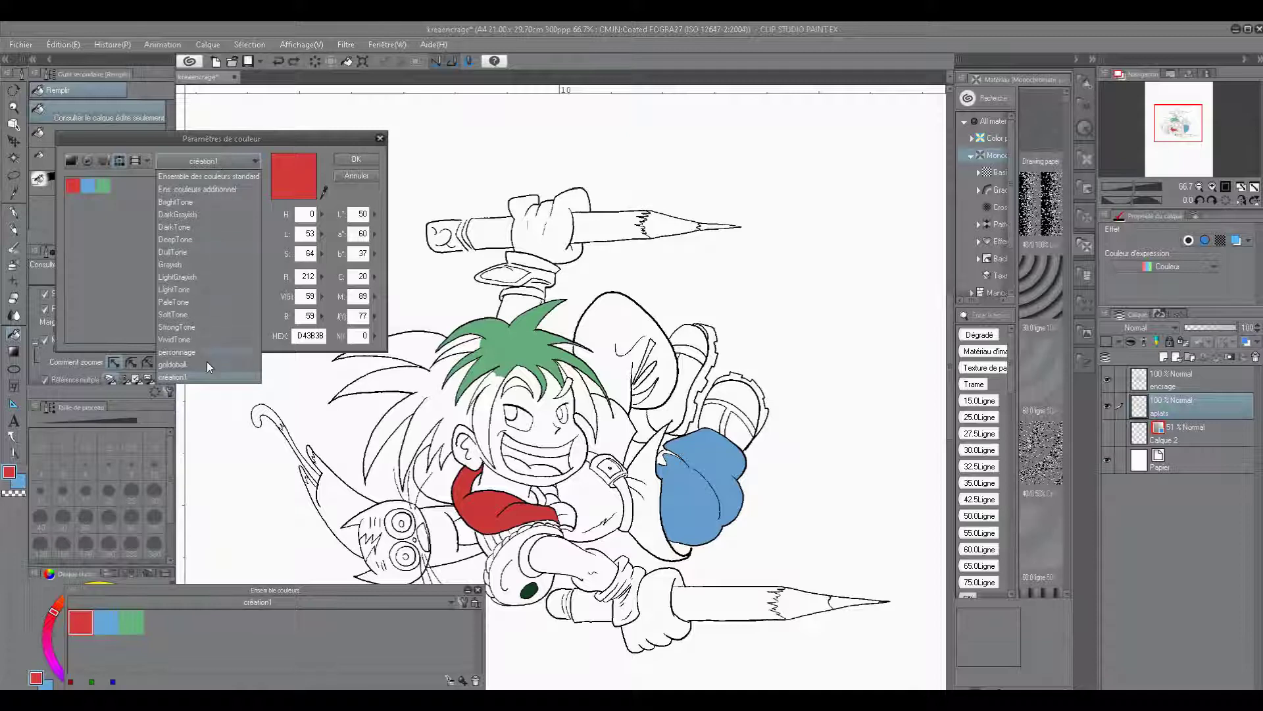
click(211, 379)
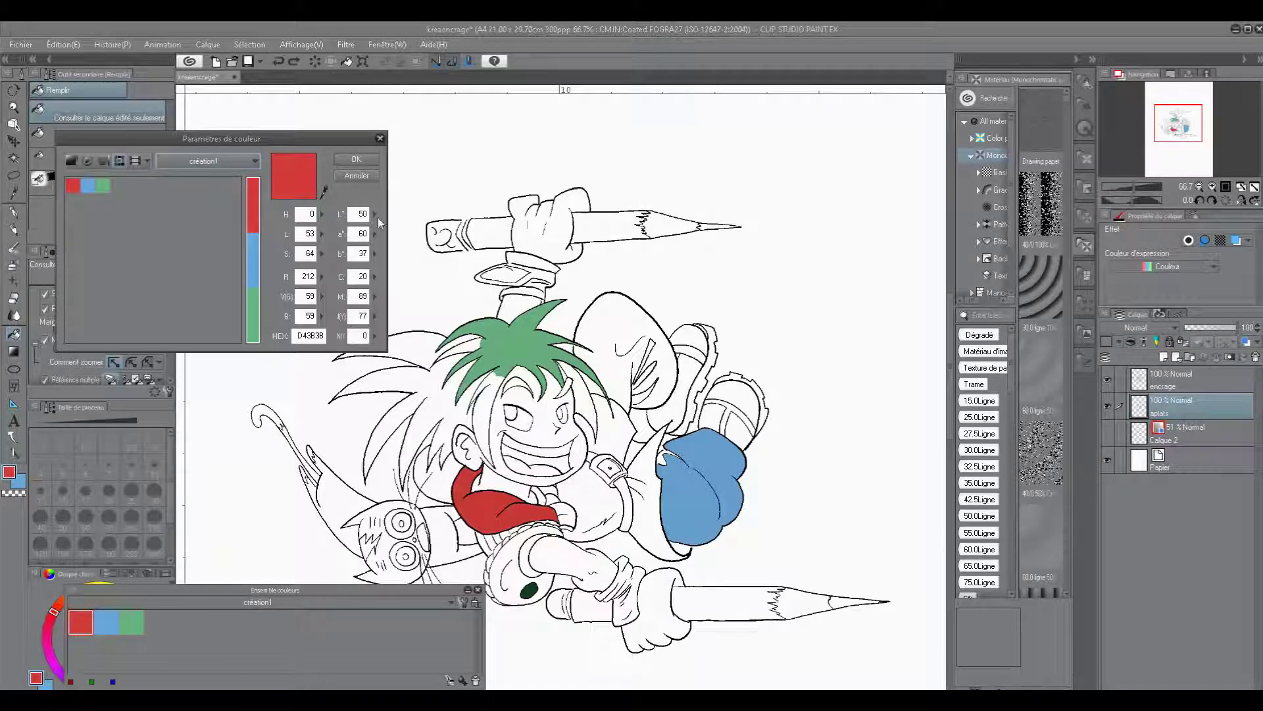
click(364, 159)
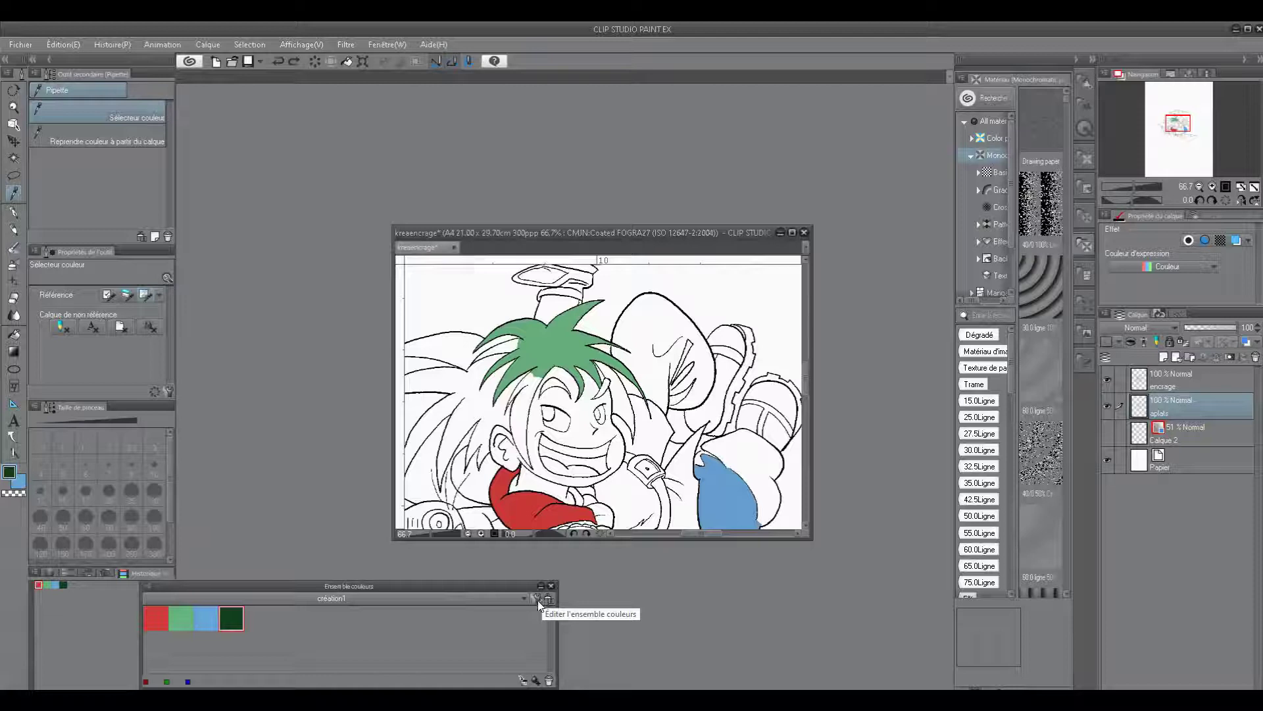
Delete the last of the two création1 entries from the list of colour sets.
key(super+plus)
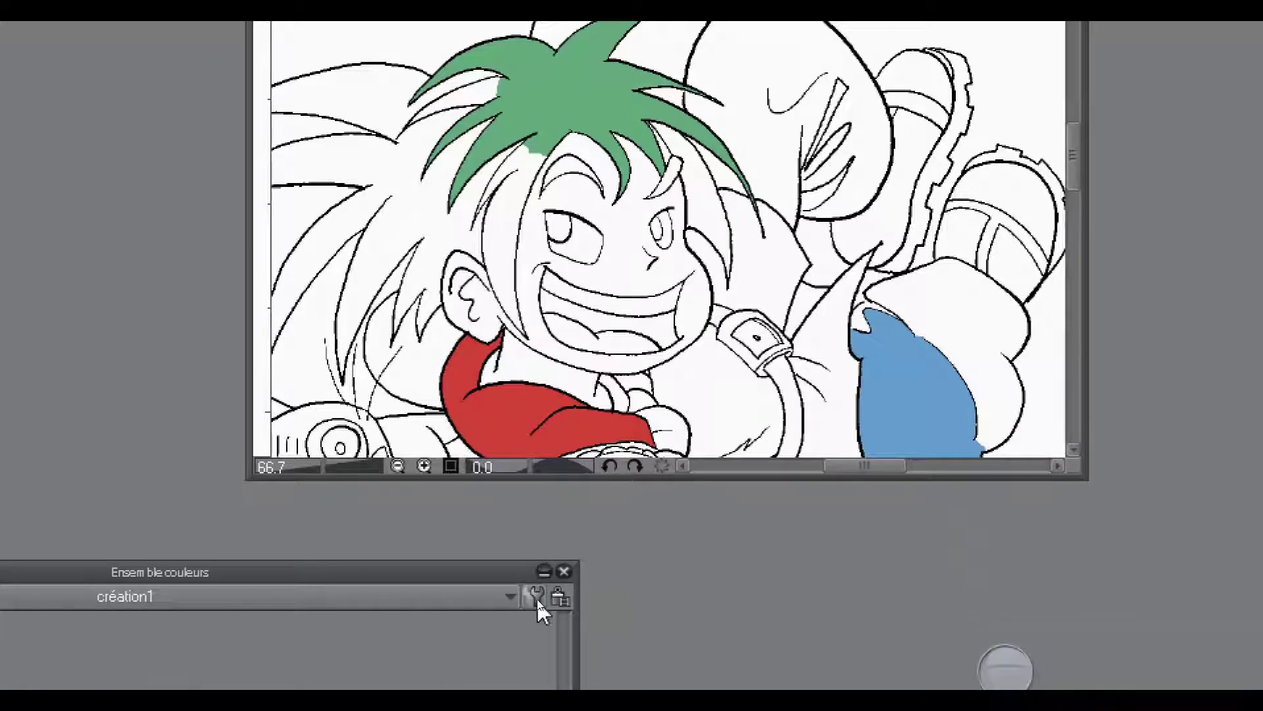
click(538, 595)
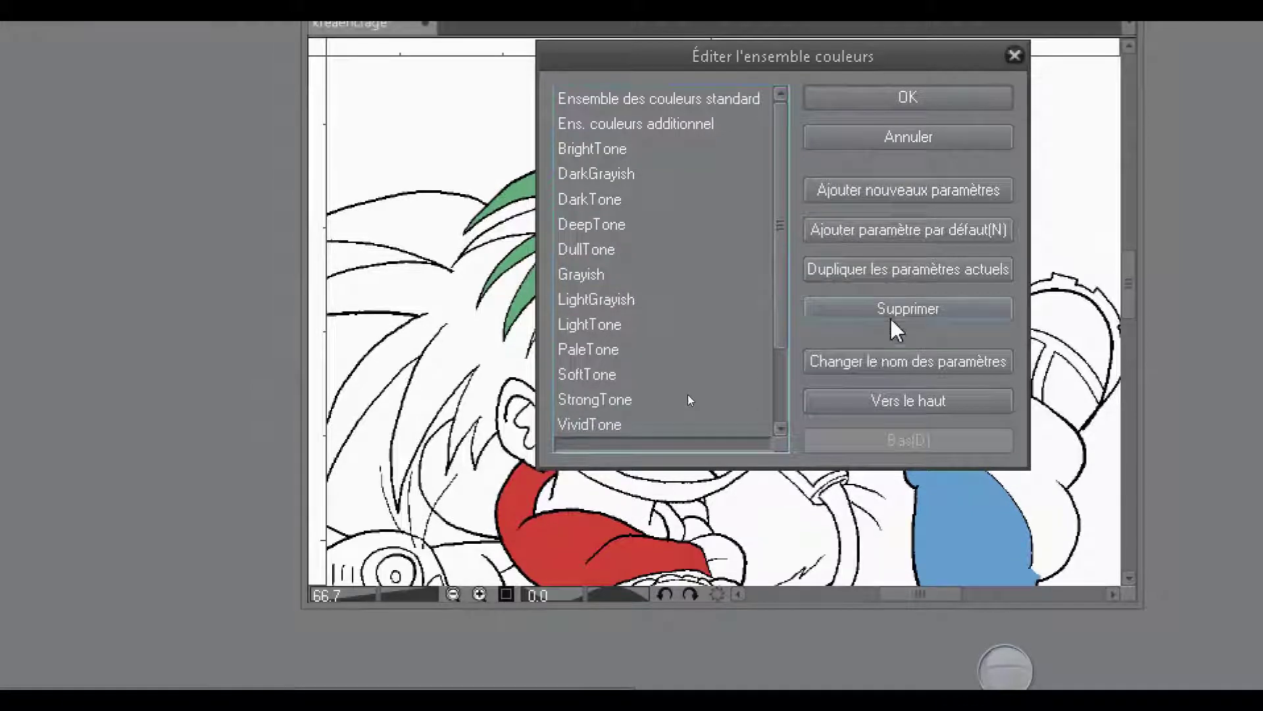
drag(782, 293, 792, 435)
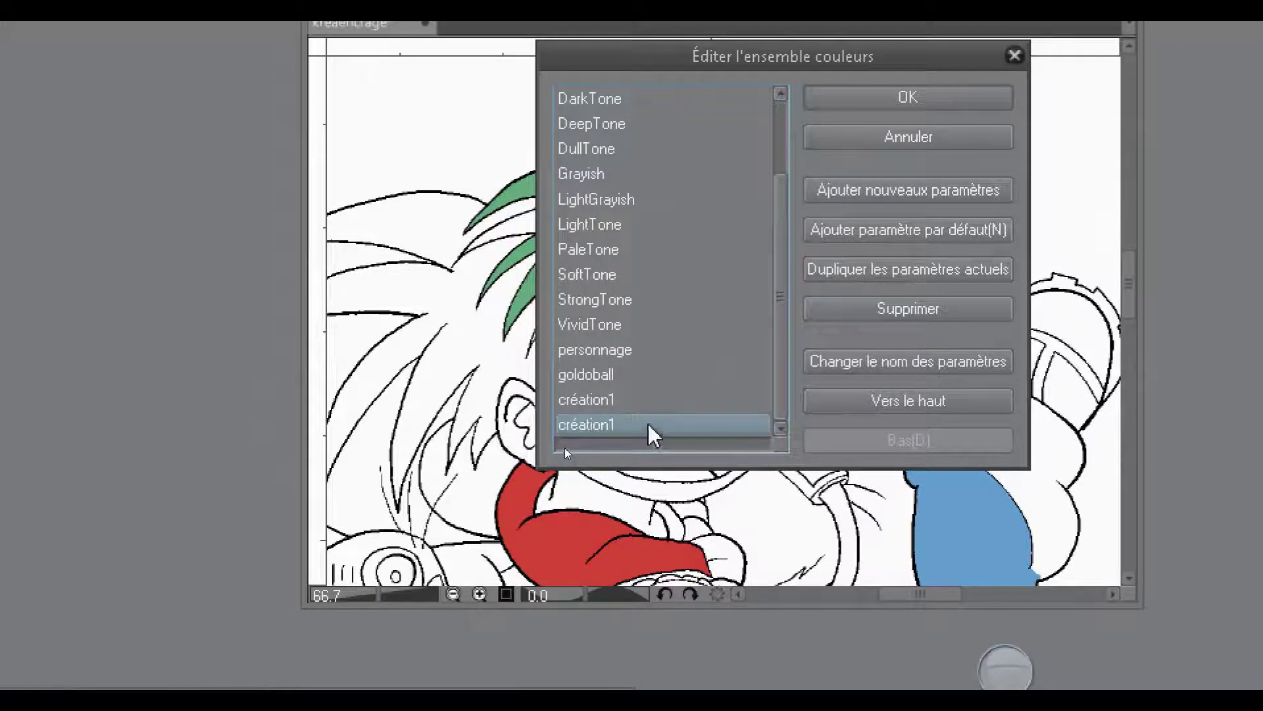
click(916, 308)
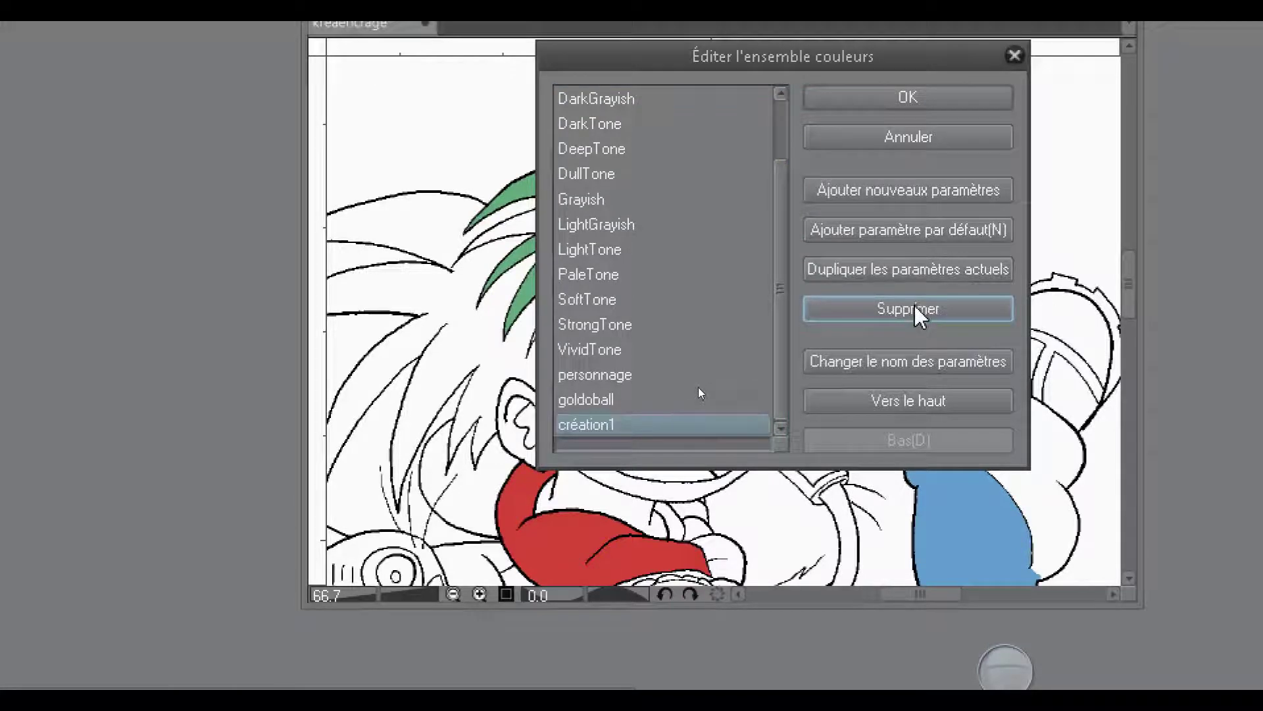
click(929, 92)
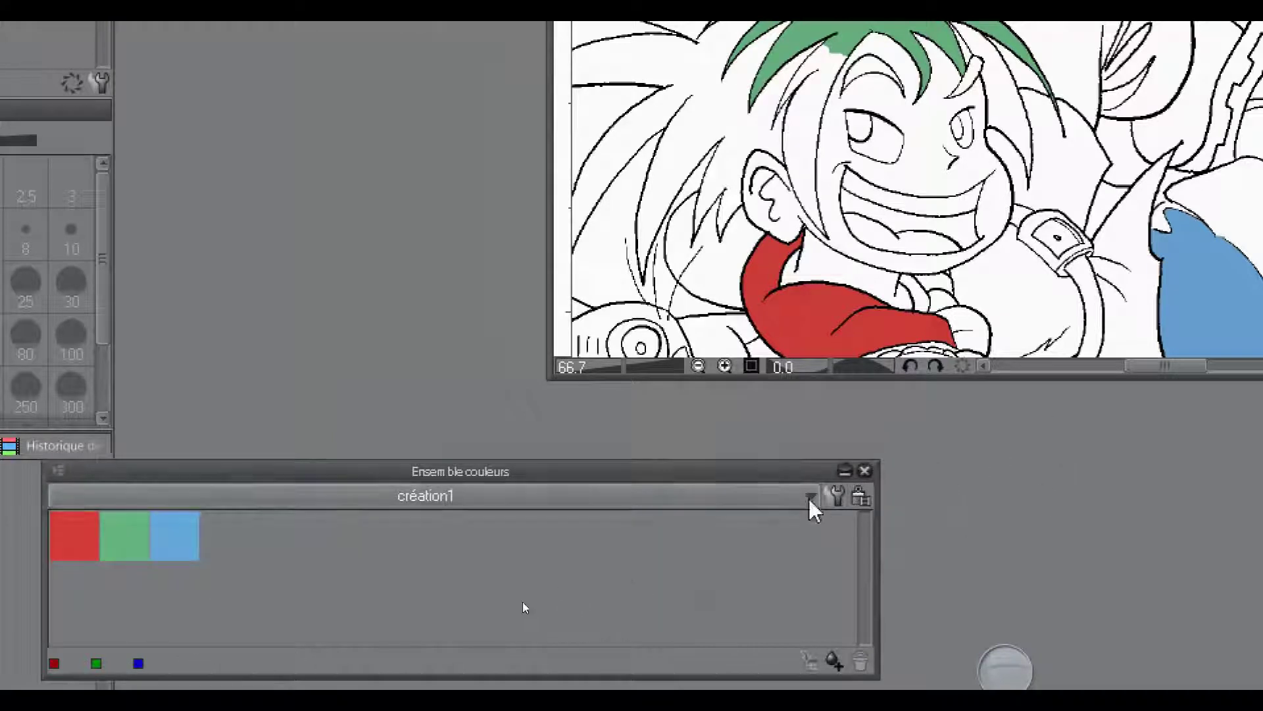
Delete the remaining création1 colour set from the list of colour sets.
click(838, 496)
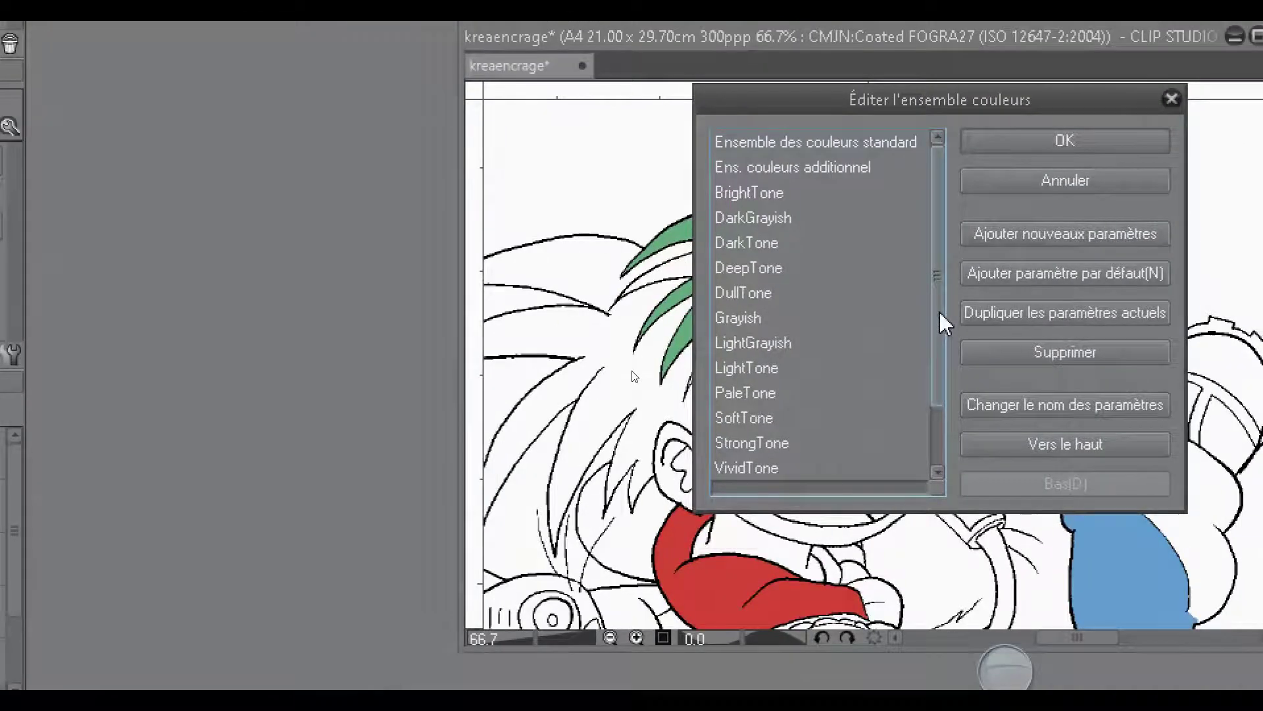
scroll(940, 312, down, 1)
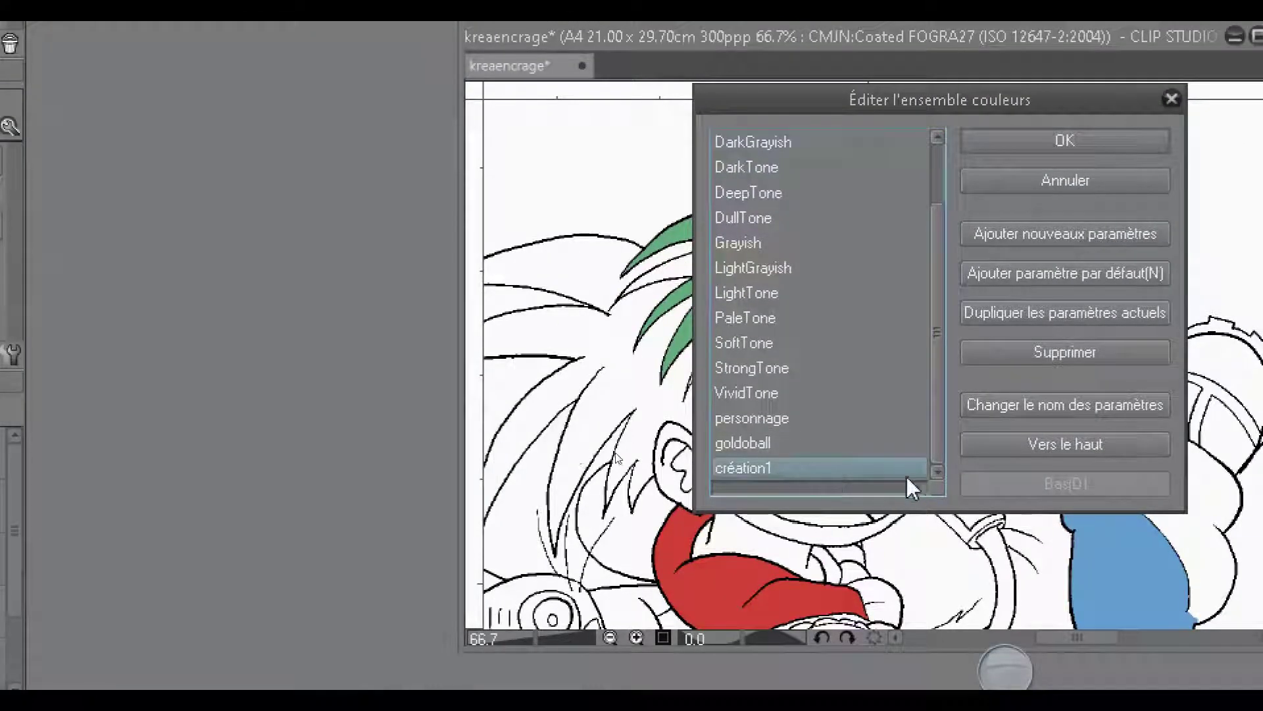
click(1066, 346)
click(1096, 136)
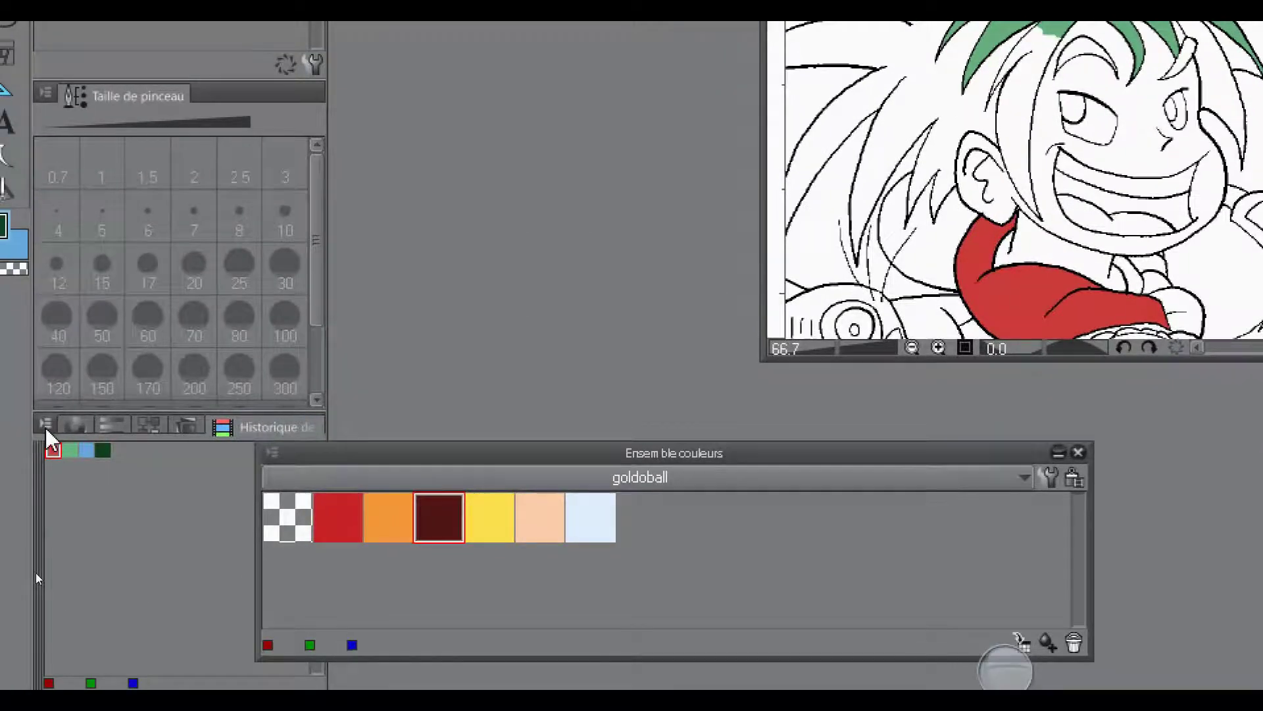
Save the colour history as a colour set named création1.
click(47, 424)
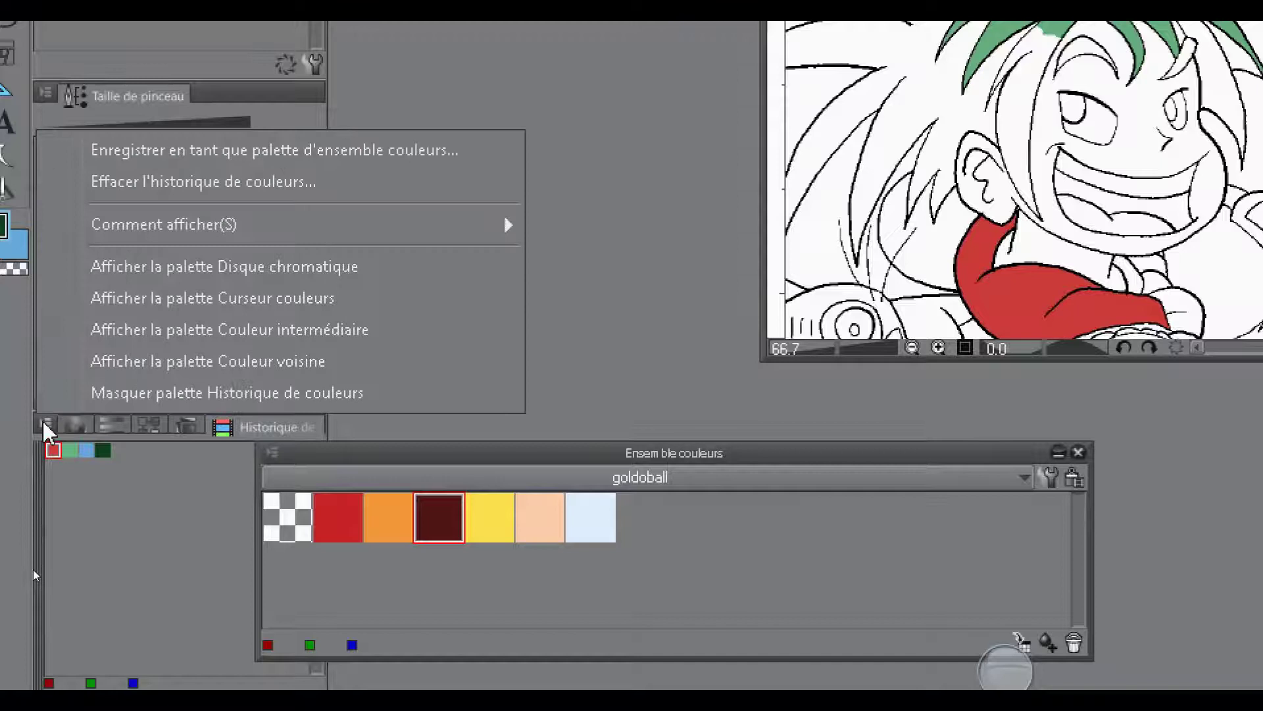
click(240, 153)
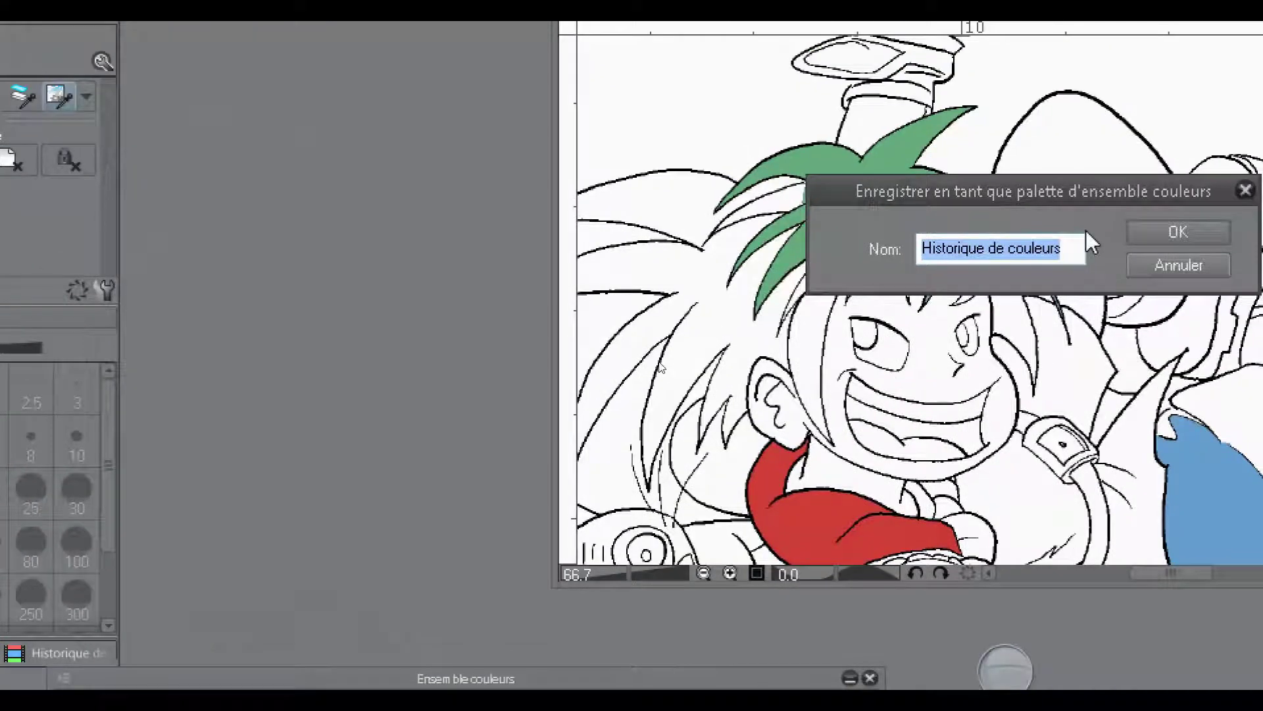
text(créati)
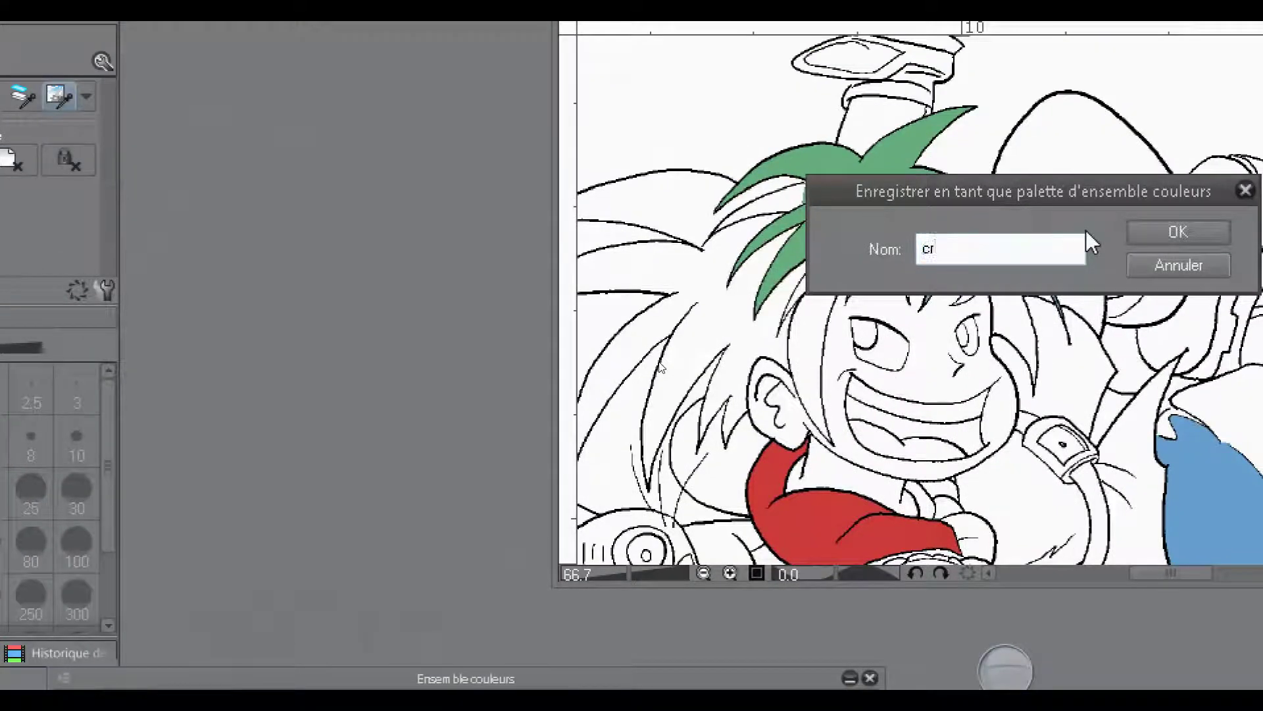
text(on1)
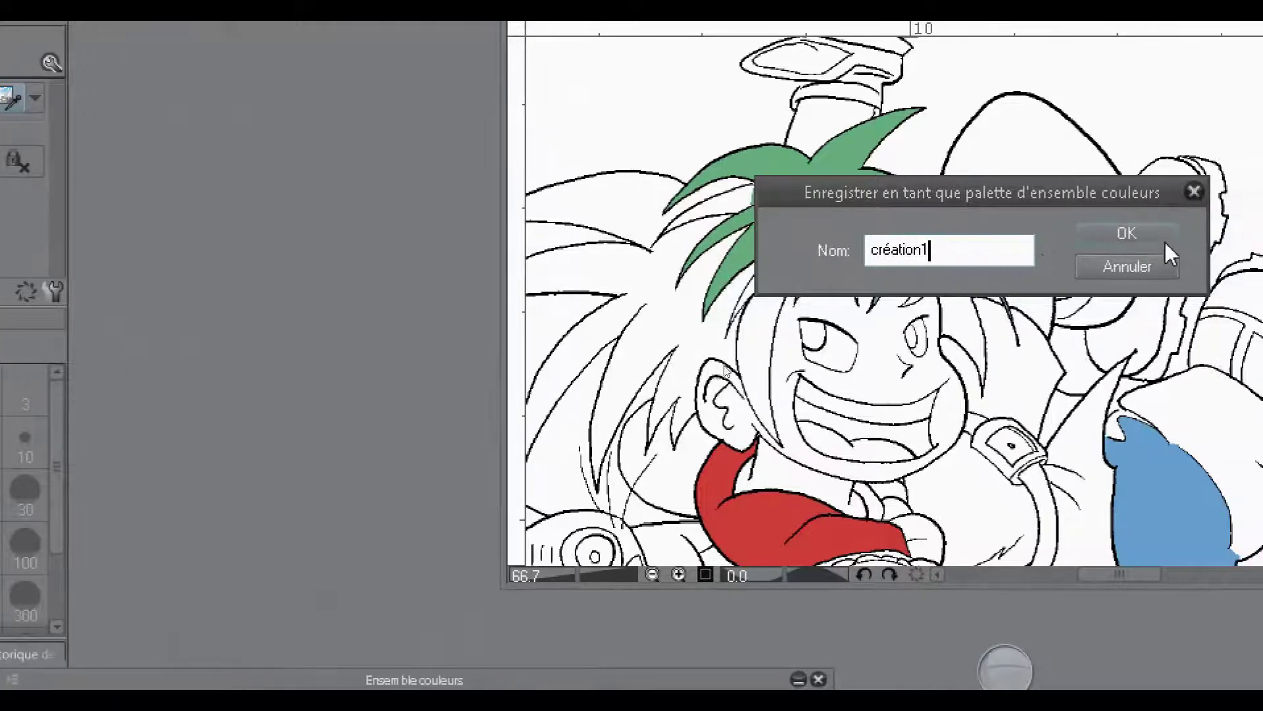
click(1178, 232)
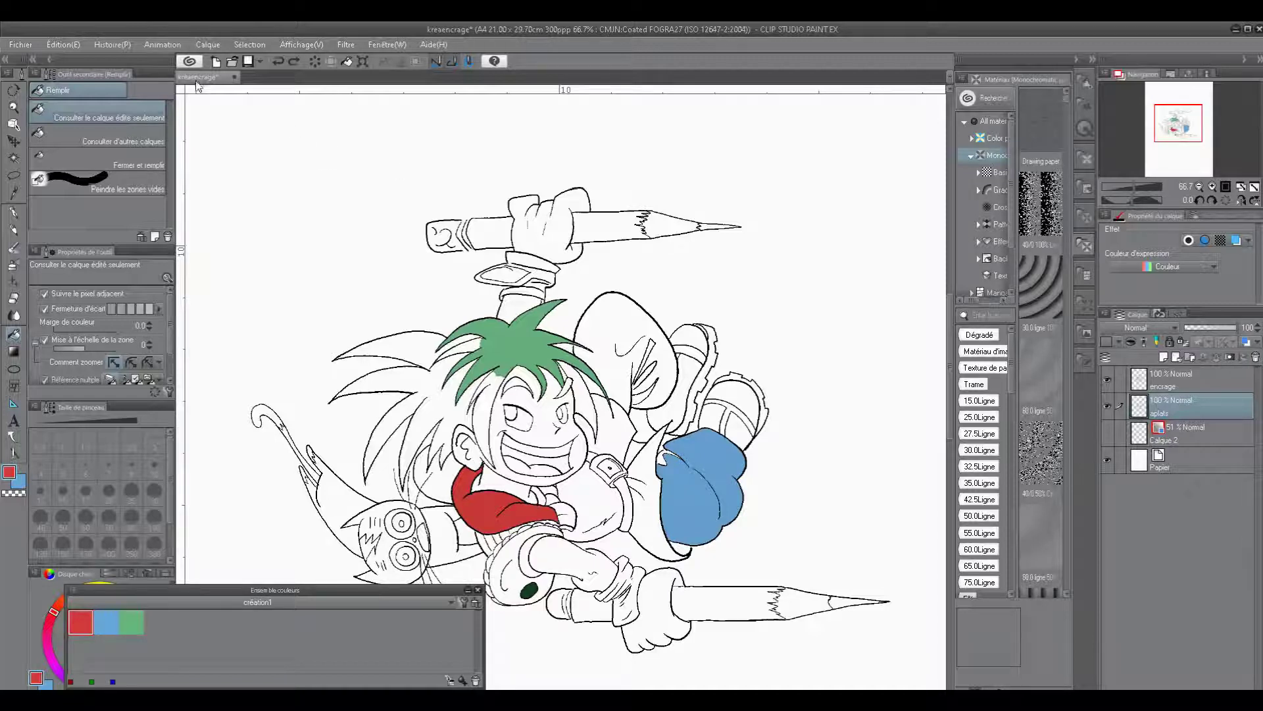
Detach the drawing as a floating window and place it in the middle of the empty workspace.
drag(196, 79, 223, 86)
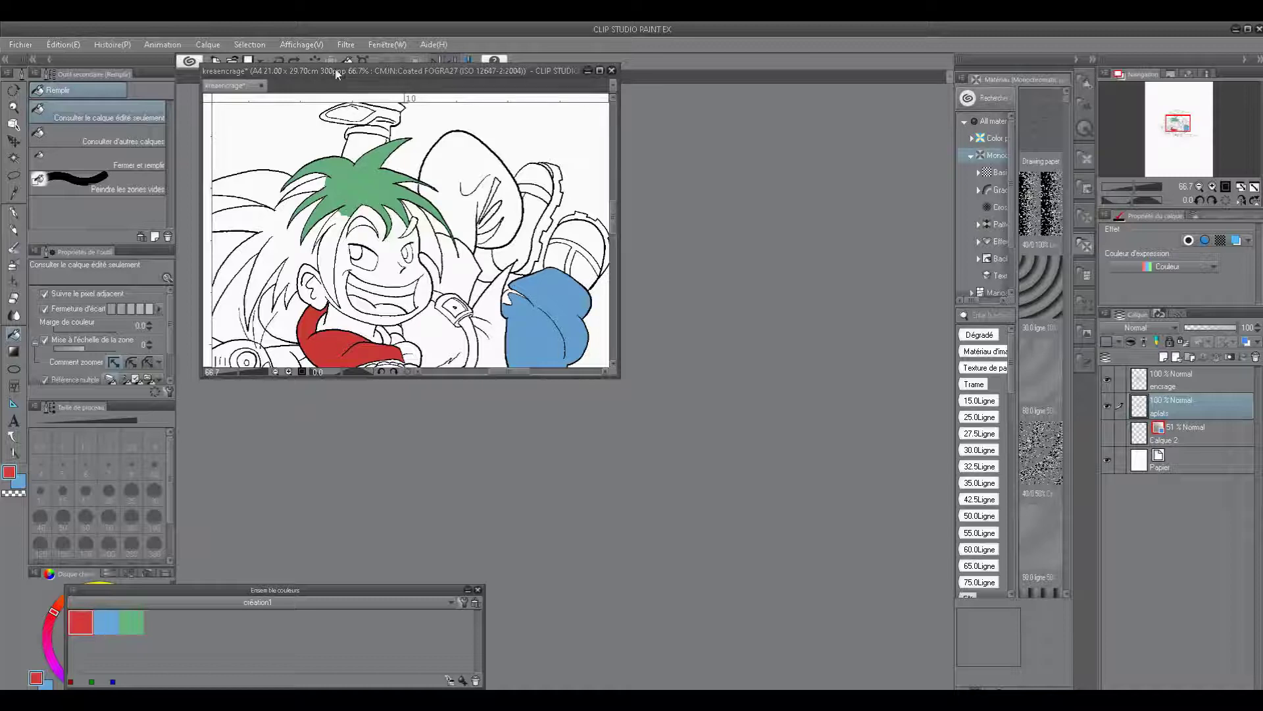
drag(362, 70, 463, 158)
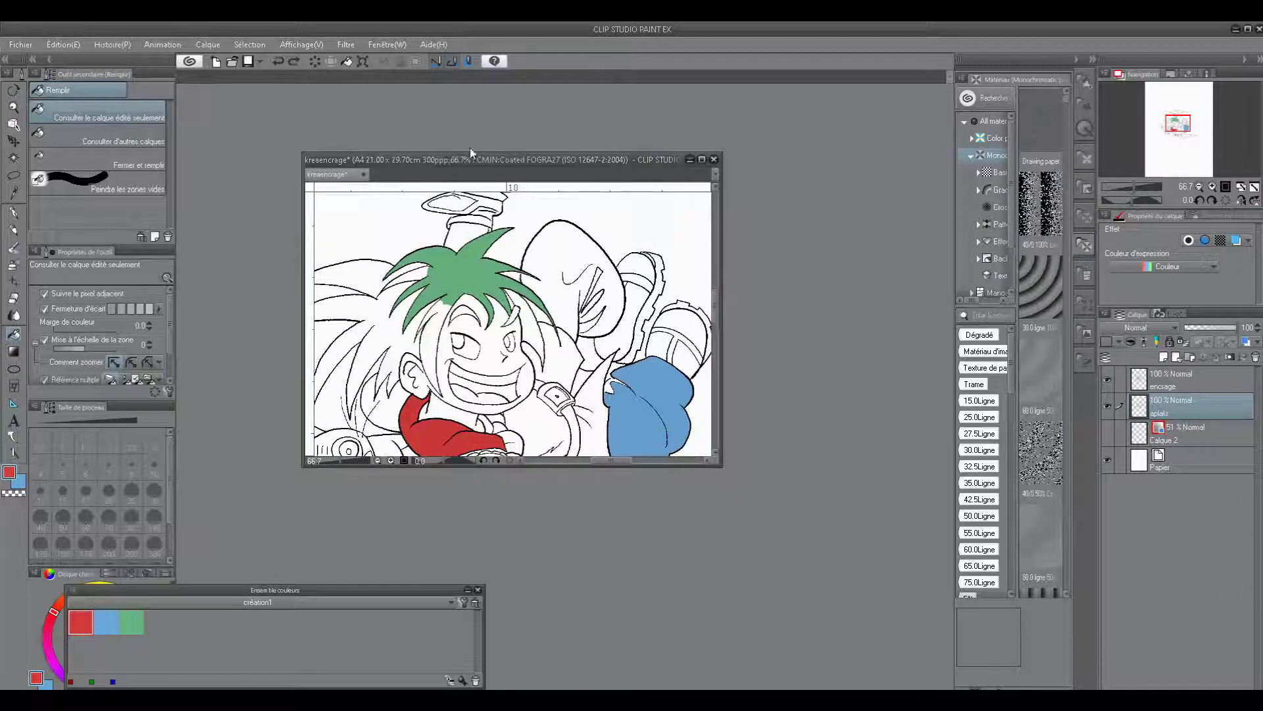
Set the canvas colour profile preview to RVB : sRGB IEC61966-2.1.
click(305, 44)
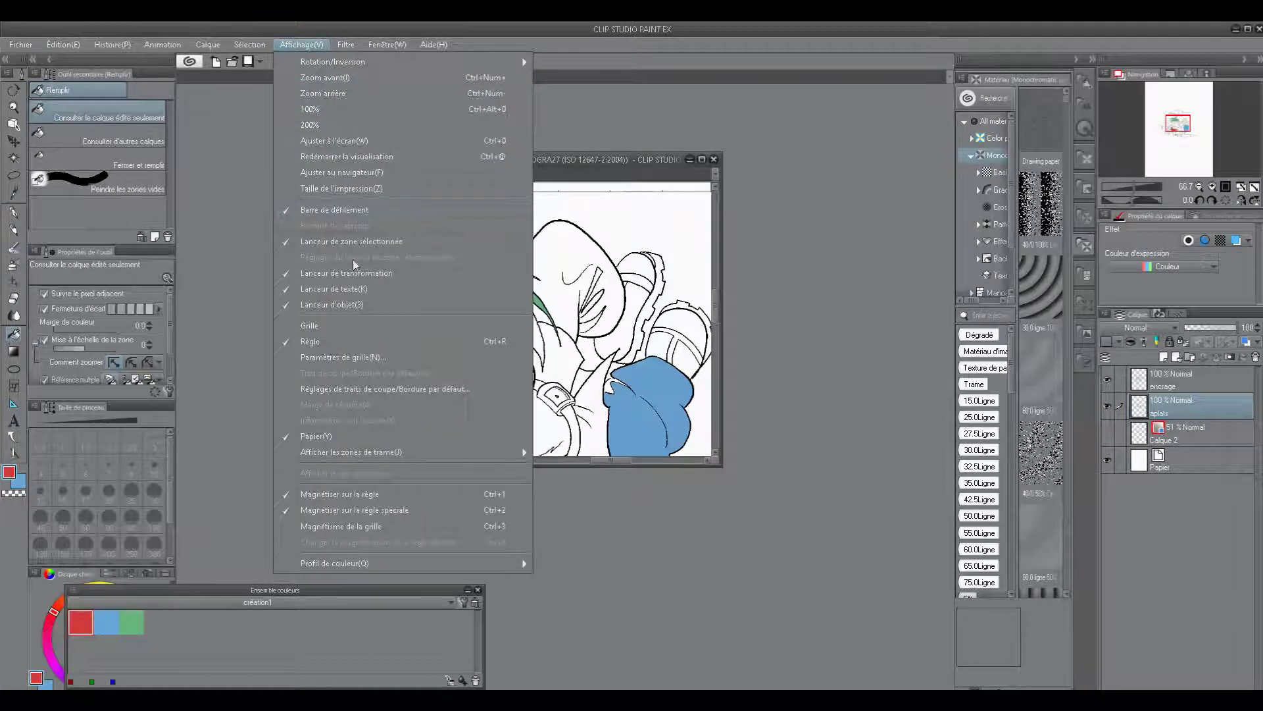
mouse_move(466, 560)
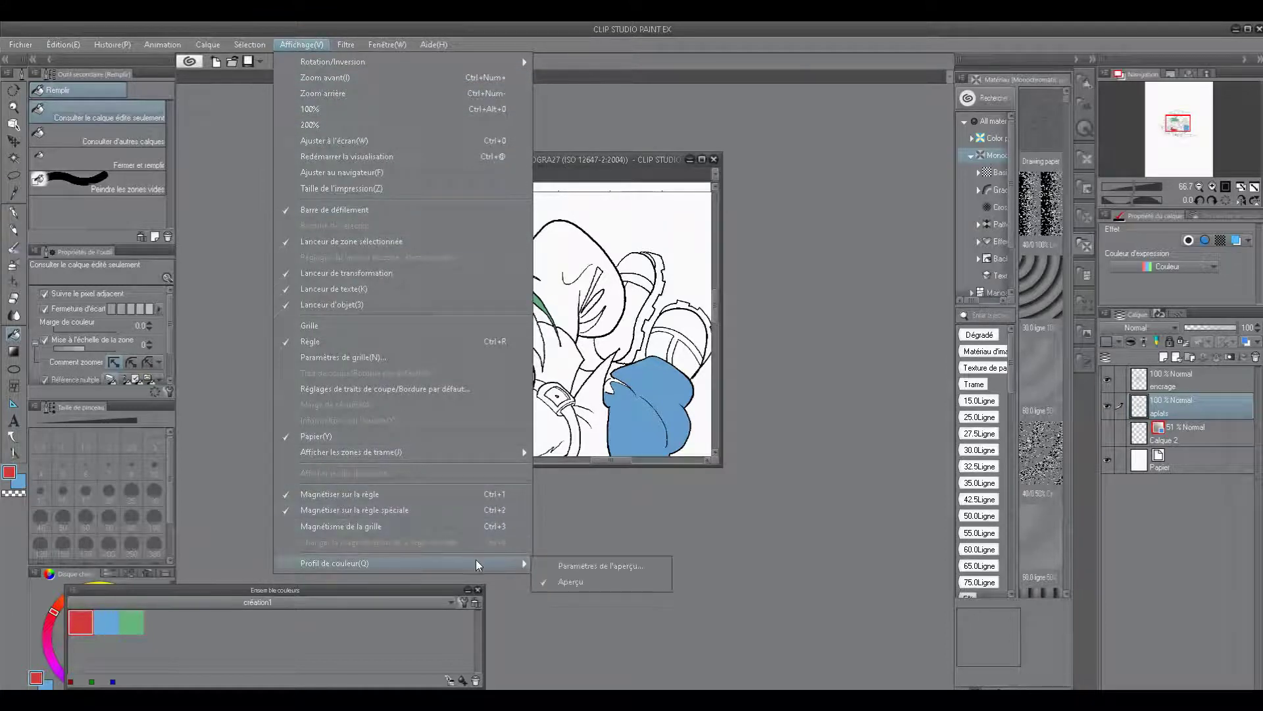
click(567, 566)
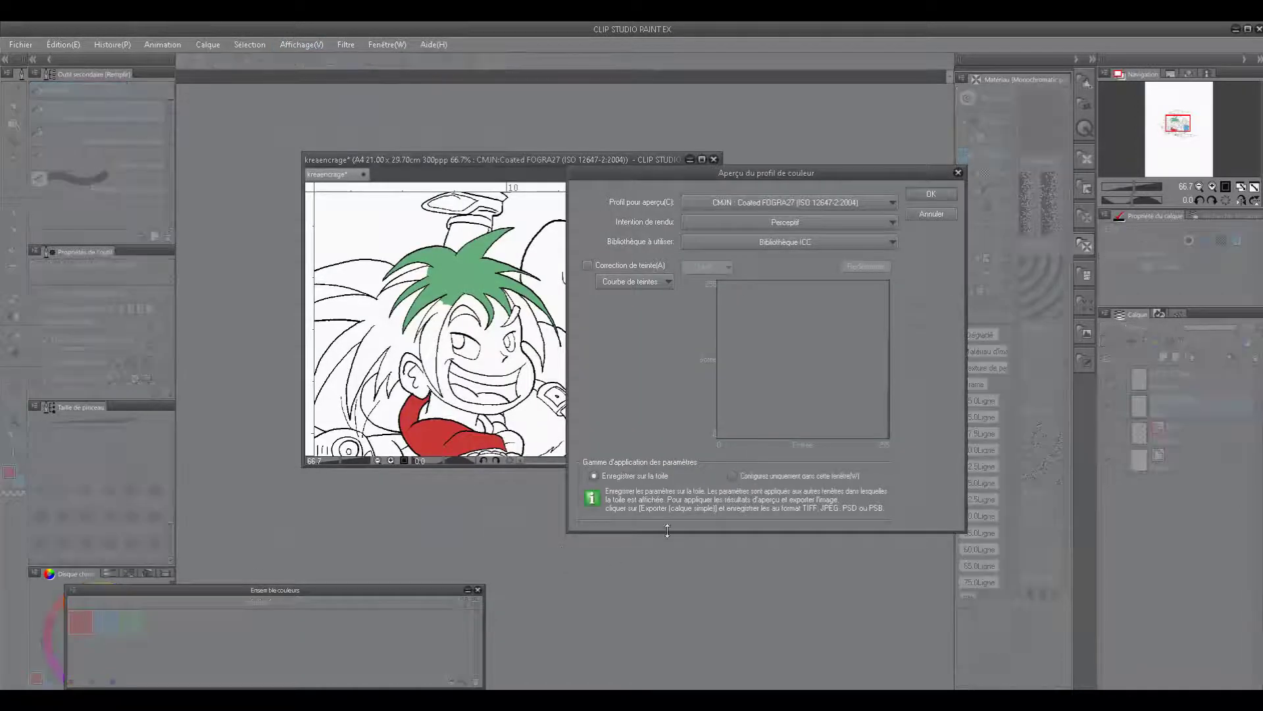
click(846, 203)
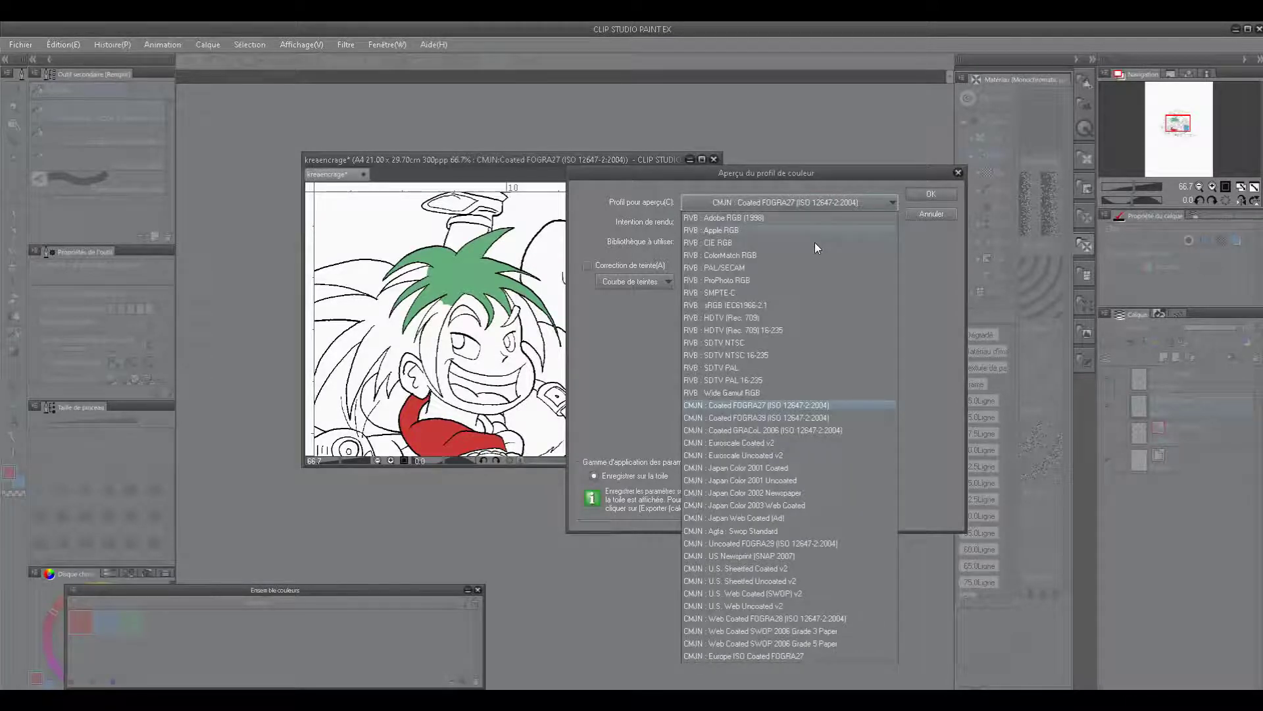
click(814, 307)
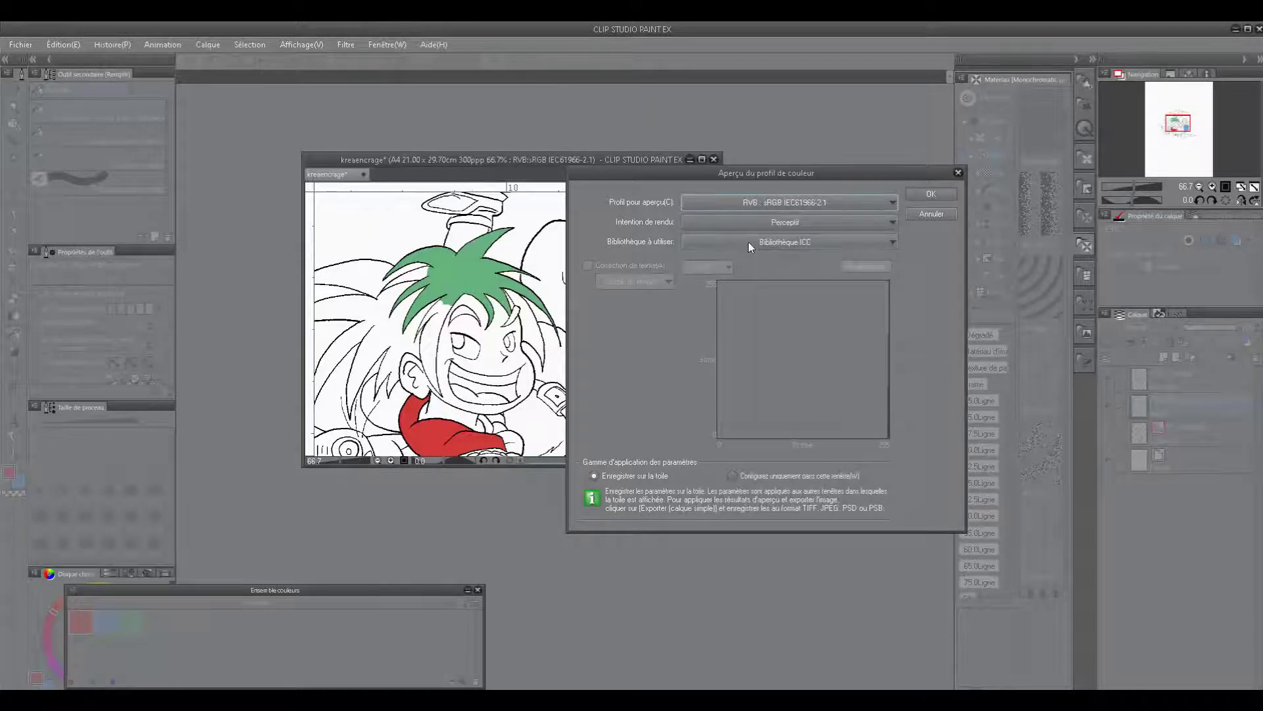
Compare the drawing under the CMJN : Coated FOGRA27 preview profile, and accept the settings with RVB : sRGB IEC61966-2.1.
click(811, 203)
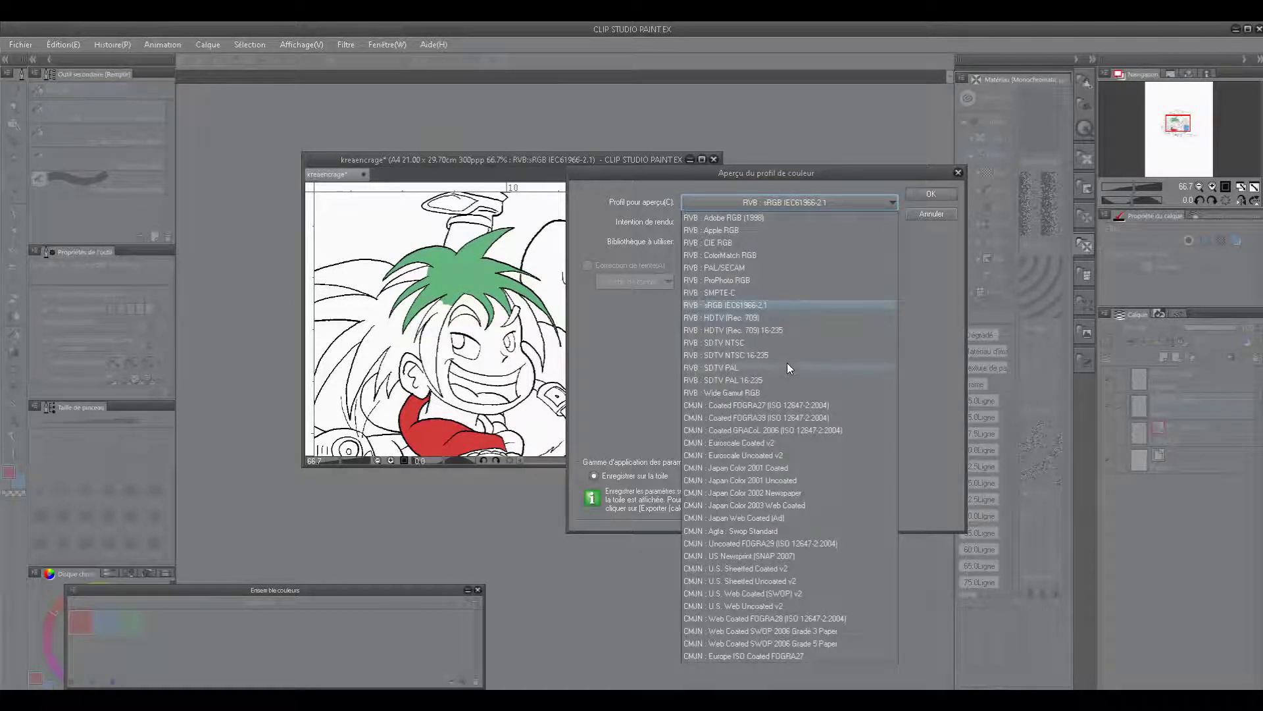
click(791, 406)
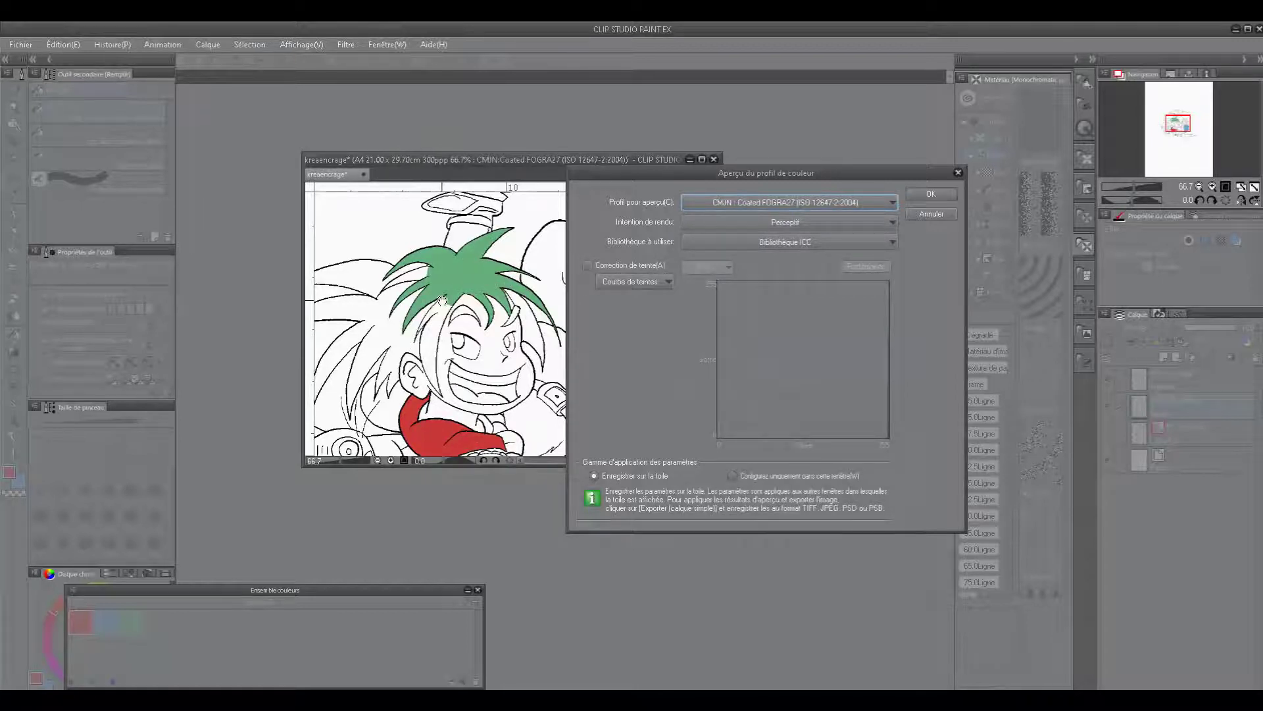
click(791, 204)
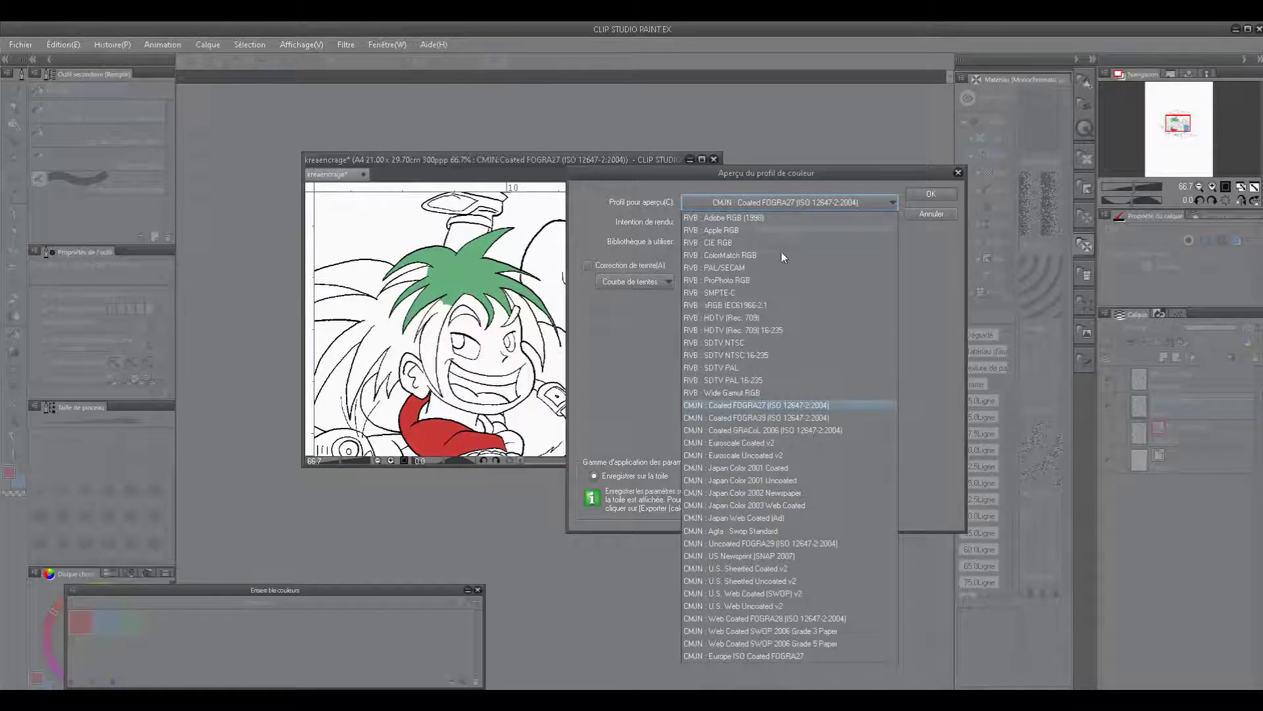
click(791, 304)
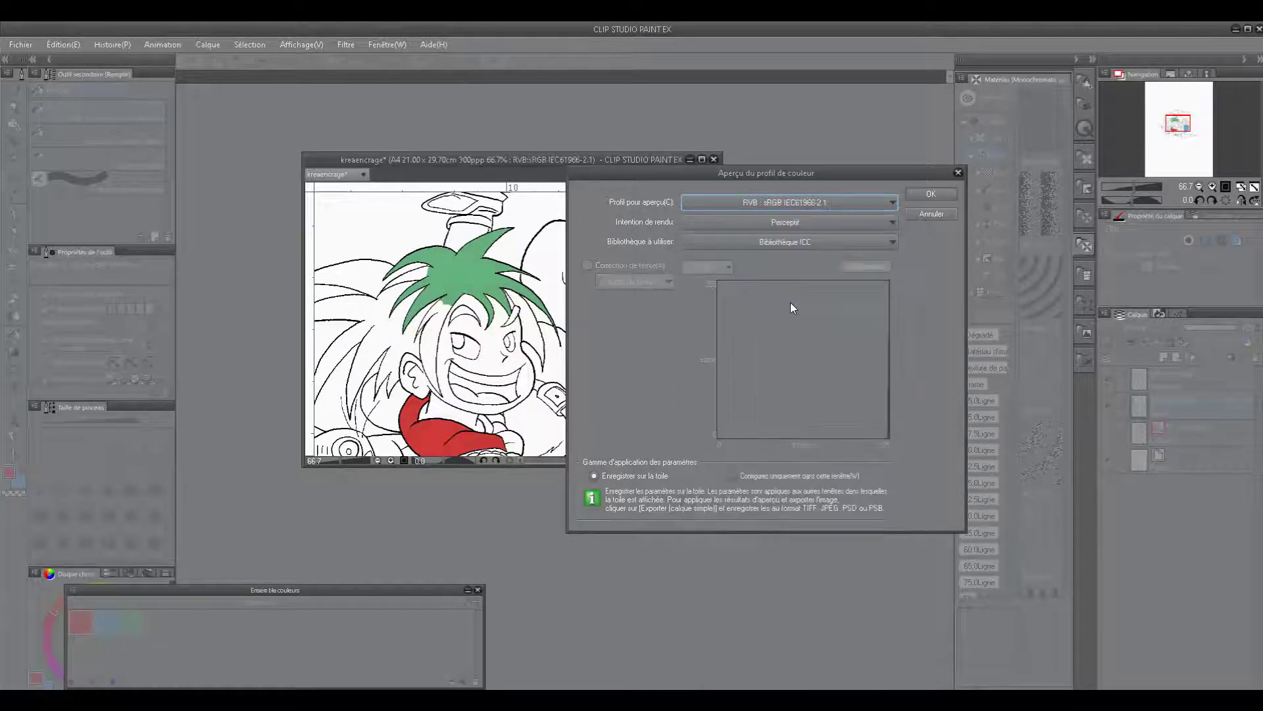
click(929, 195)
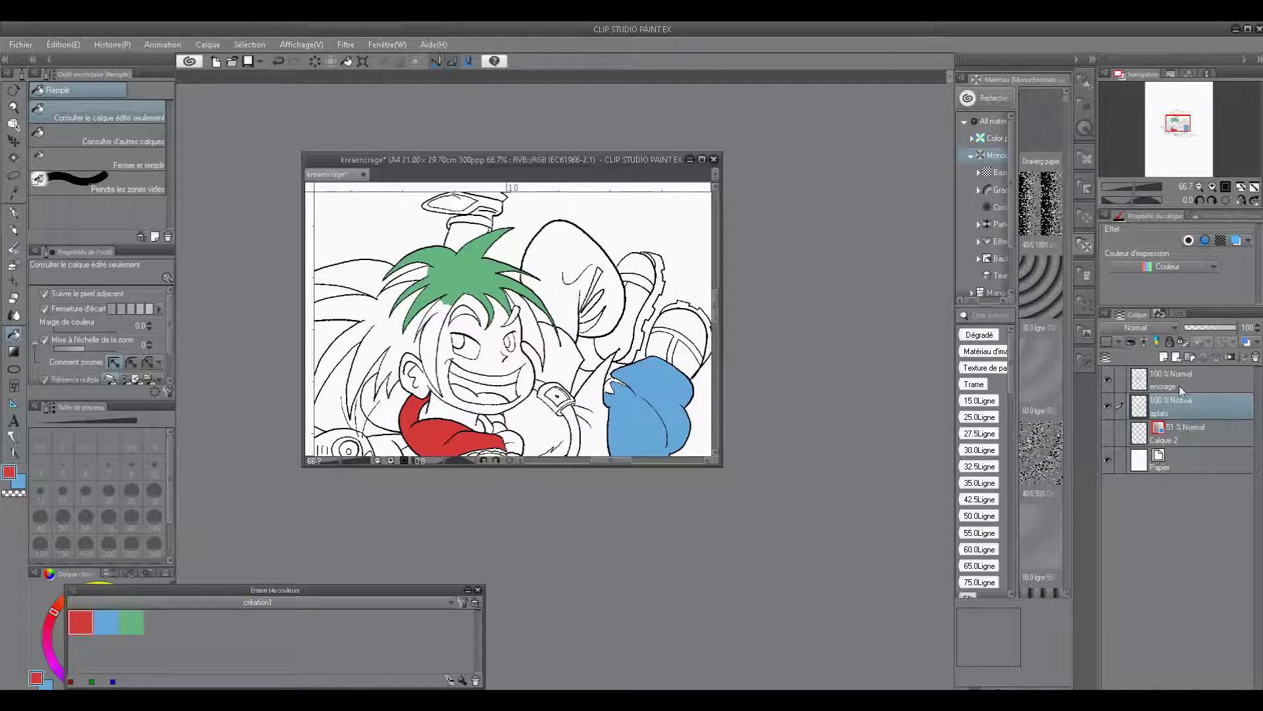
Sample the green of the hair and the red of the scarf with the eyedropper, ending on the red.
click(14, 192)
click(455, 272)
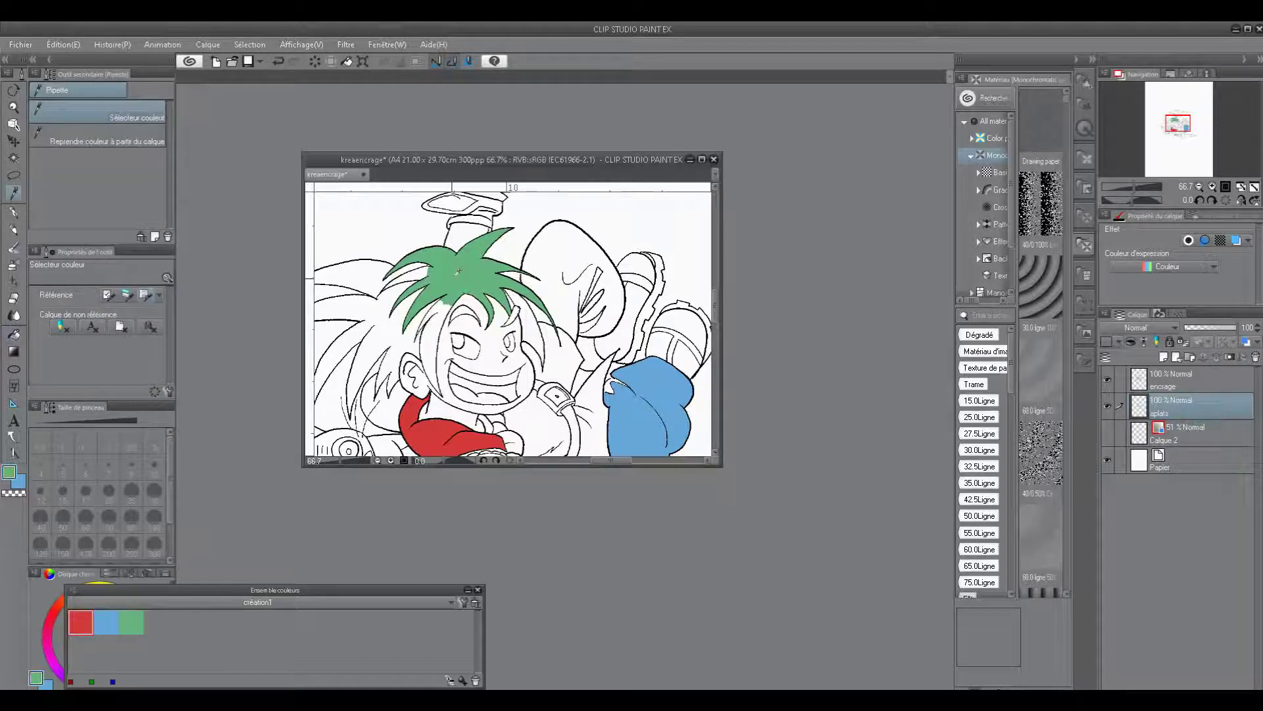
click(431, 429)
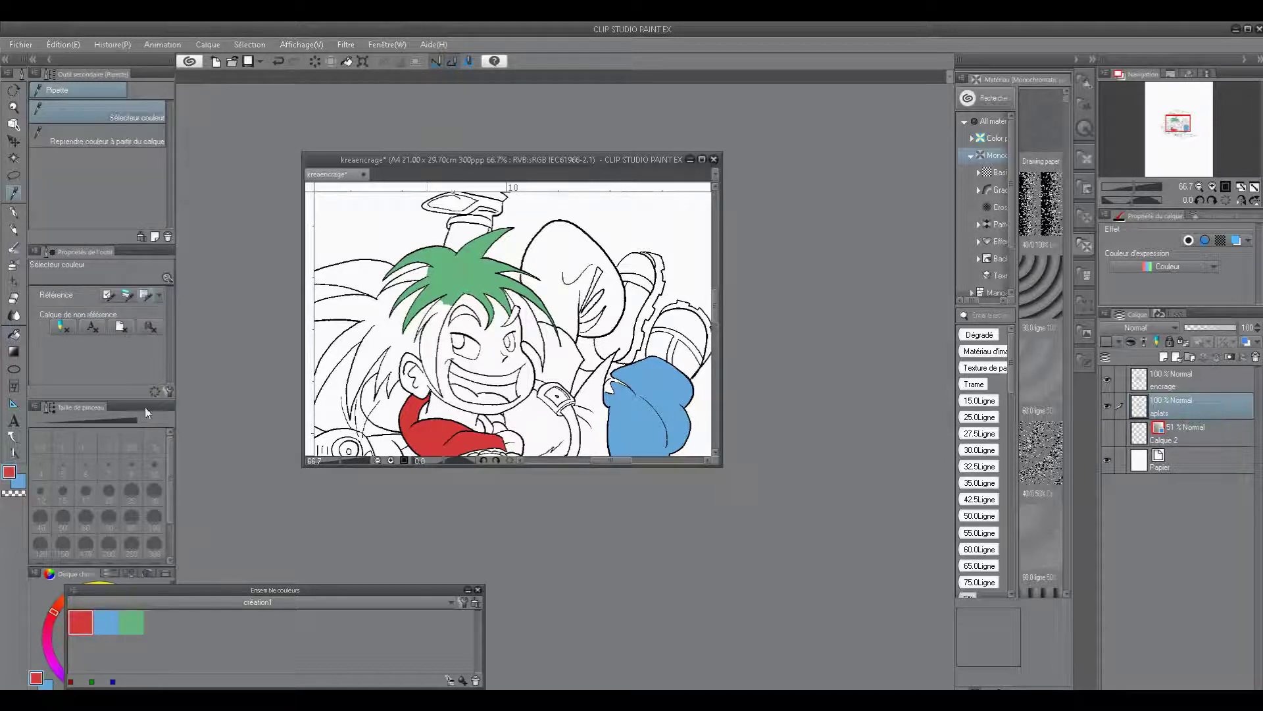
Examine the different colour selection views and the list of colour sets in the main colour's settings, and leave without accepting a colour.
double_click(10, 472)
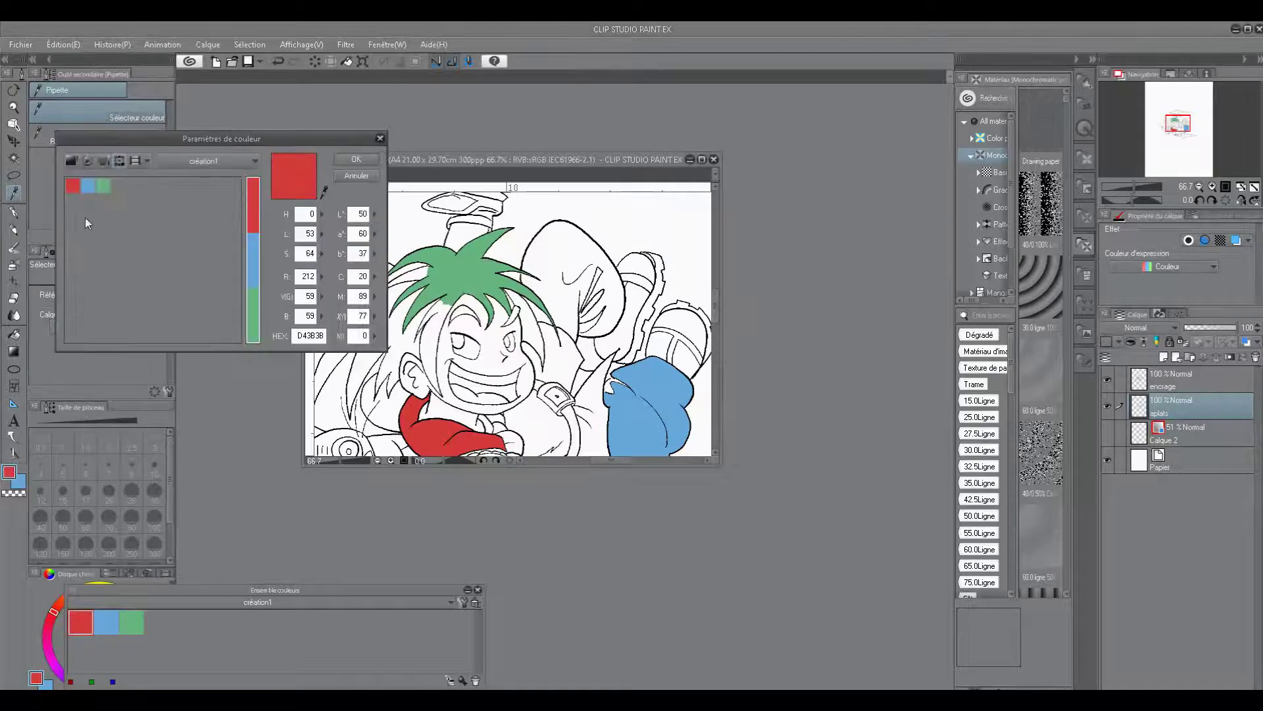
click(71, 162)
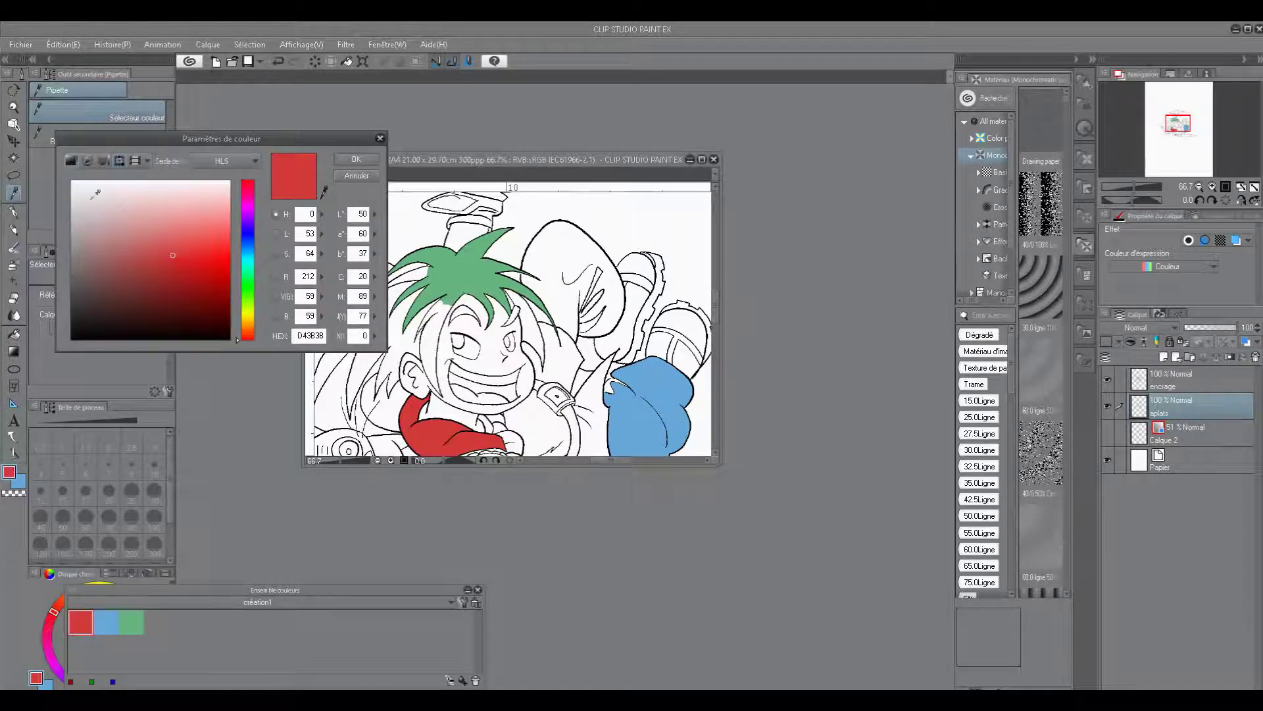
click(122, 219)
click(88, 161)
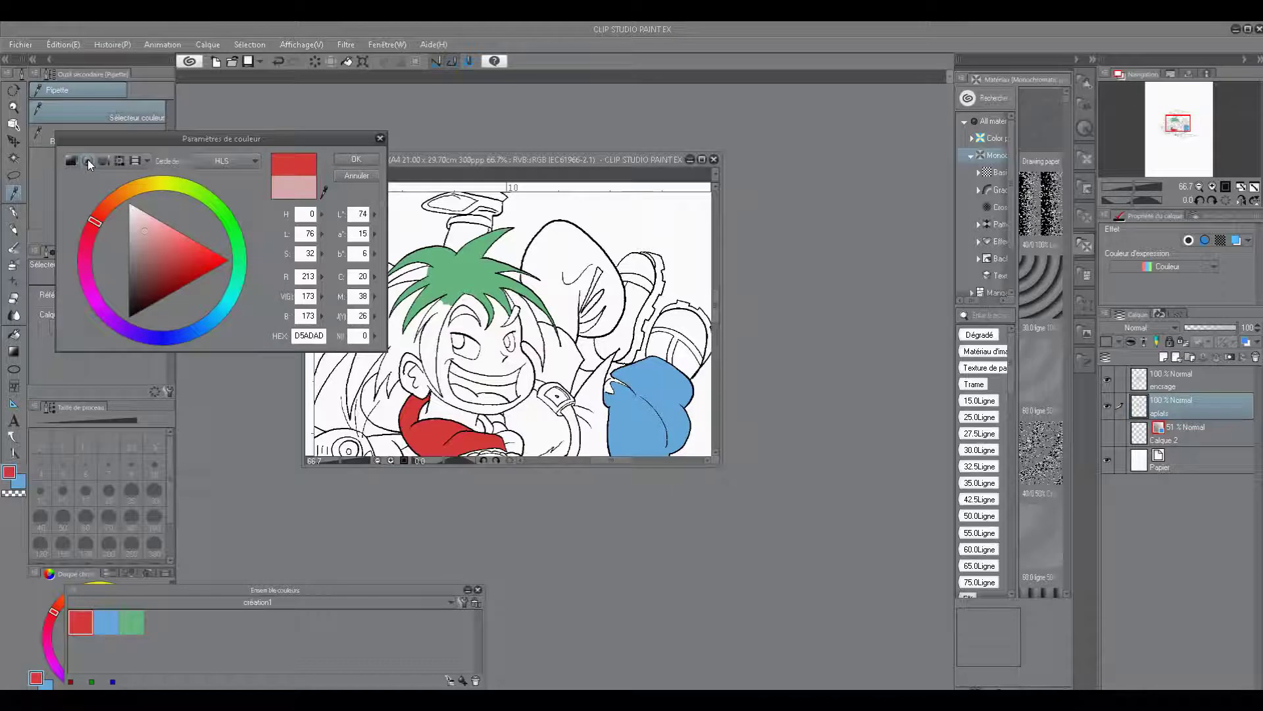
click(108, 162)
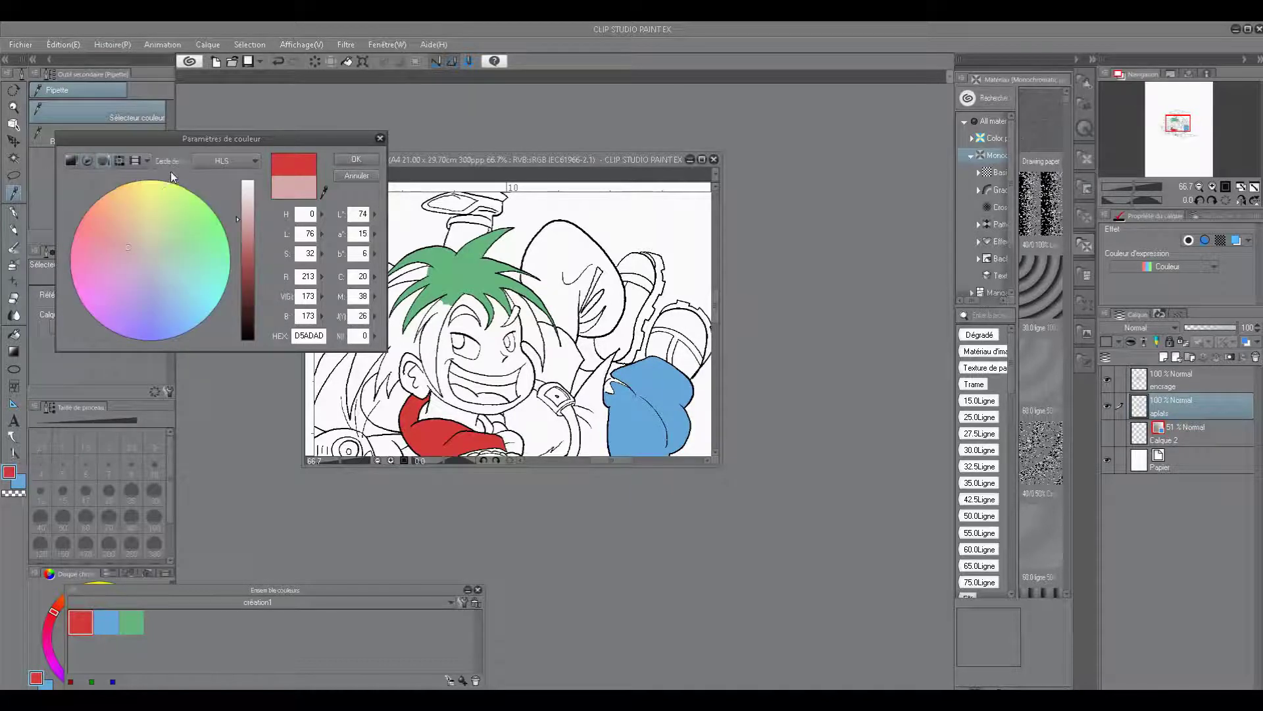
click(119, 161)
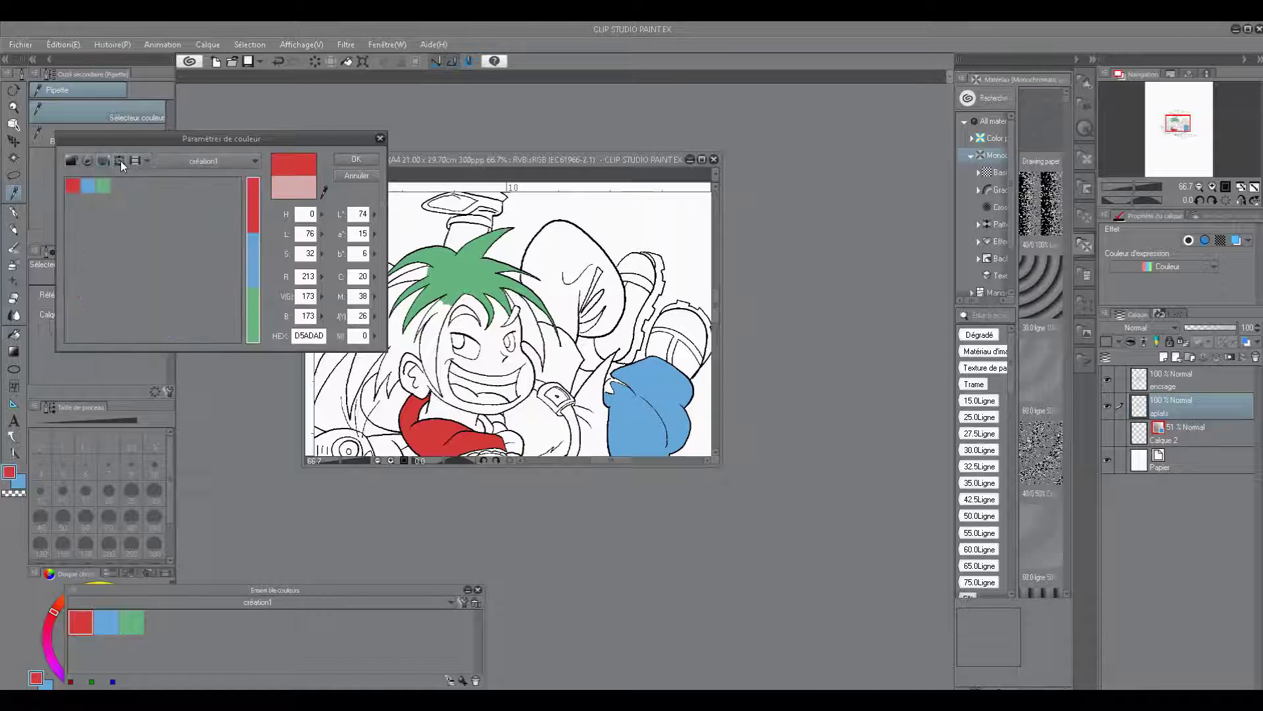
click(196, 161)
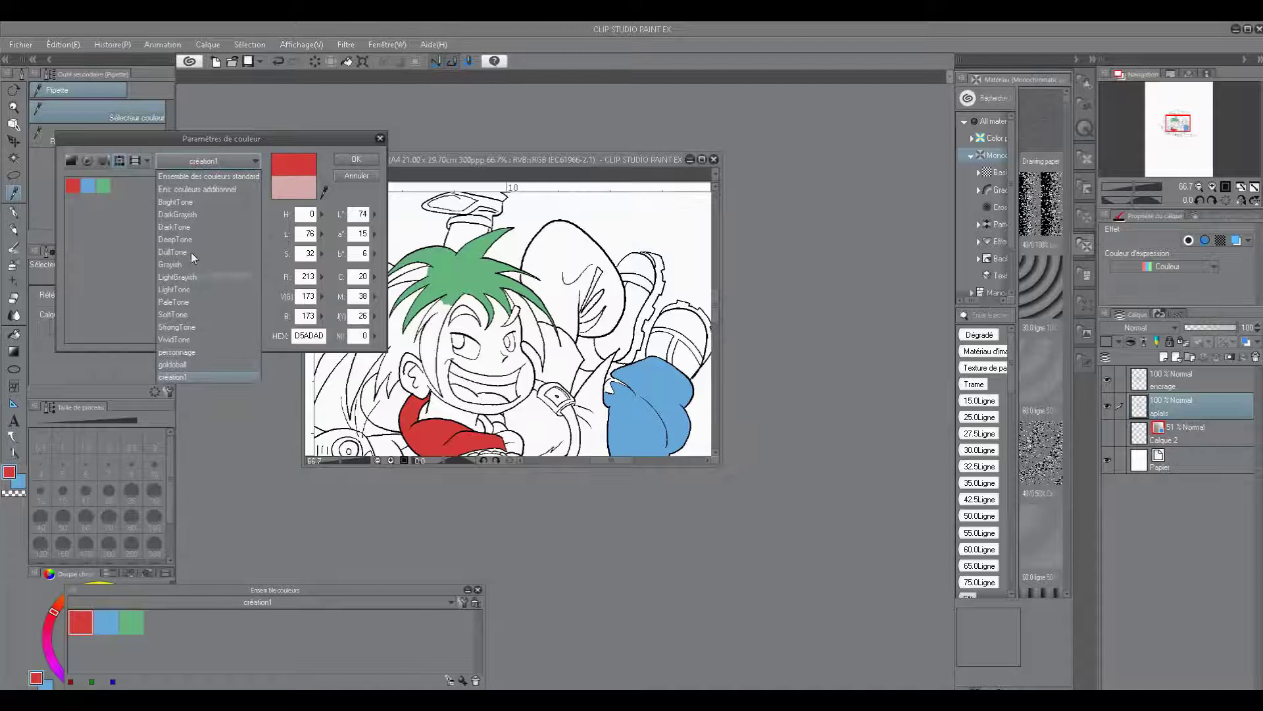
click(355, 165)
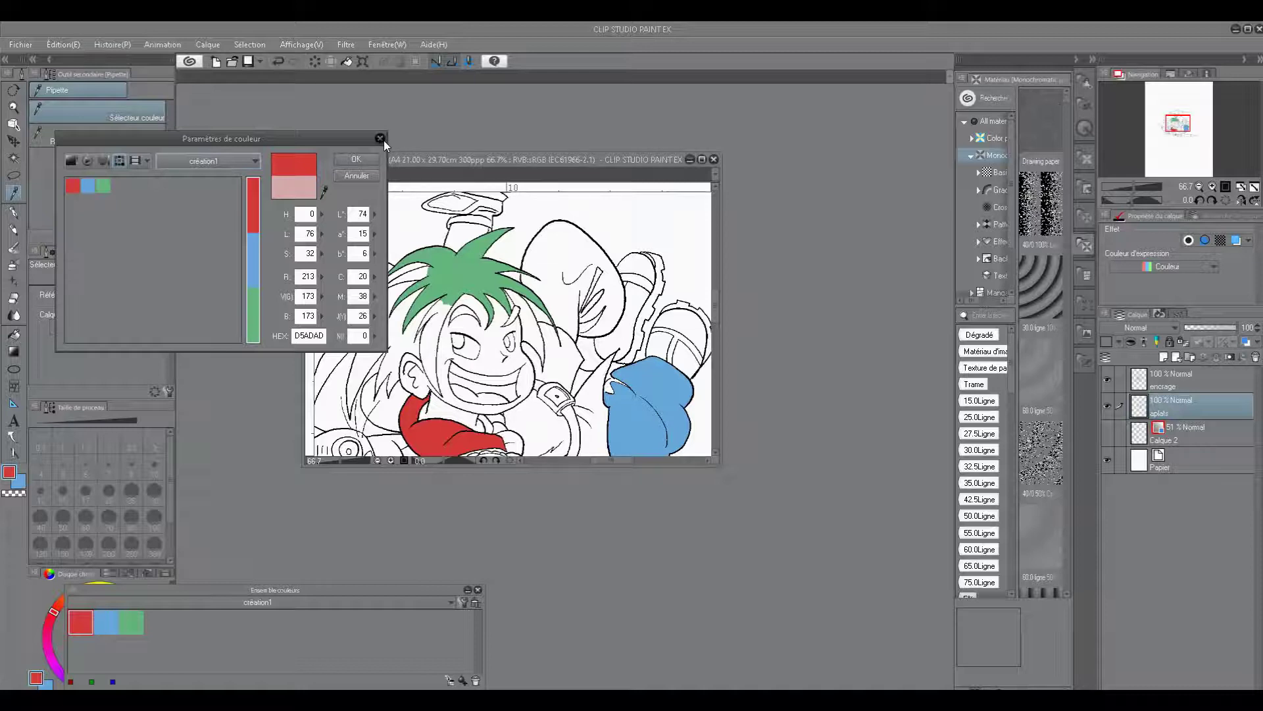
click(380, 139)
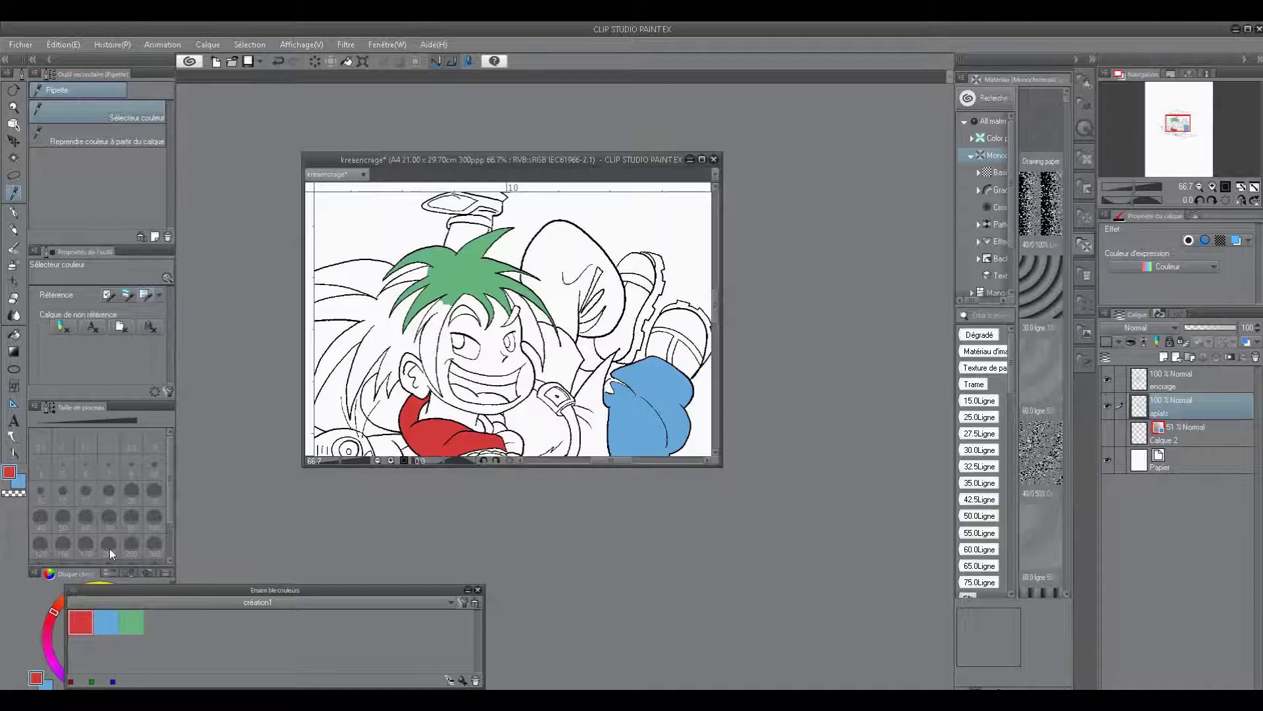
Dock the colour set palette with the other colour palettes, check the colour history's options, and show the création1 set again.
drag(165, 589, 46, 579)
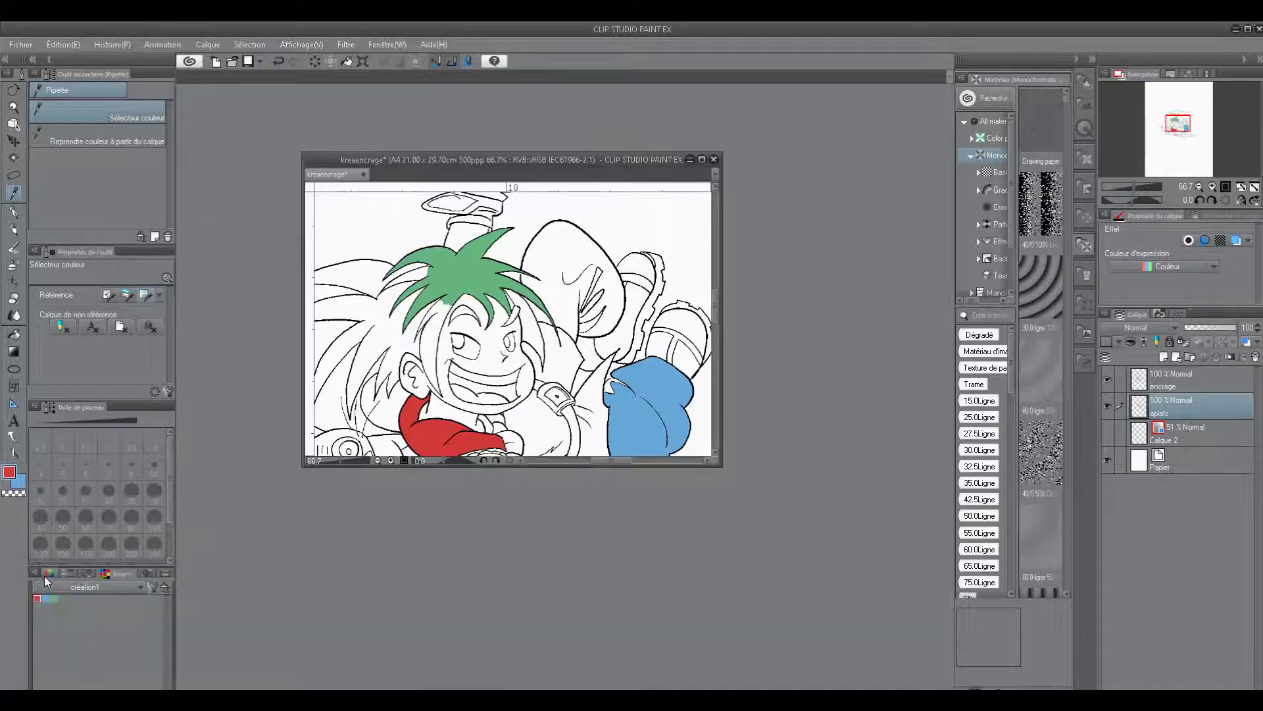
click(160, 574)
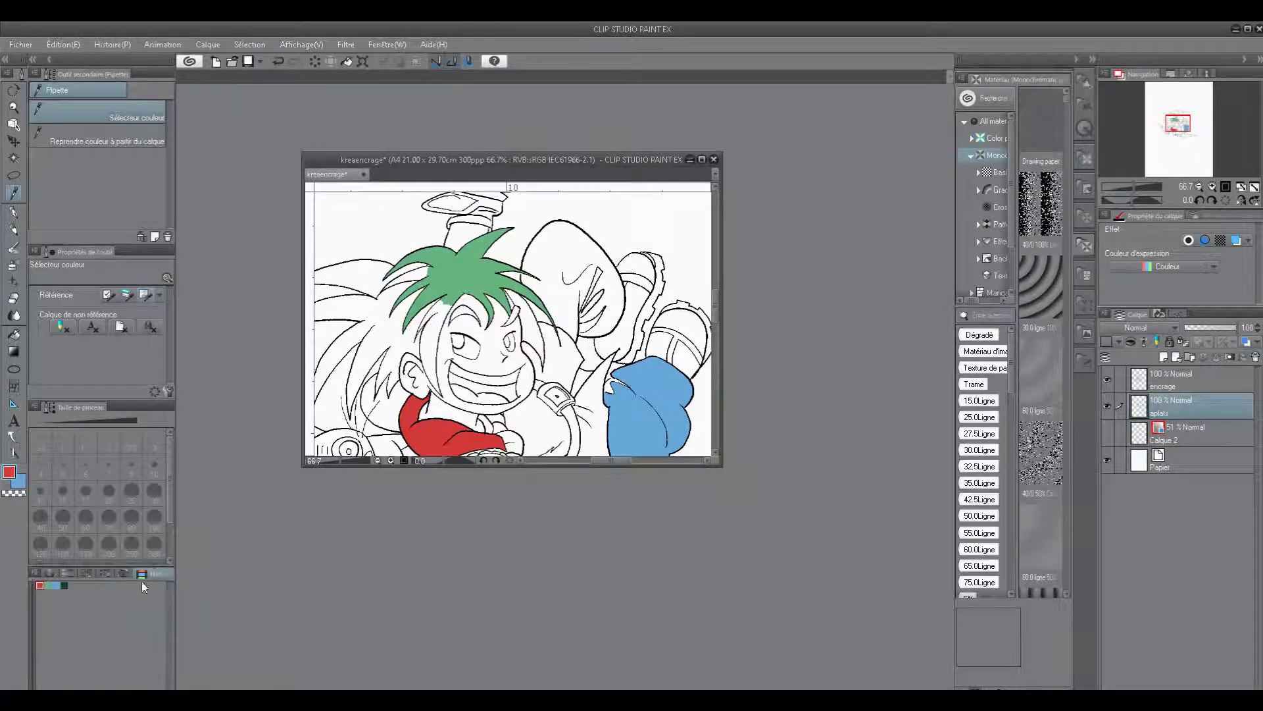
click(31, 568)
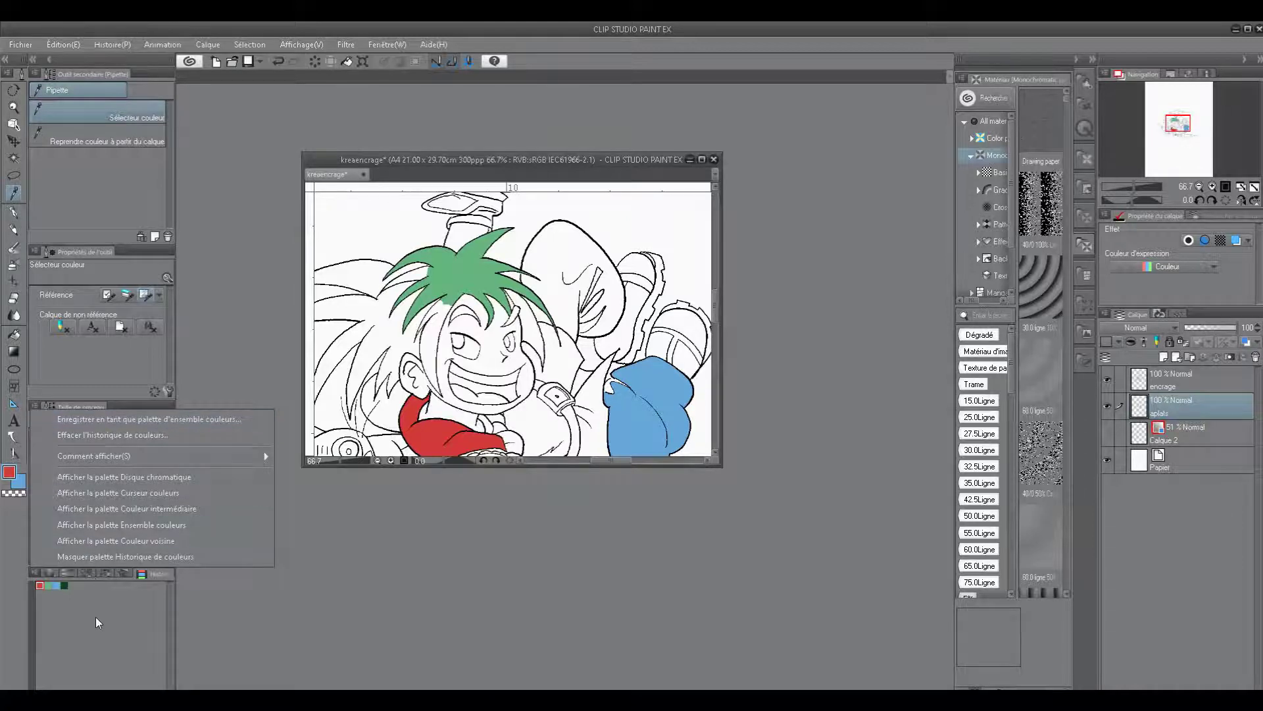
click(97, 591)
click(107, 572)
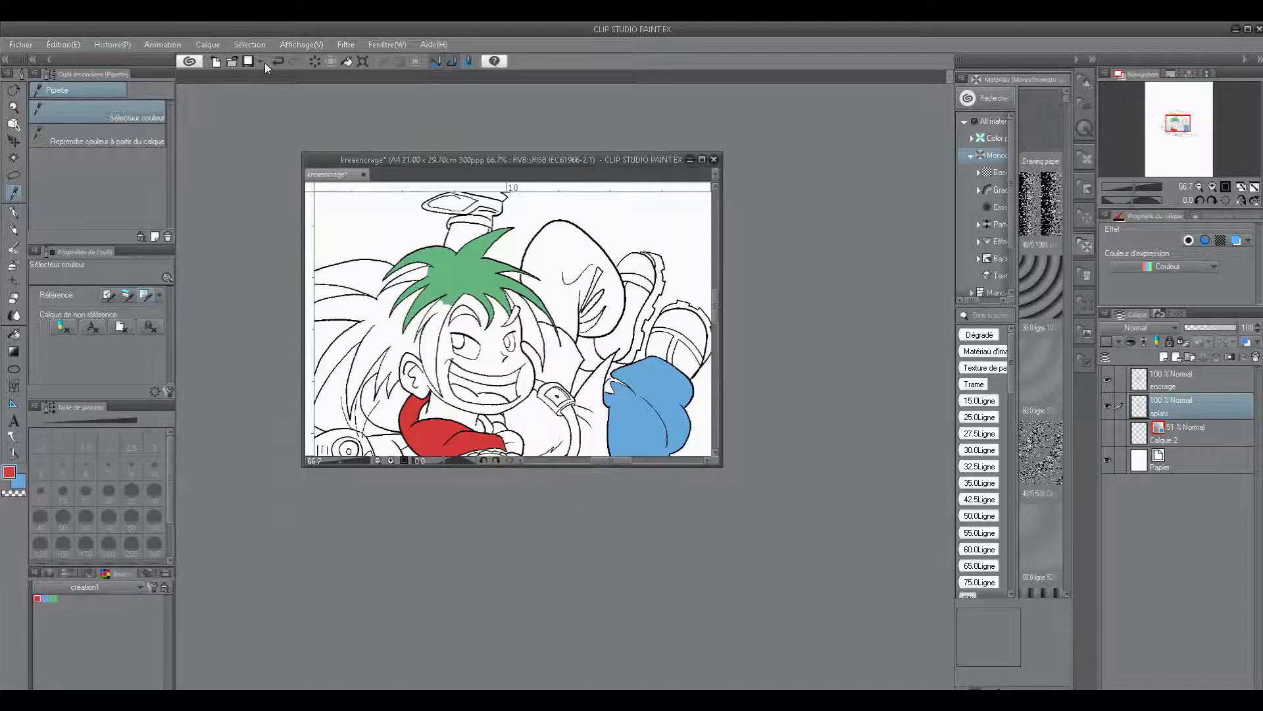
Review the available RVB and CMJN colour profiles for the canvas preview, keeping RVB : sRGB IEC61966-2.1.
click(298, 45)
mouse_move(501, 565)
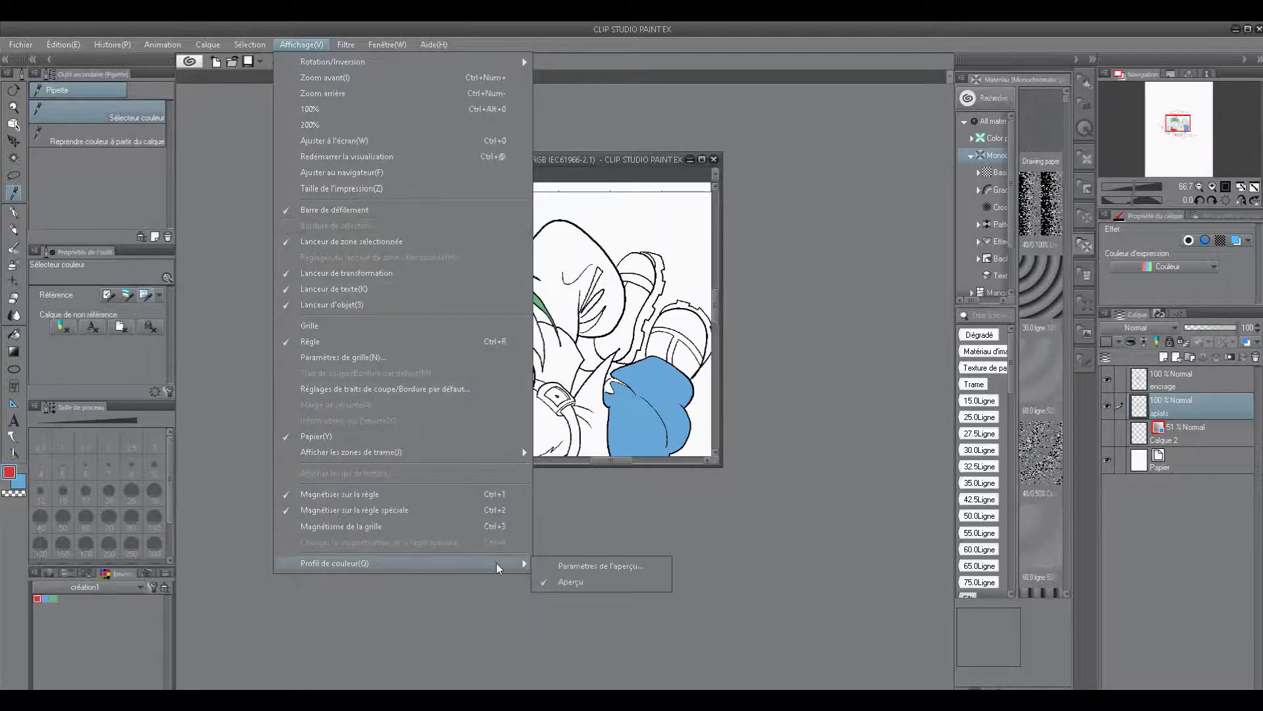
click(582, 566)
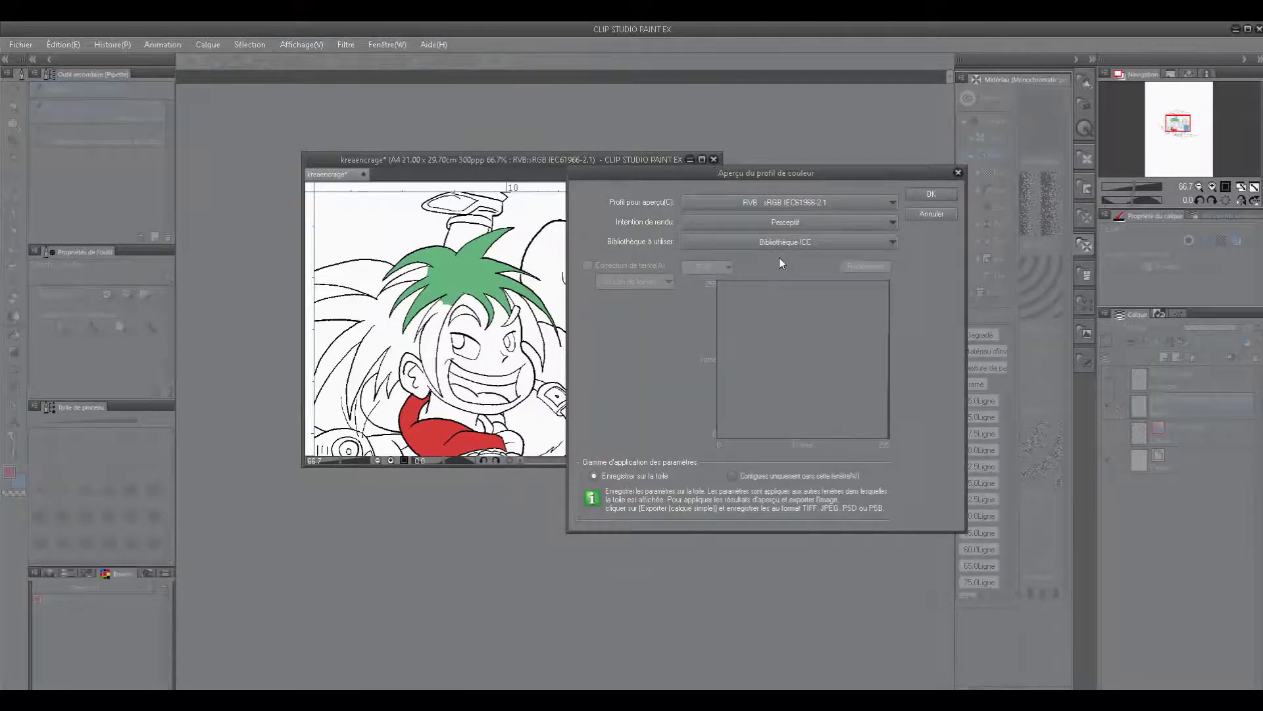
click(779, 202)
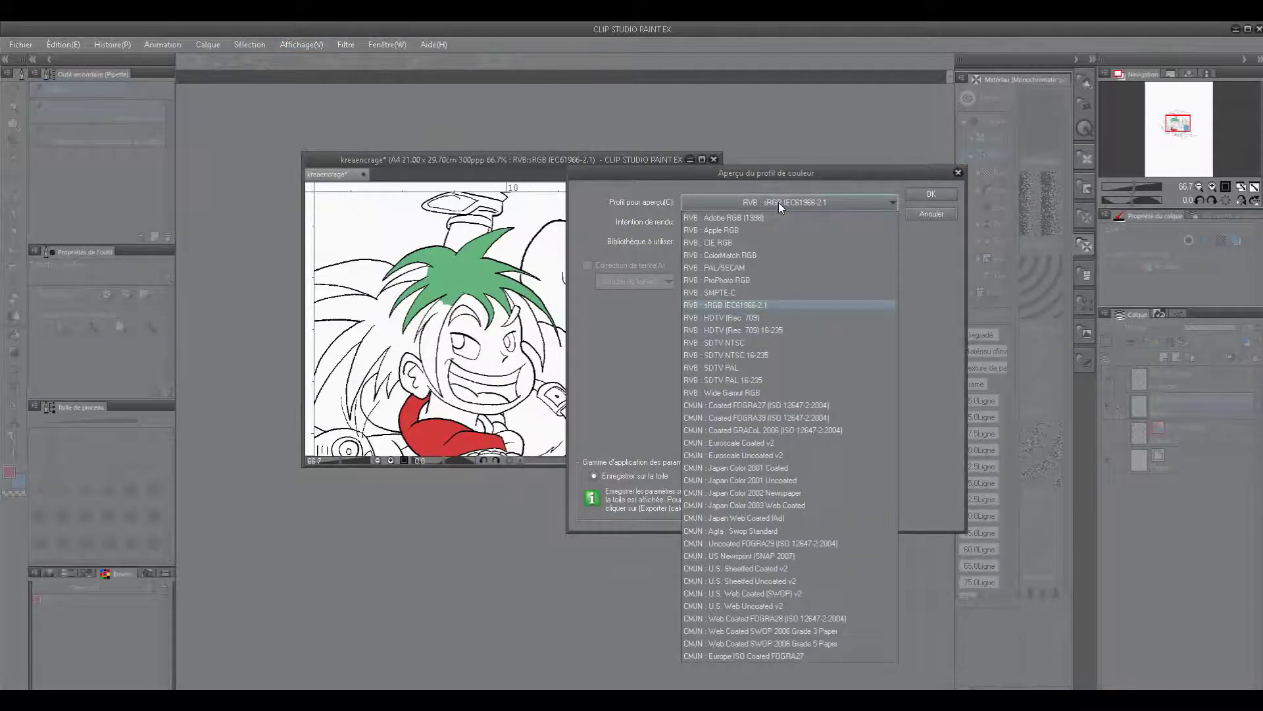
click(779, 203)
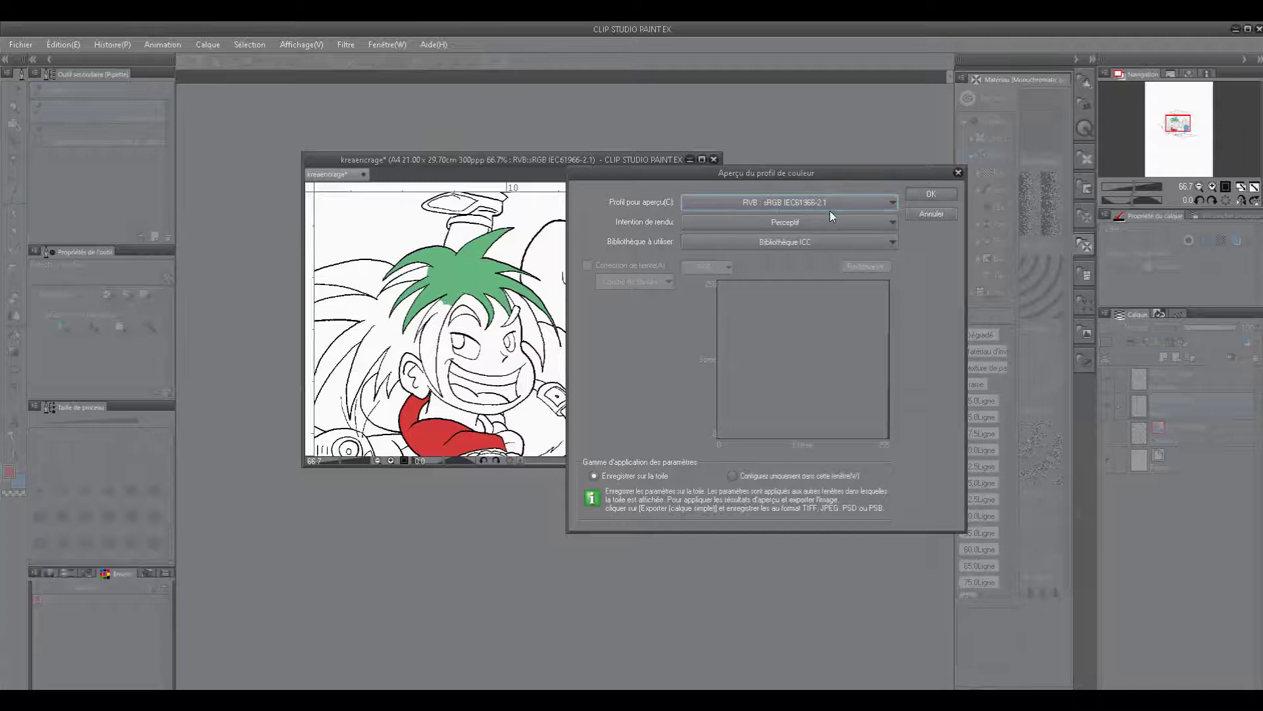
click(932, 194)
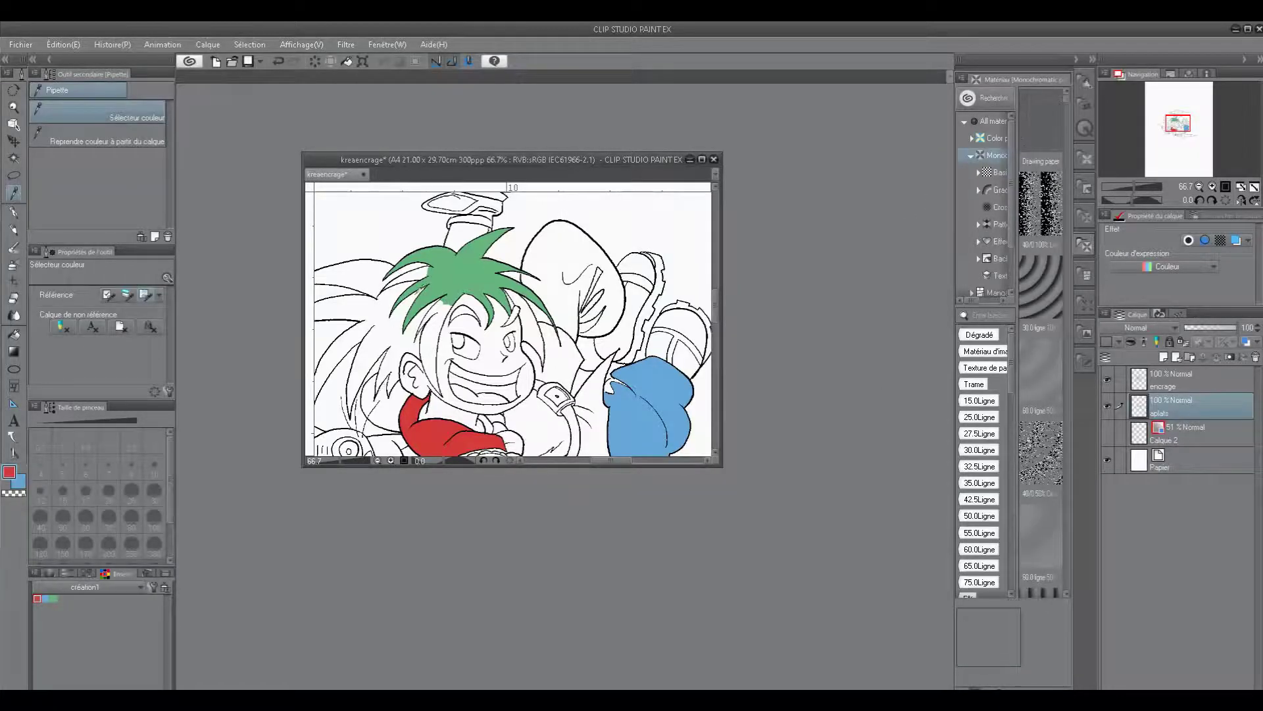